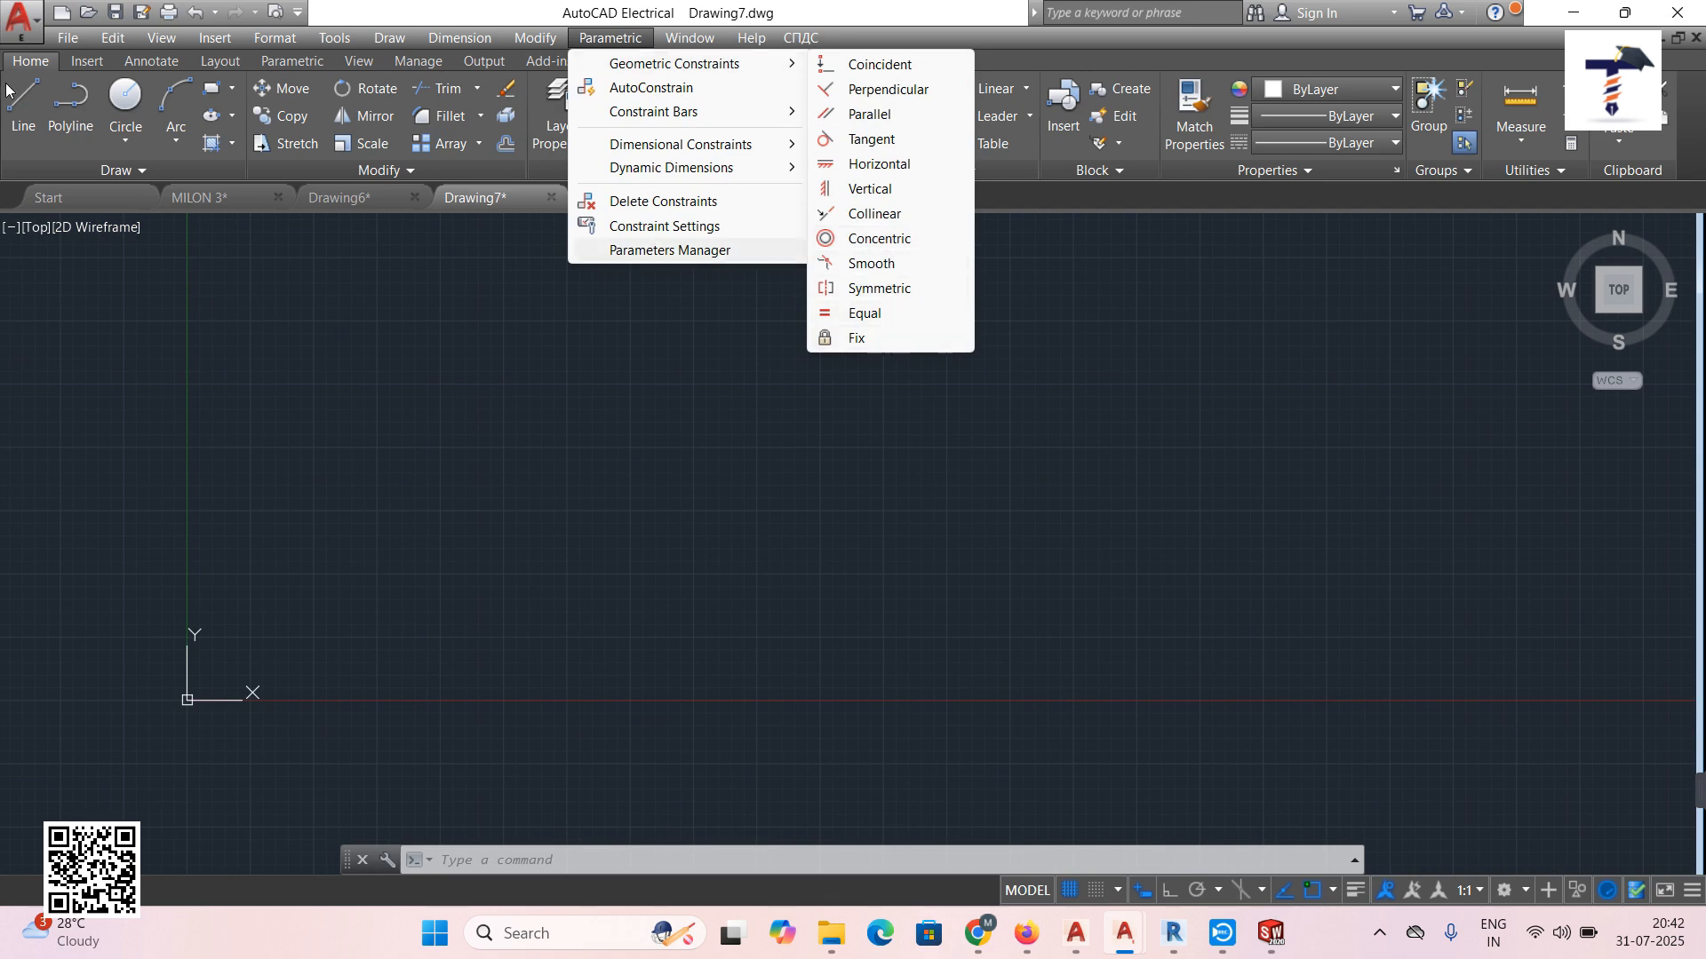
Draw the first sloped line, rising from lower left to the right.
click(318, 349)
key(Escape)
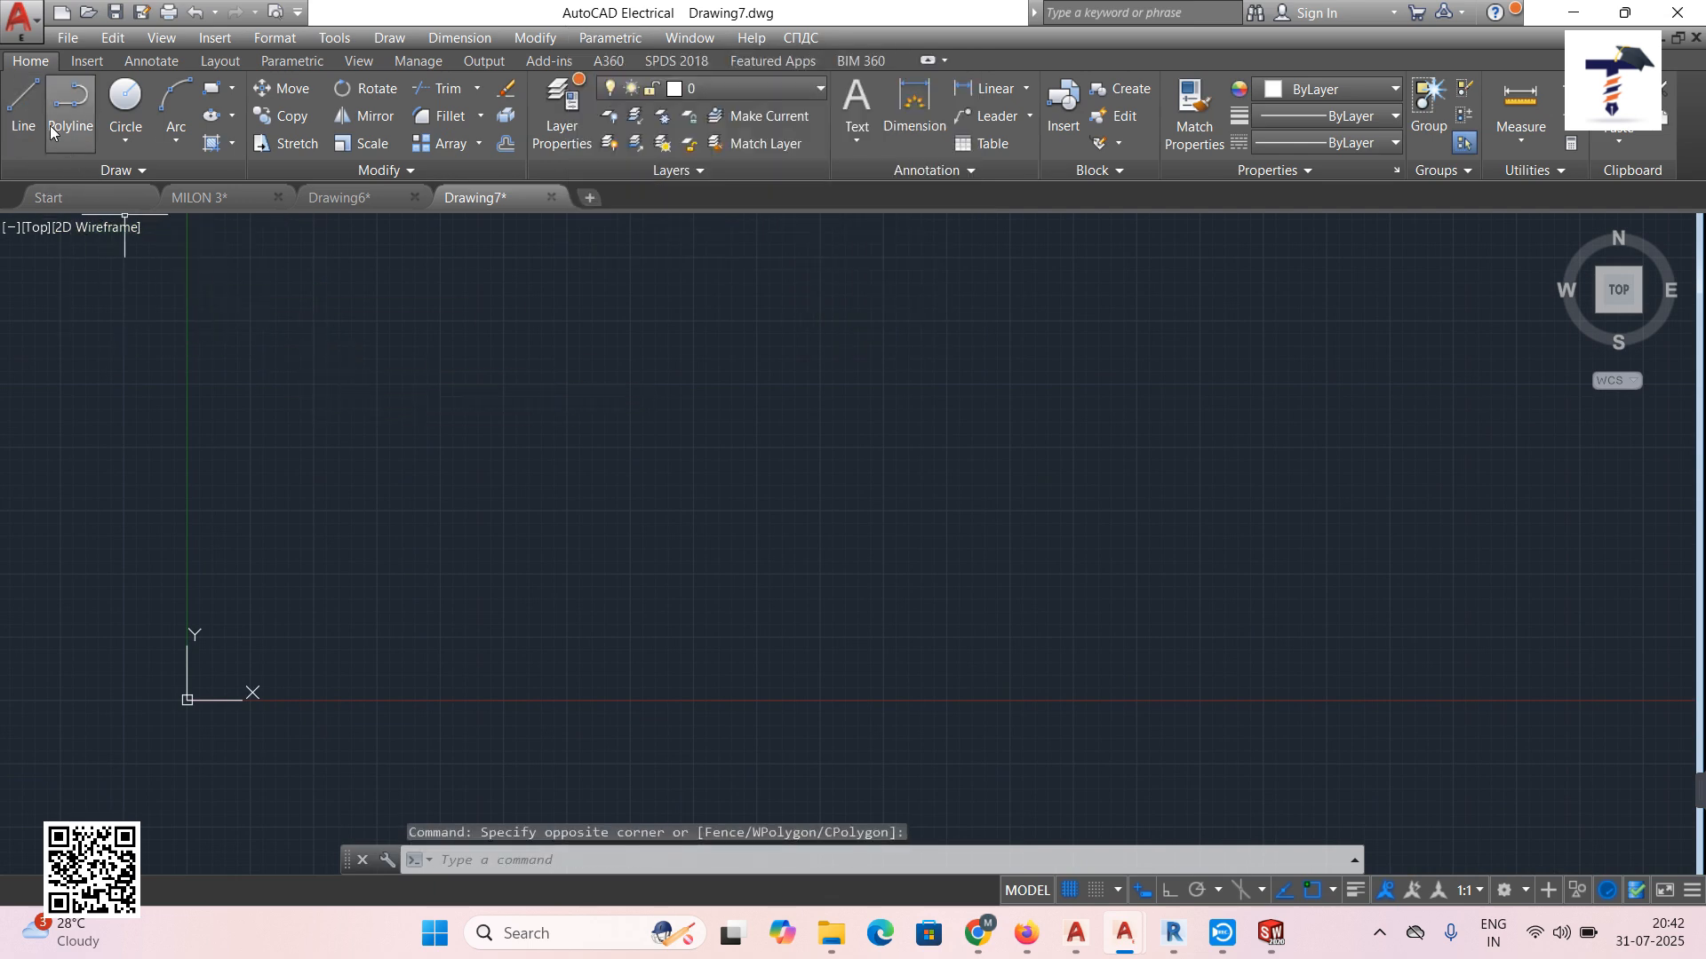
click(23, 102)
click(311, 455)
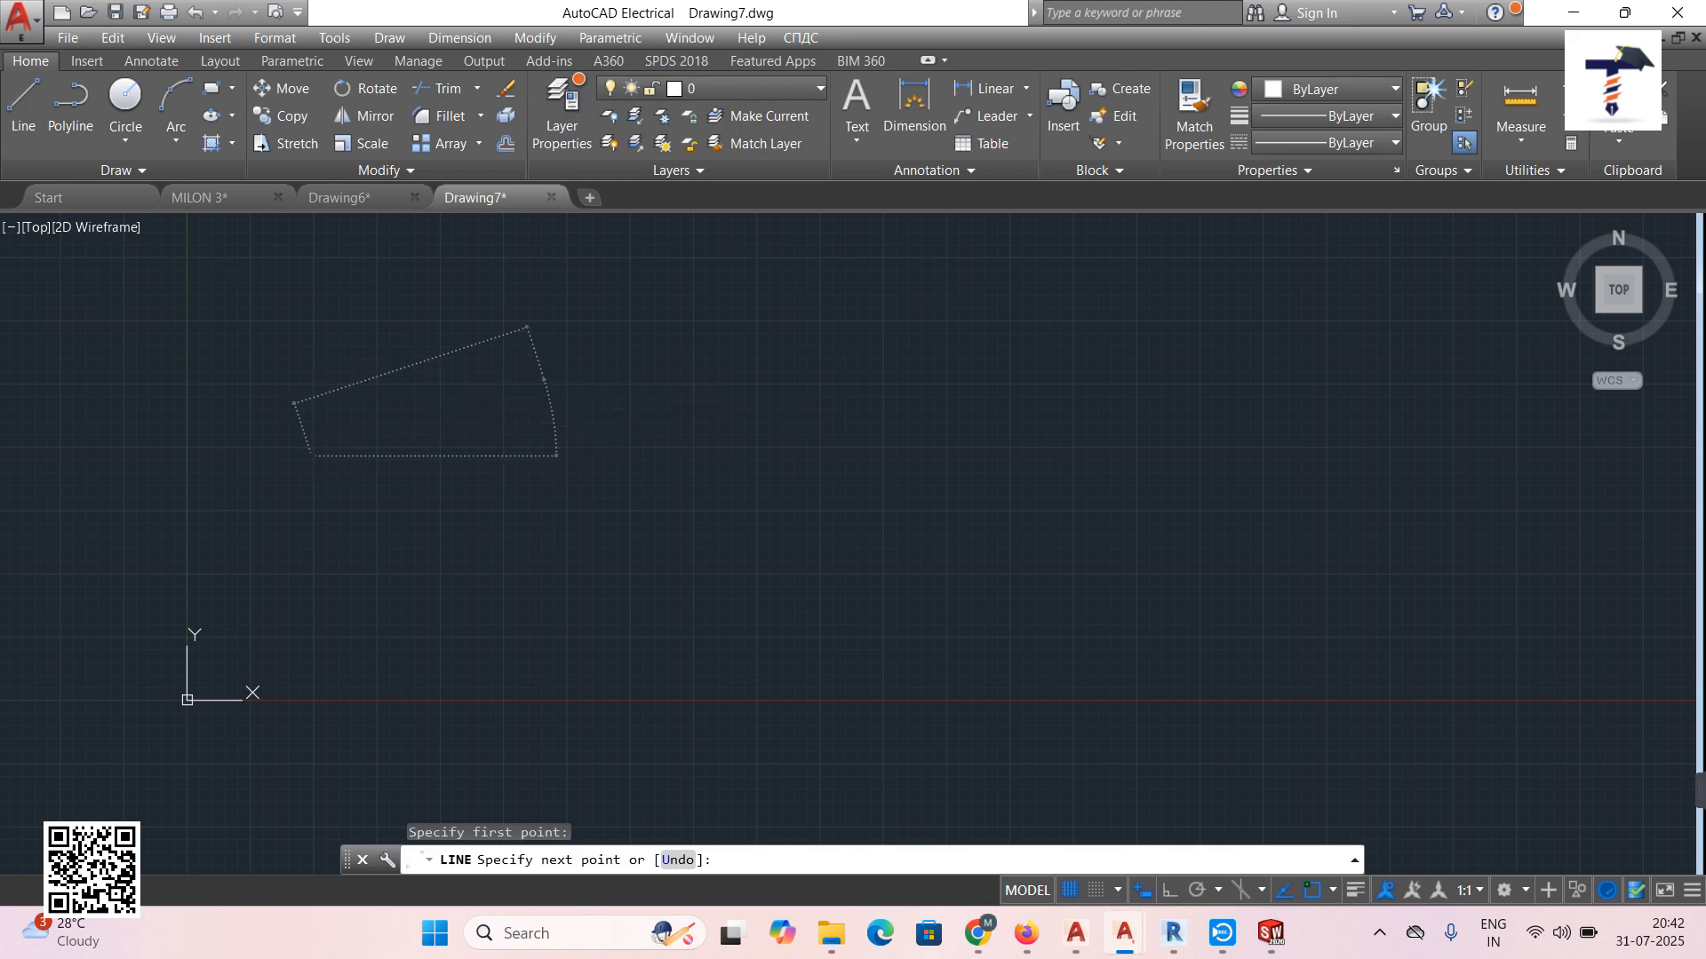
click(544, 380)
key(Escape)
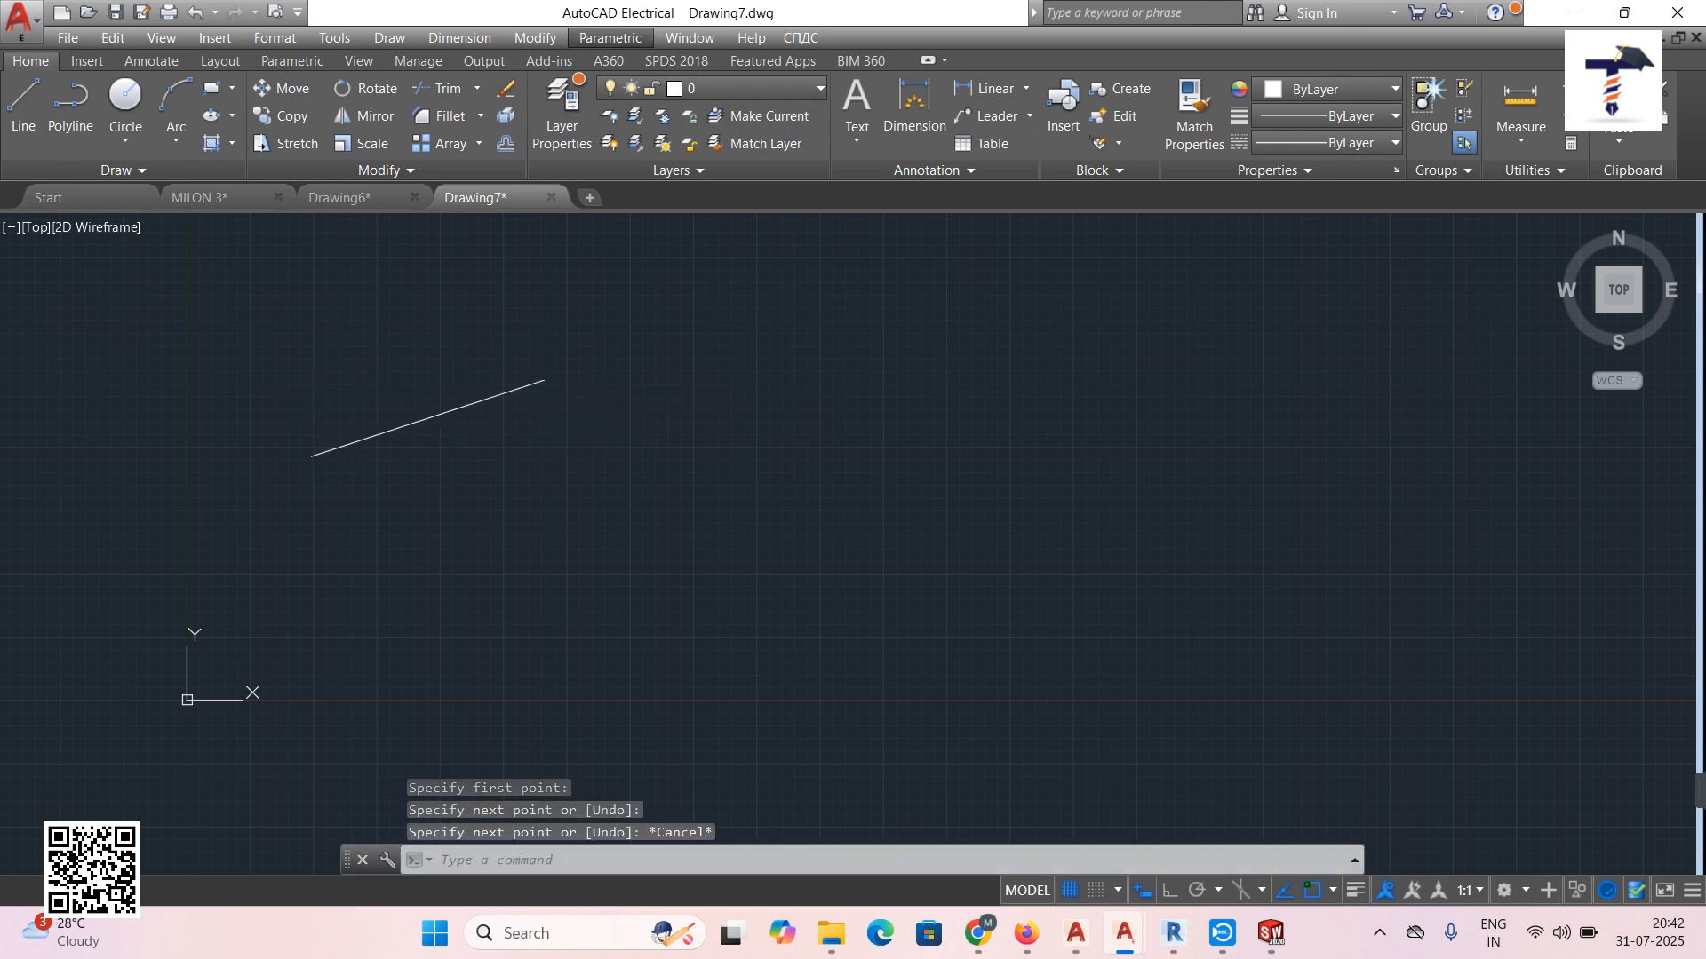
Draw a second separate line sloping down to the lower right.
click(23, 102)
click(588, 465)
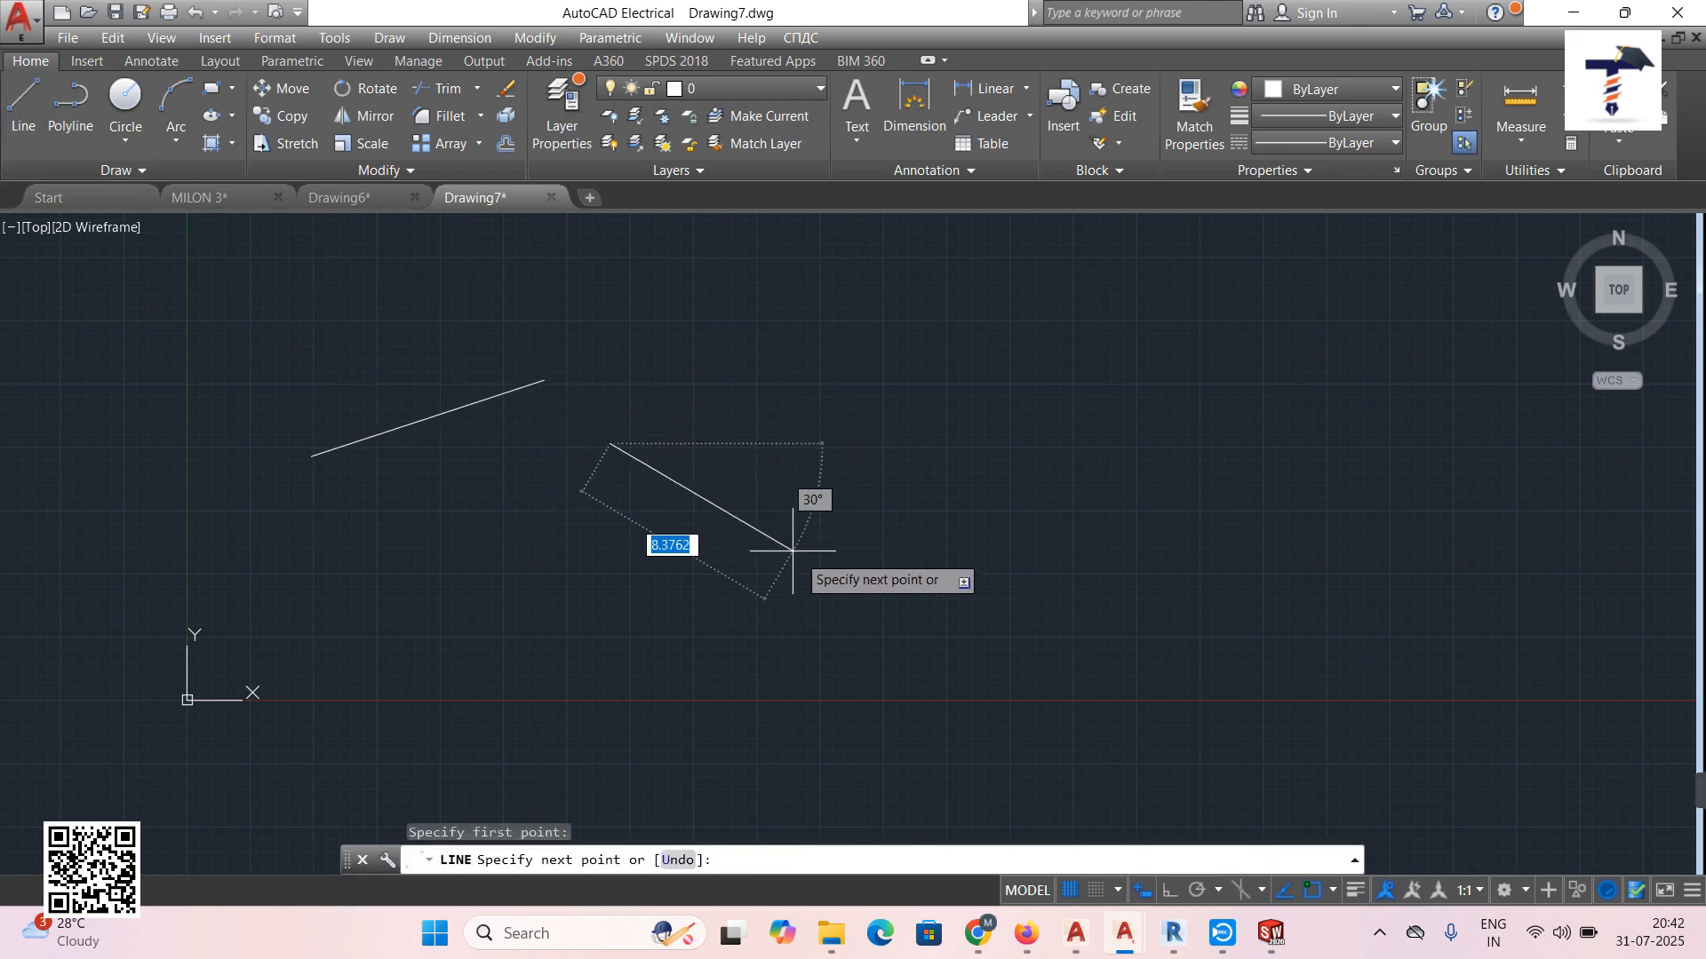
click(836, 587)
key(Escape)
Draw a large circle above the lines and a smaller circle to its right.
click(135, 102)
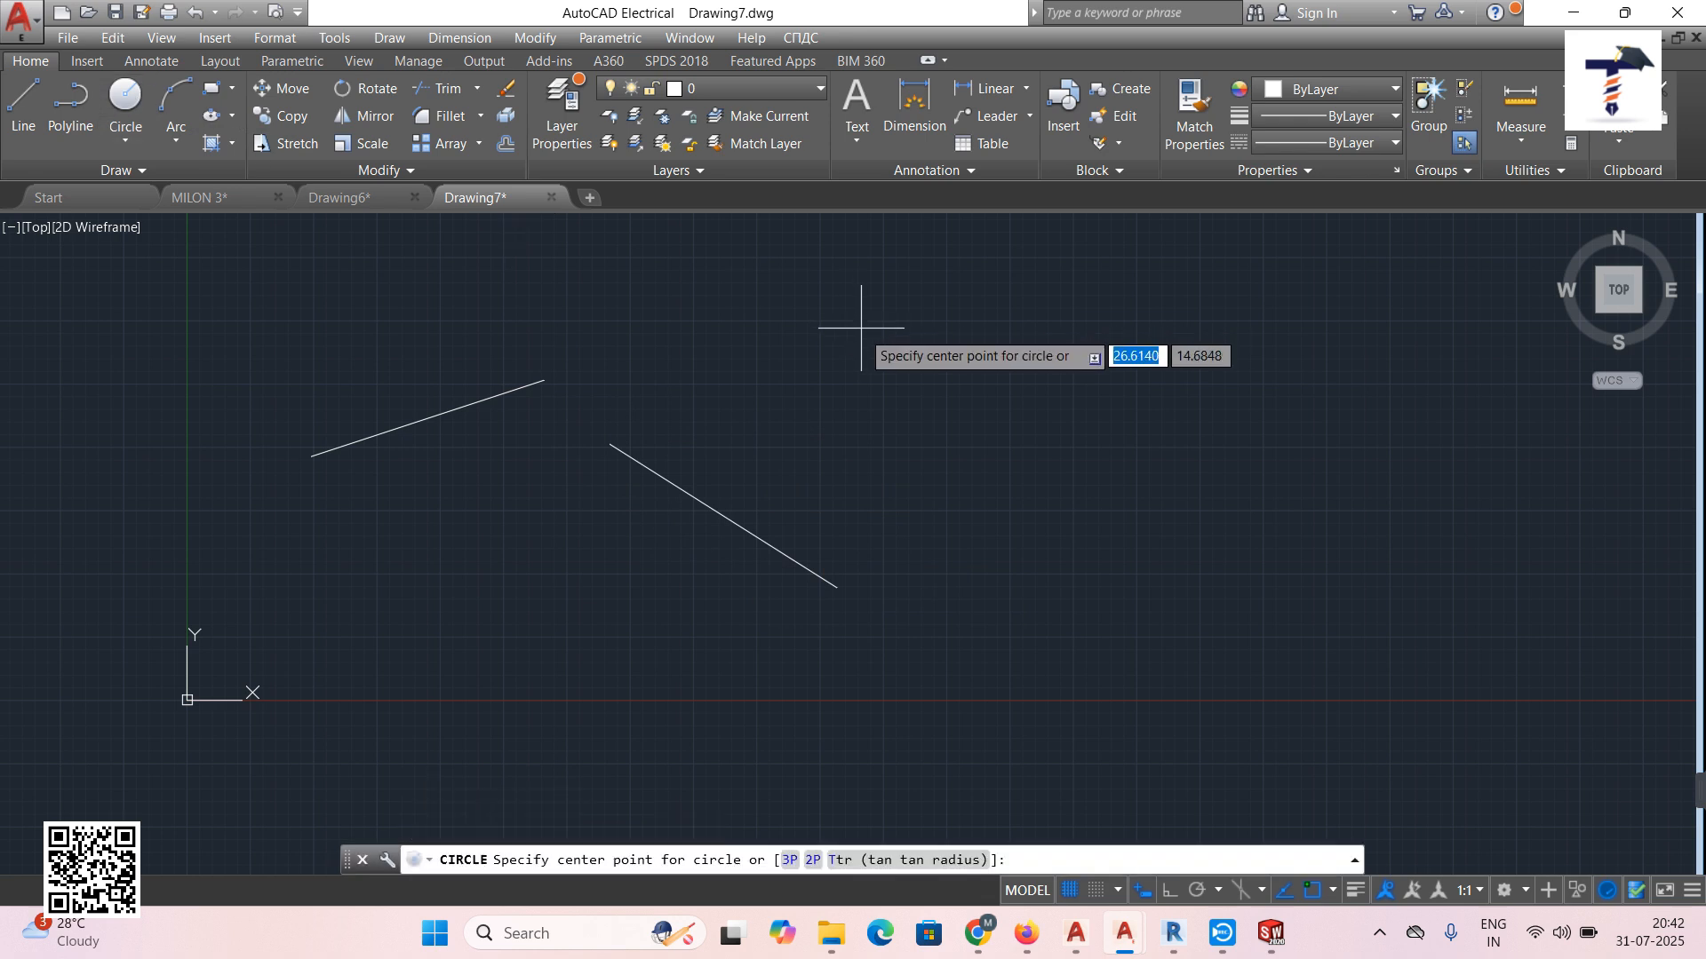
click(862, 365)
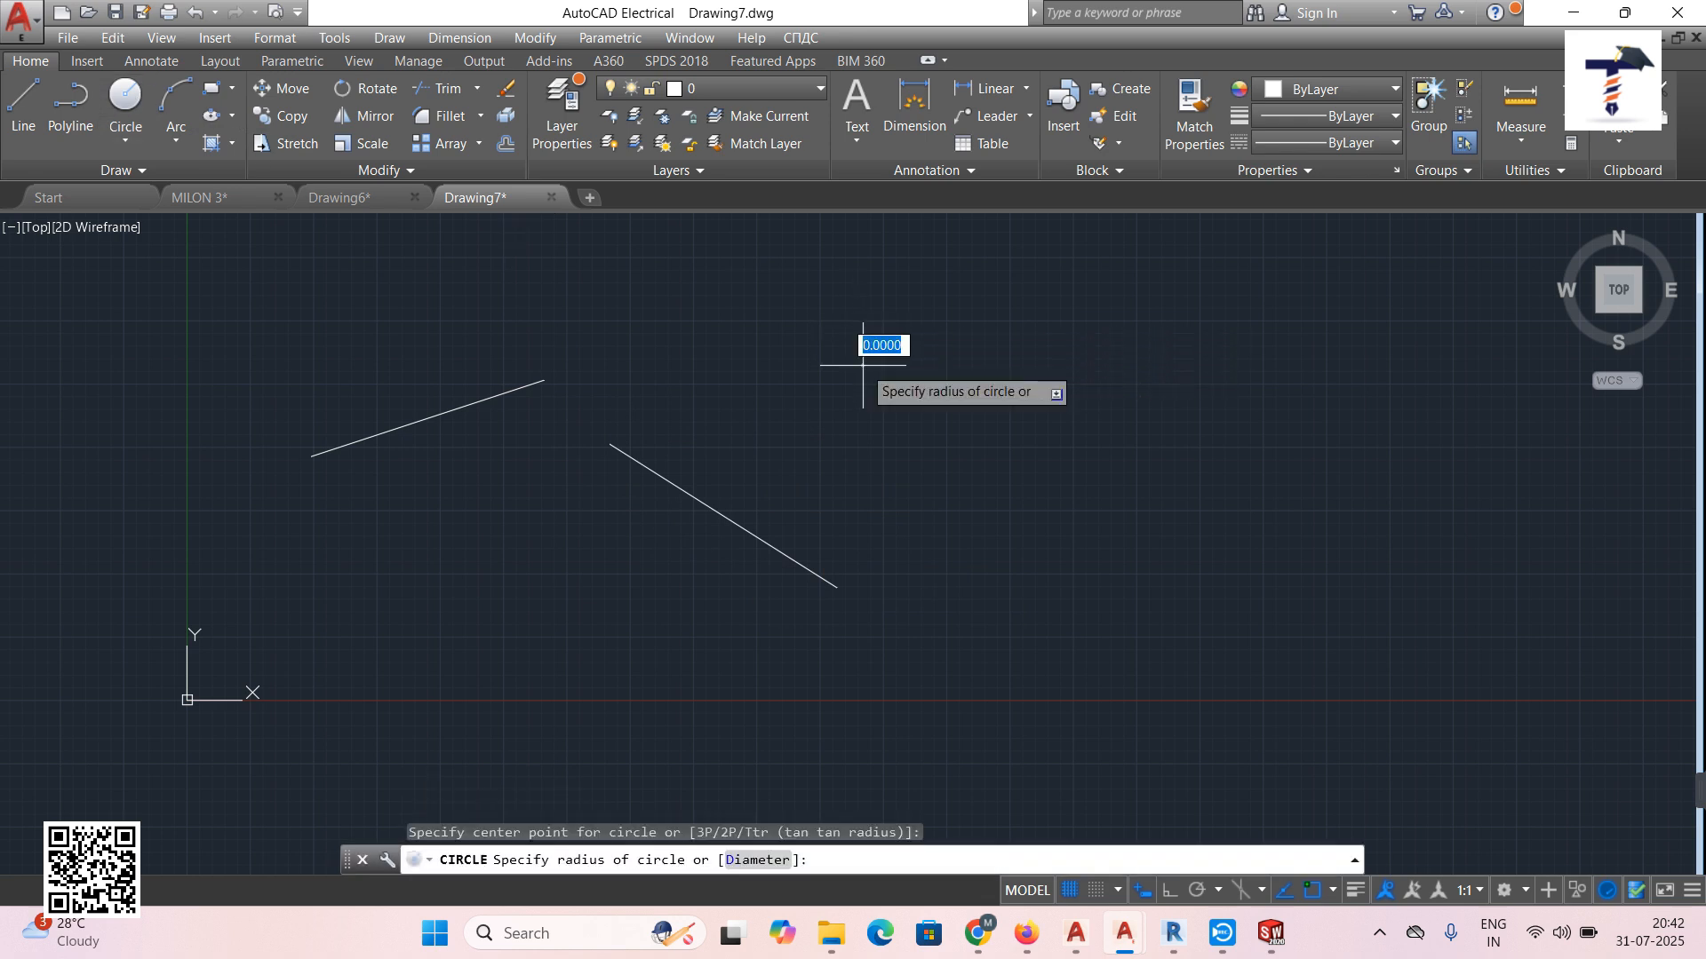
click(910, 295)
key(Return)
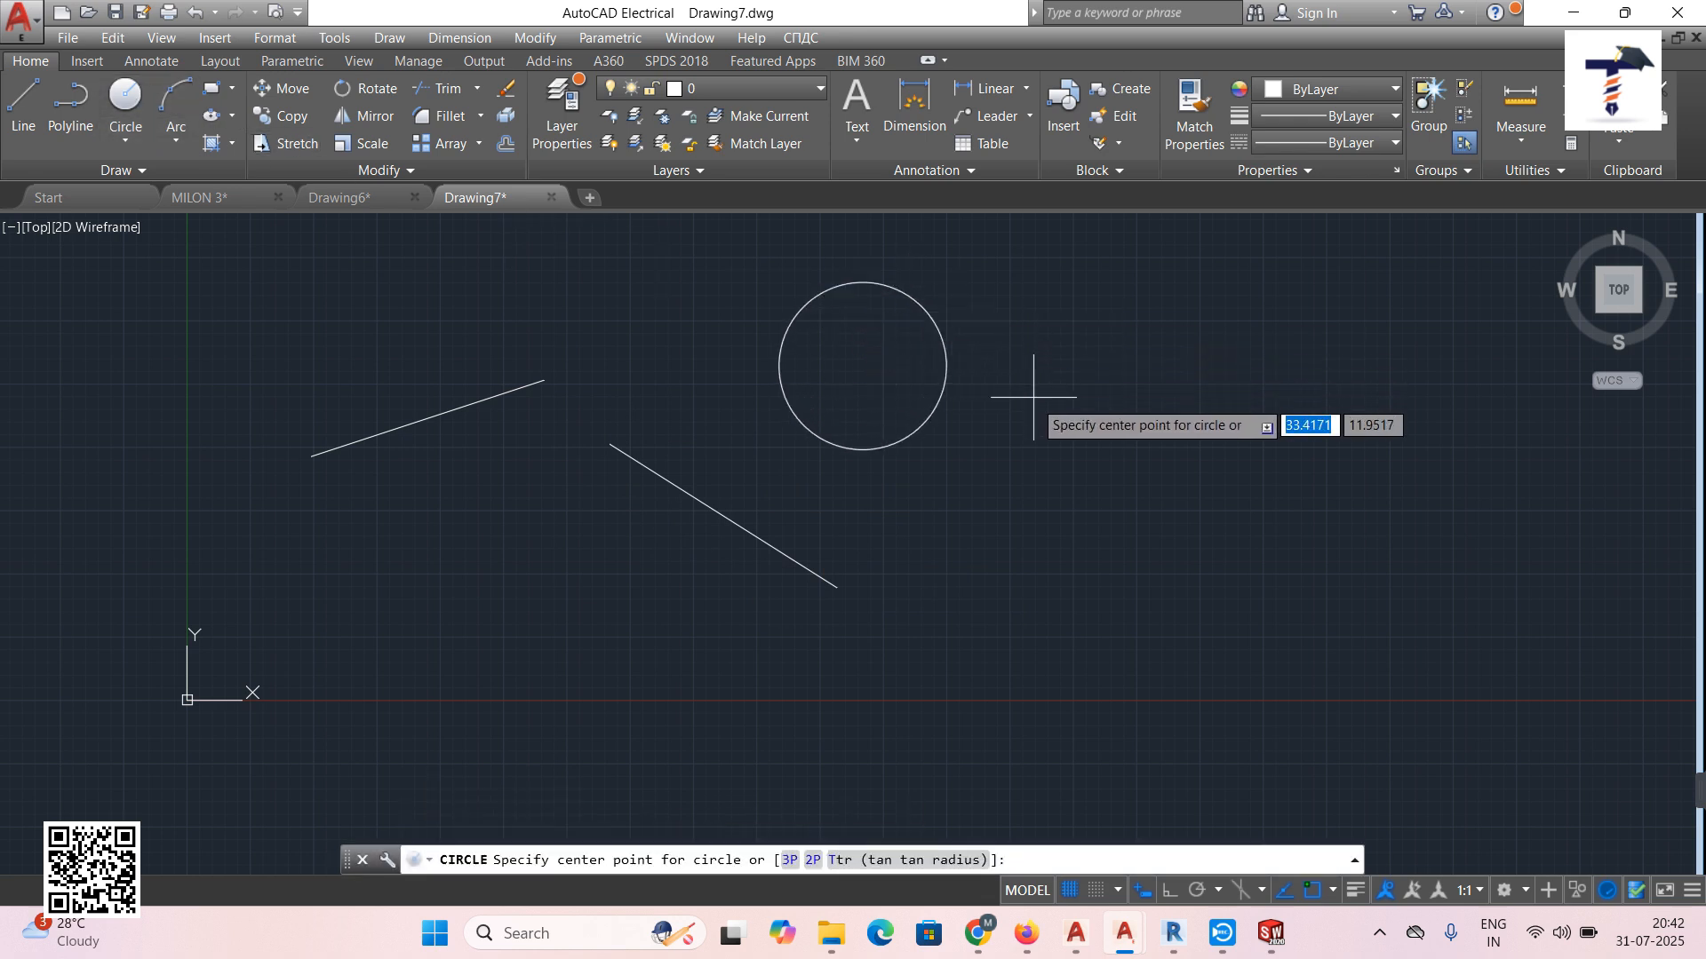
click(1041, 422)
click(1074, 379)
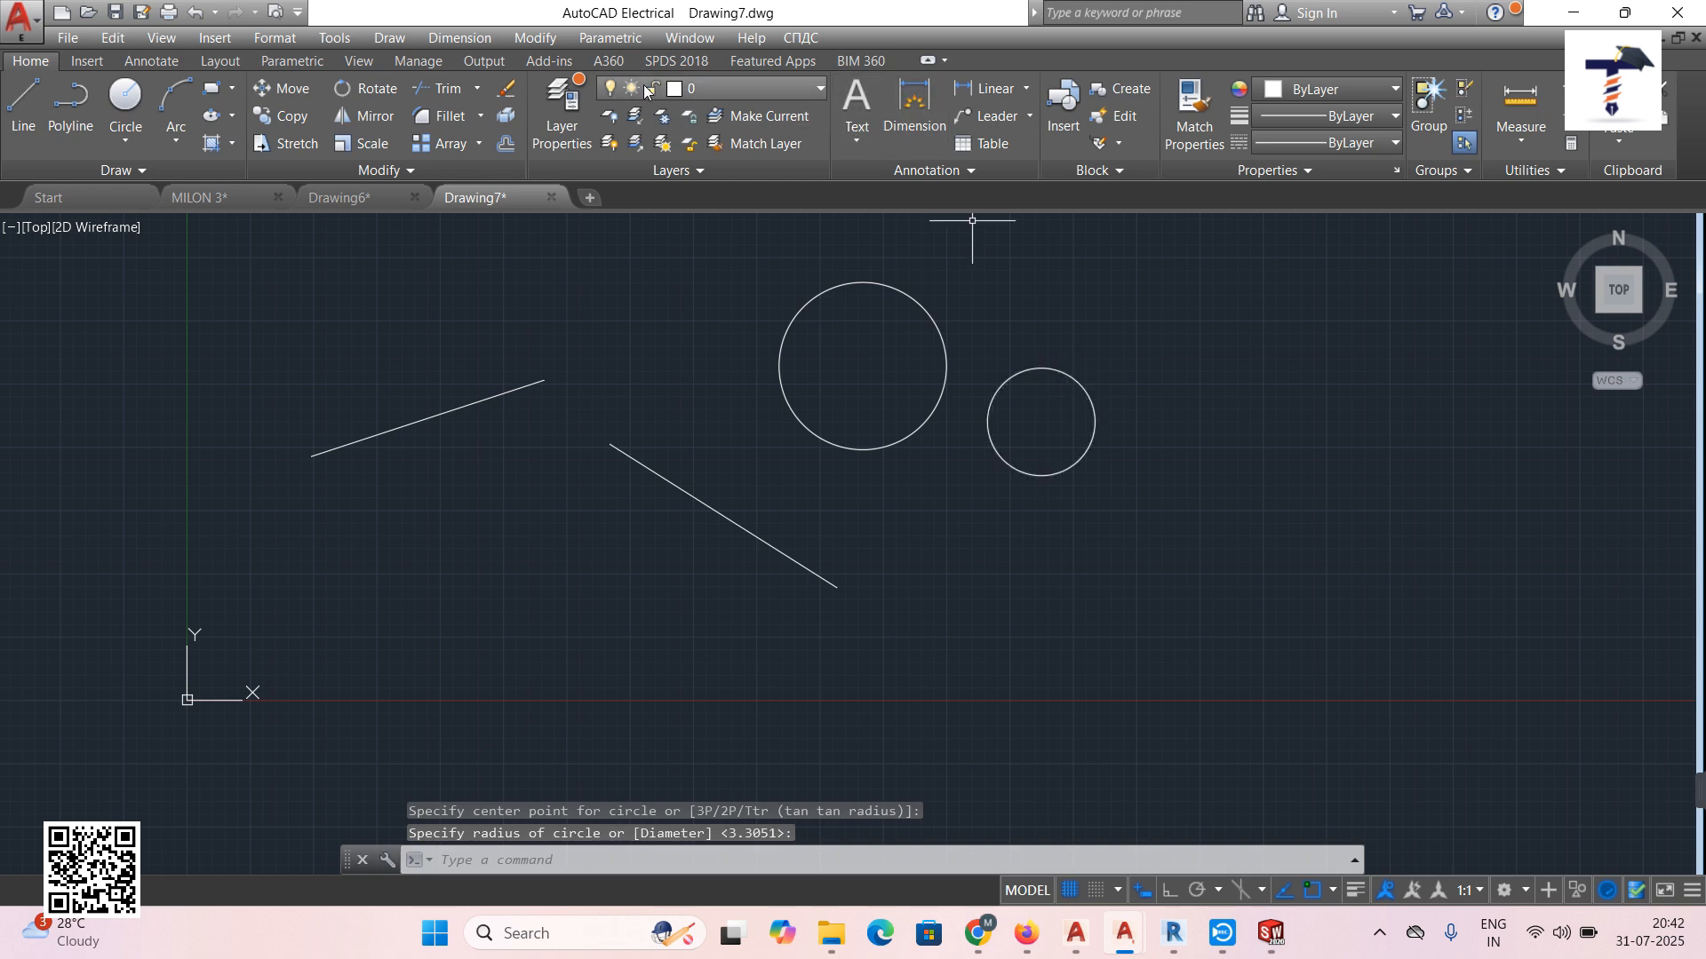
click(636, 40)
mouse_move(649, 69)
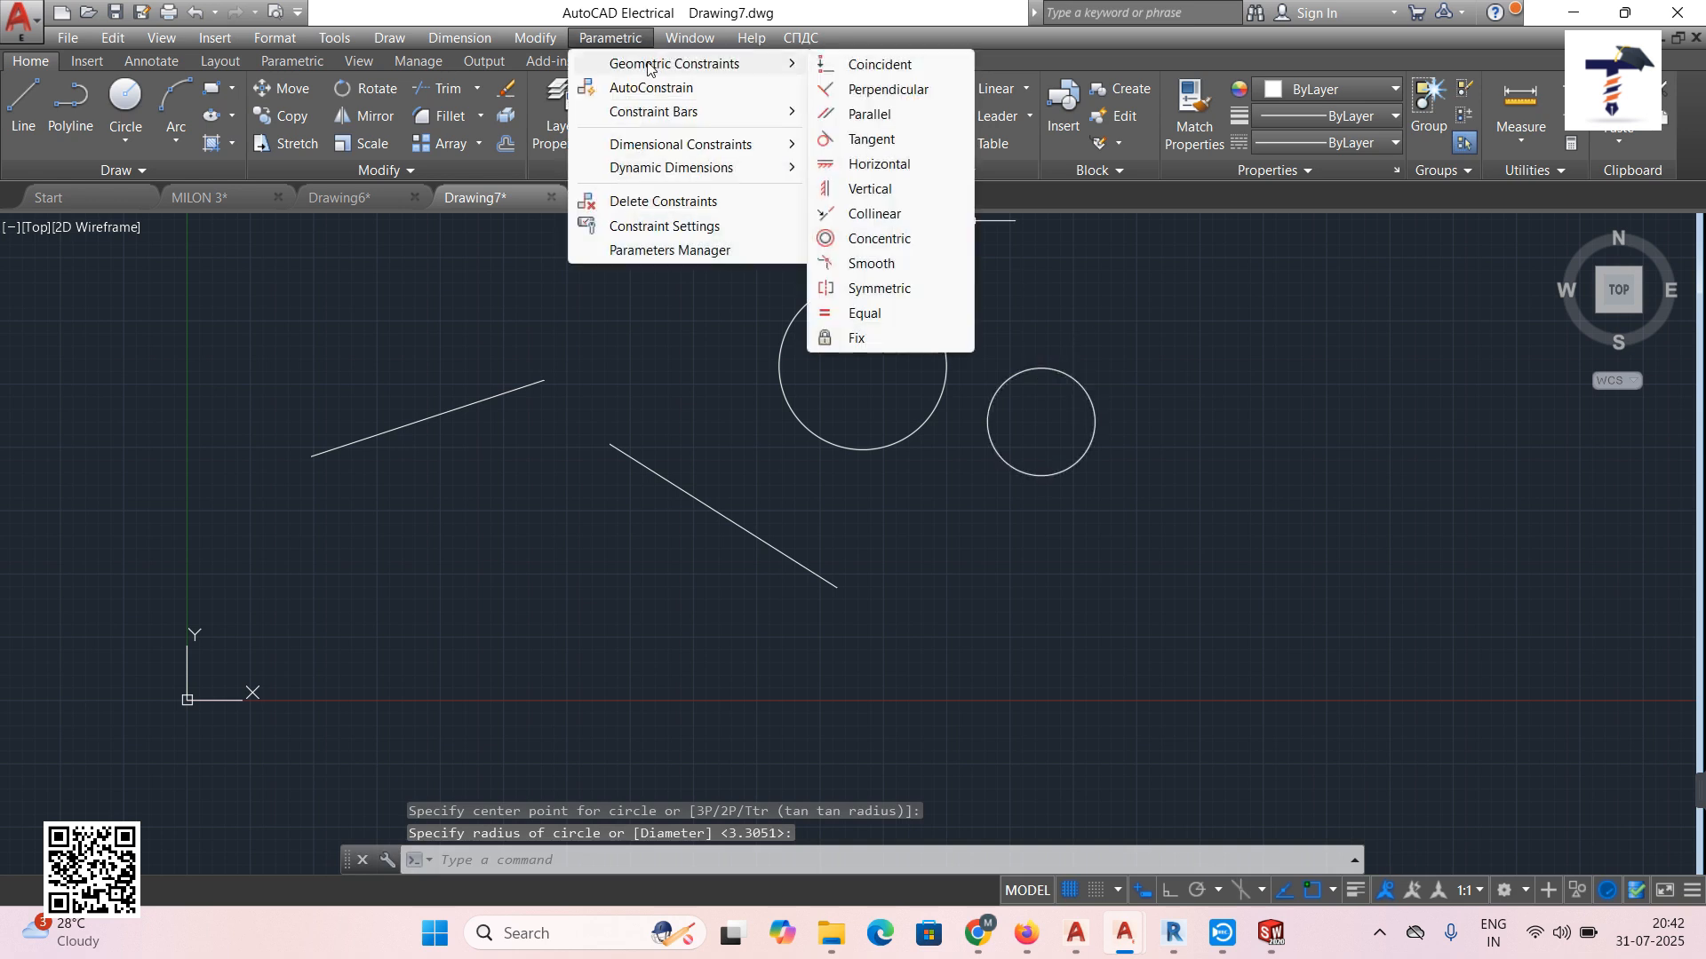
click(882, 66)
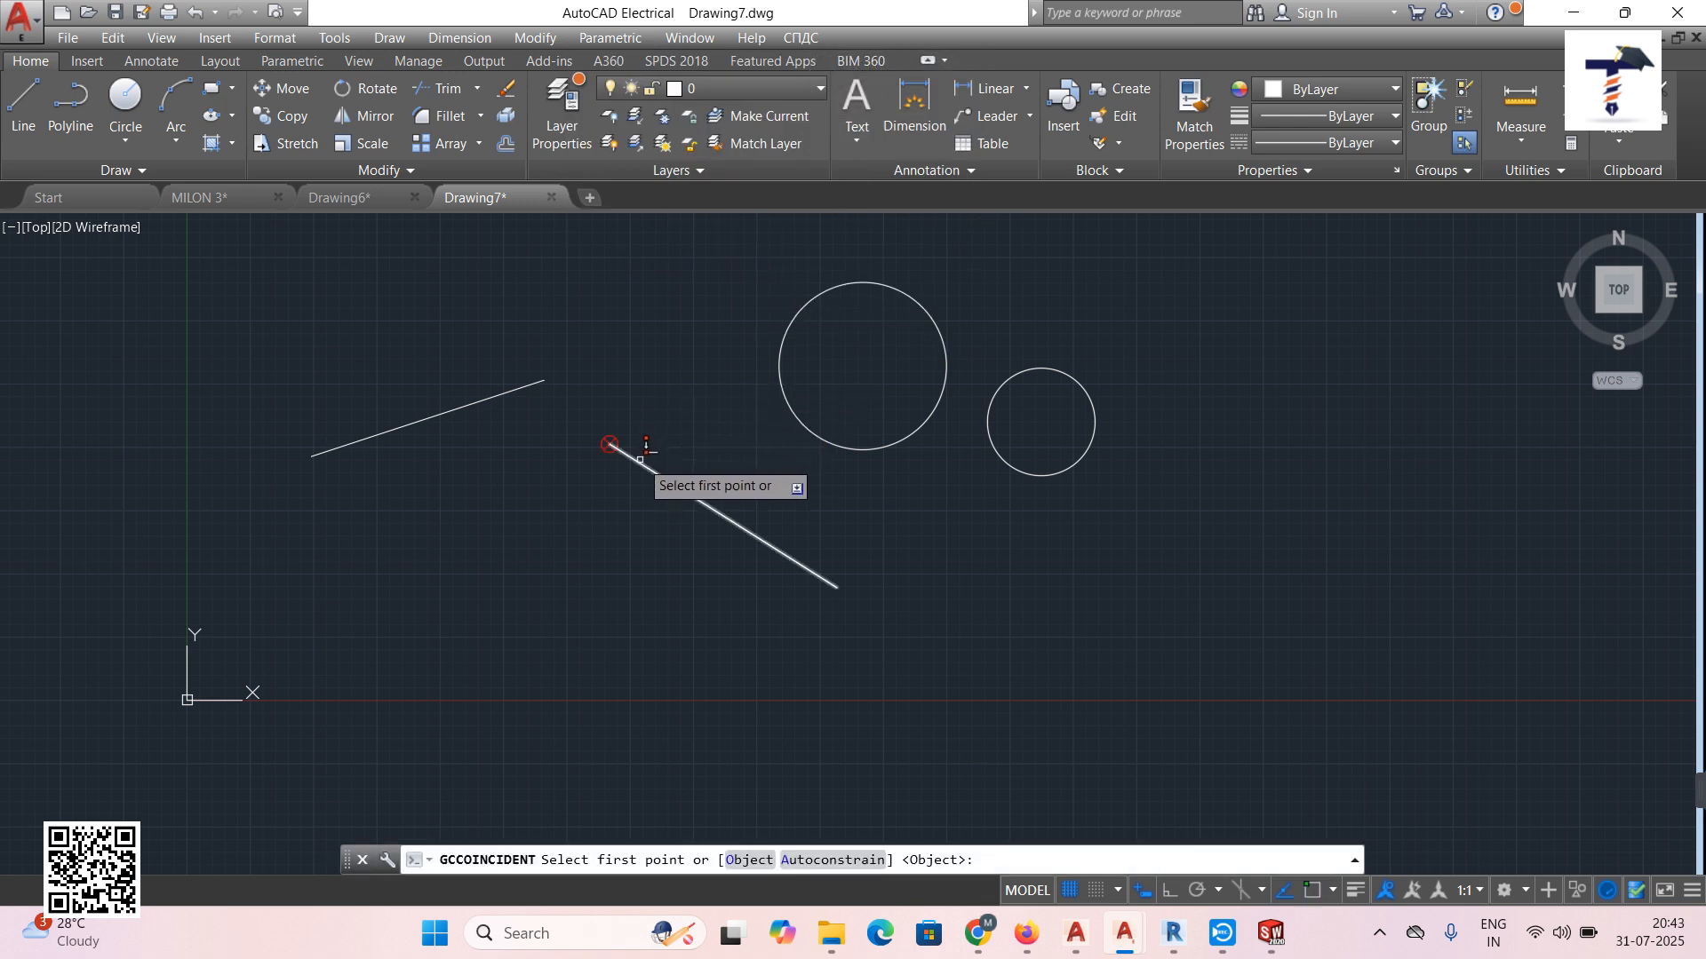
click(641, 448)
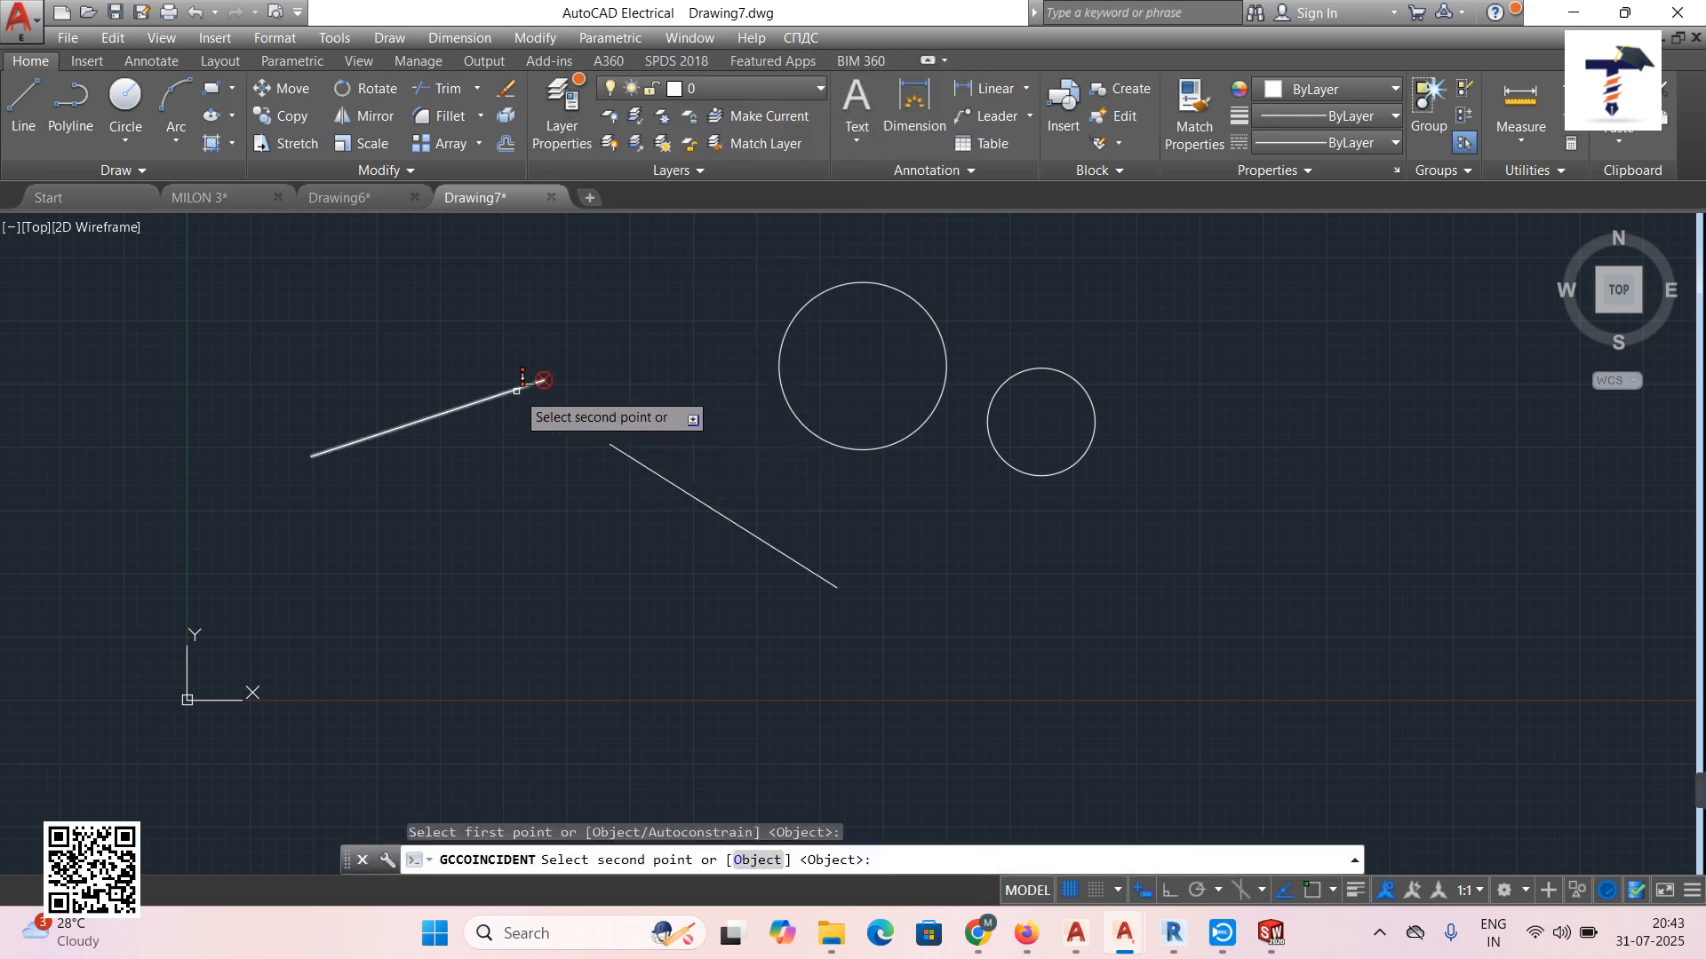
click(518, 388)
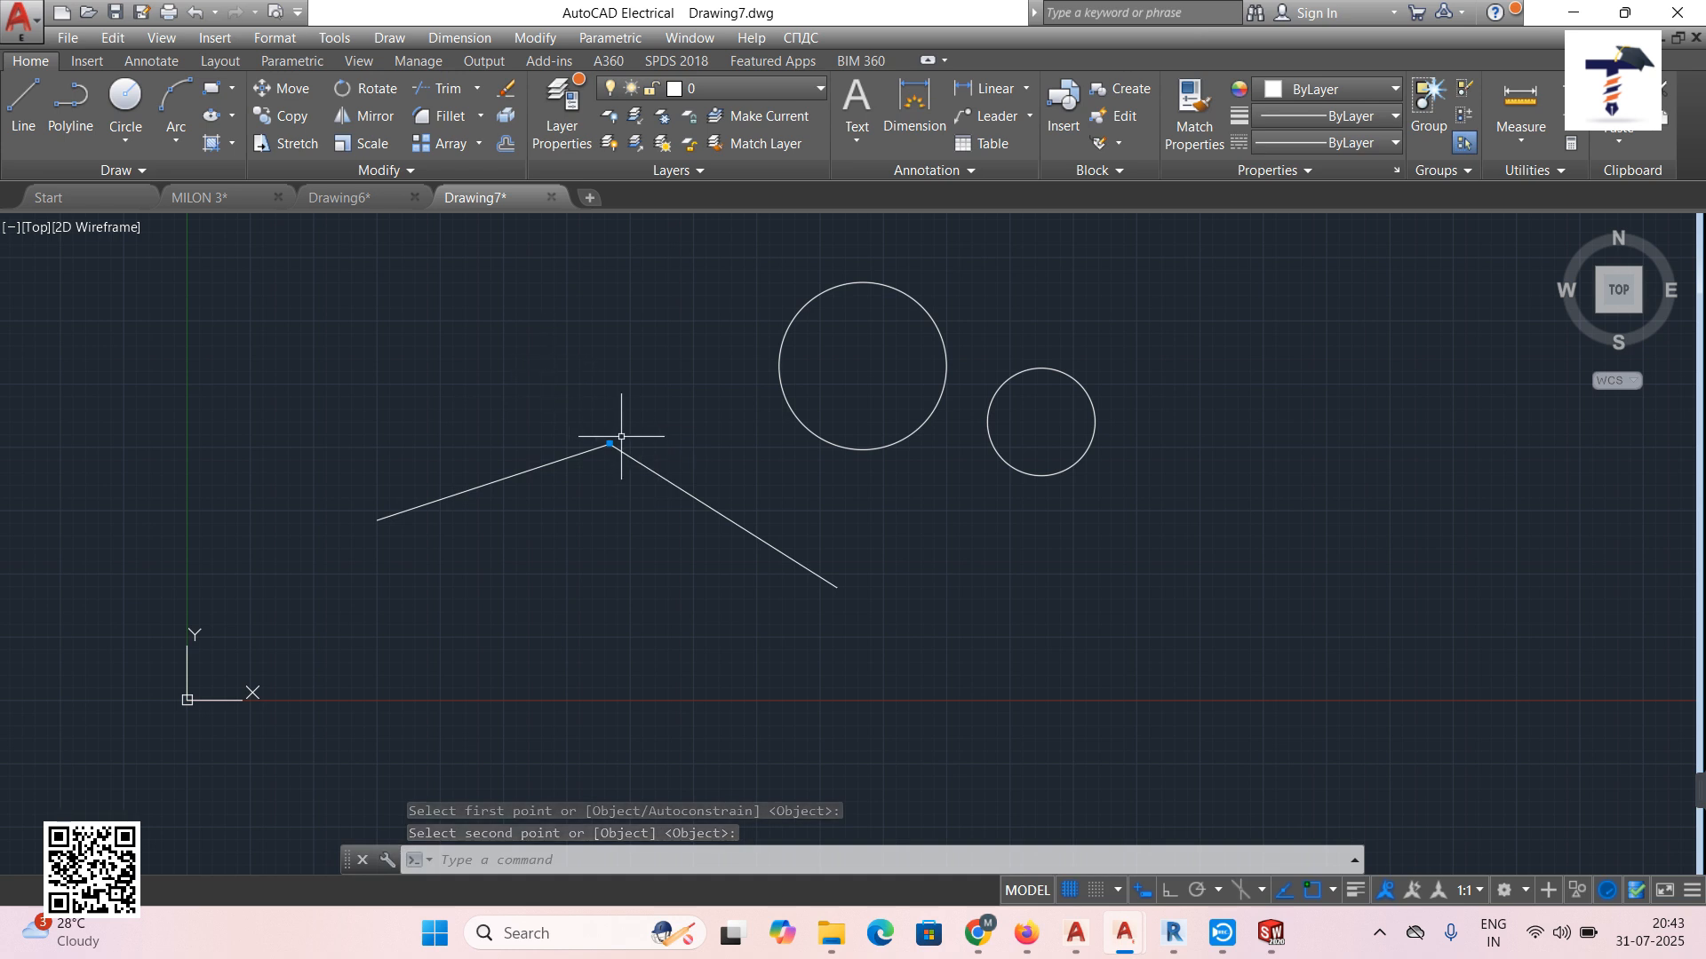
click(195, 12)
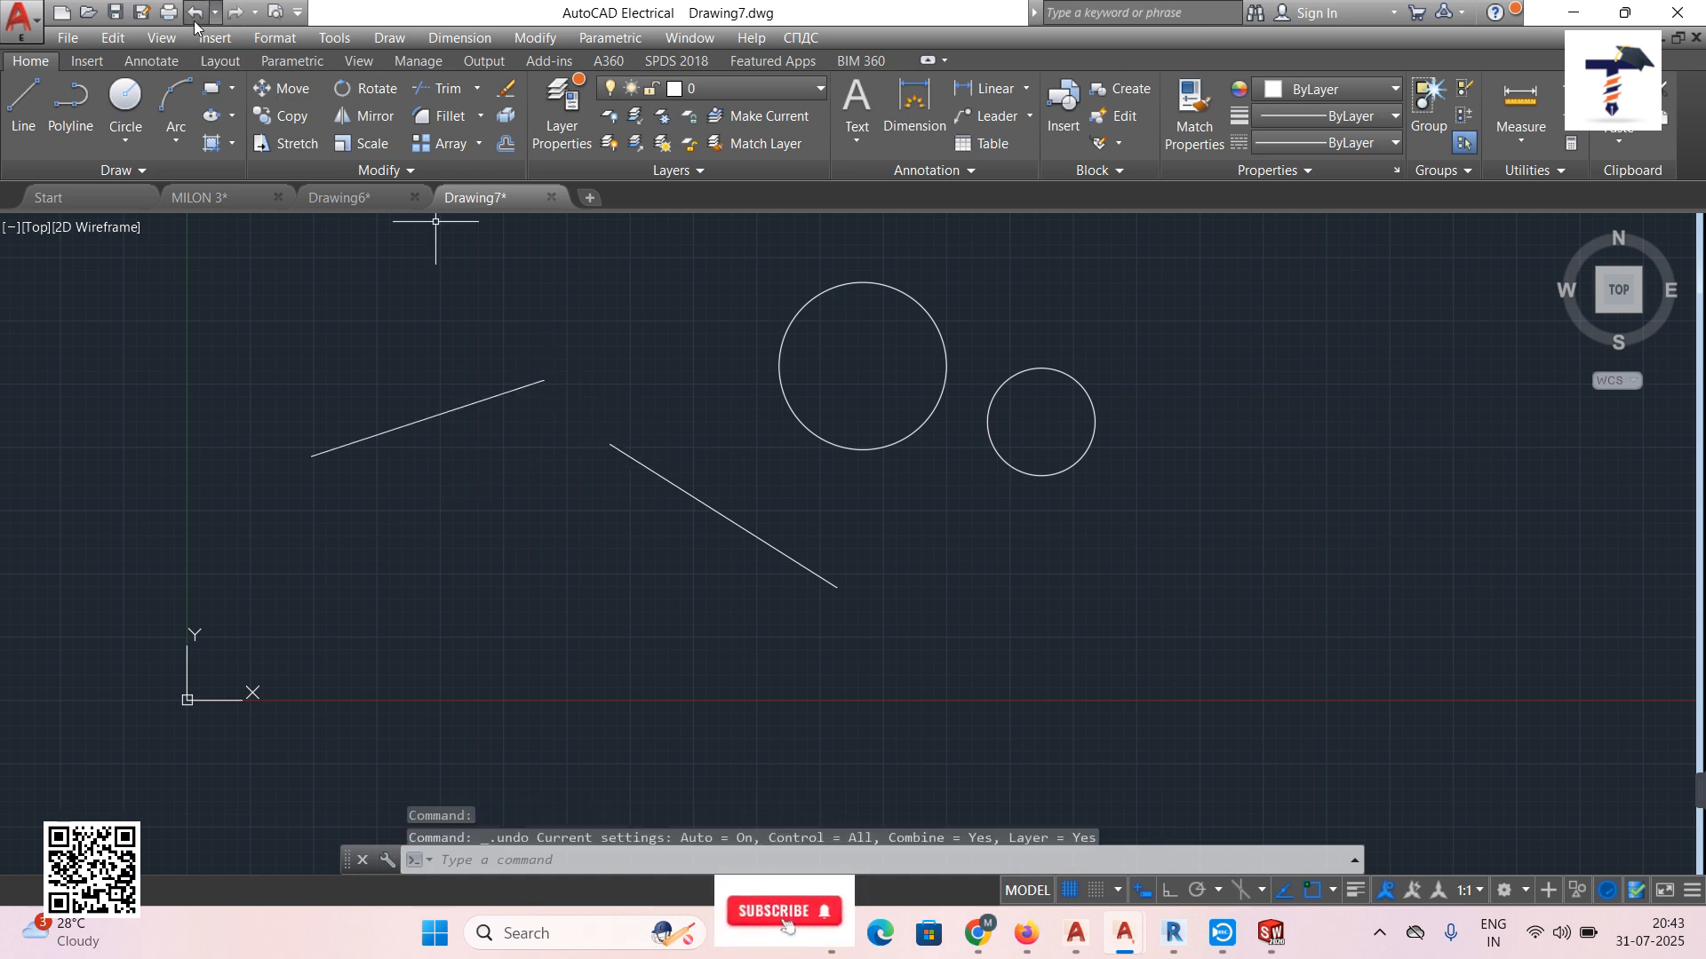
click(628, 38)
click(866, 63)
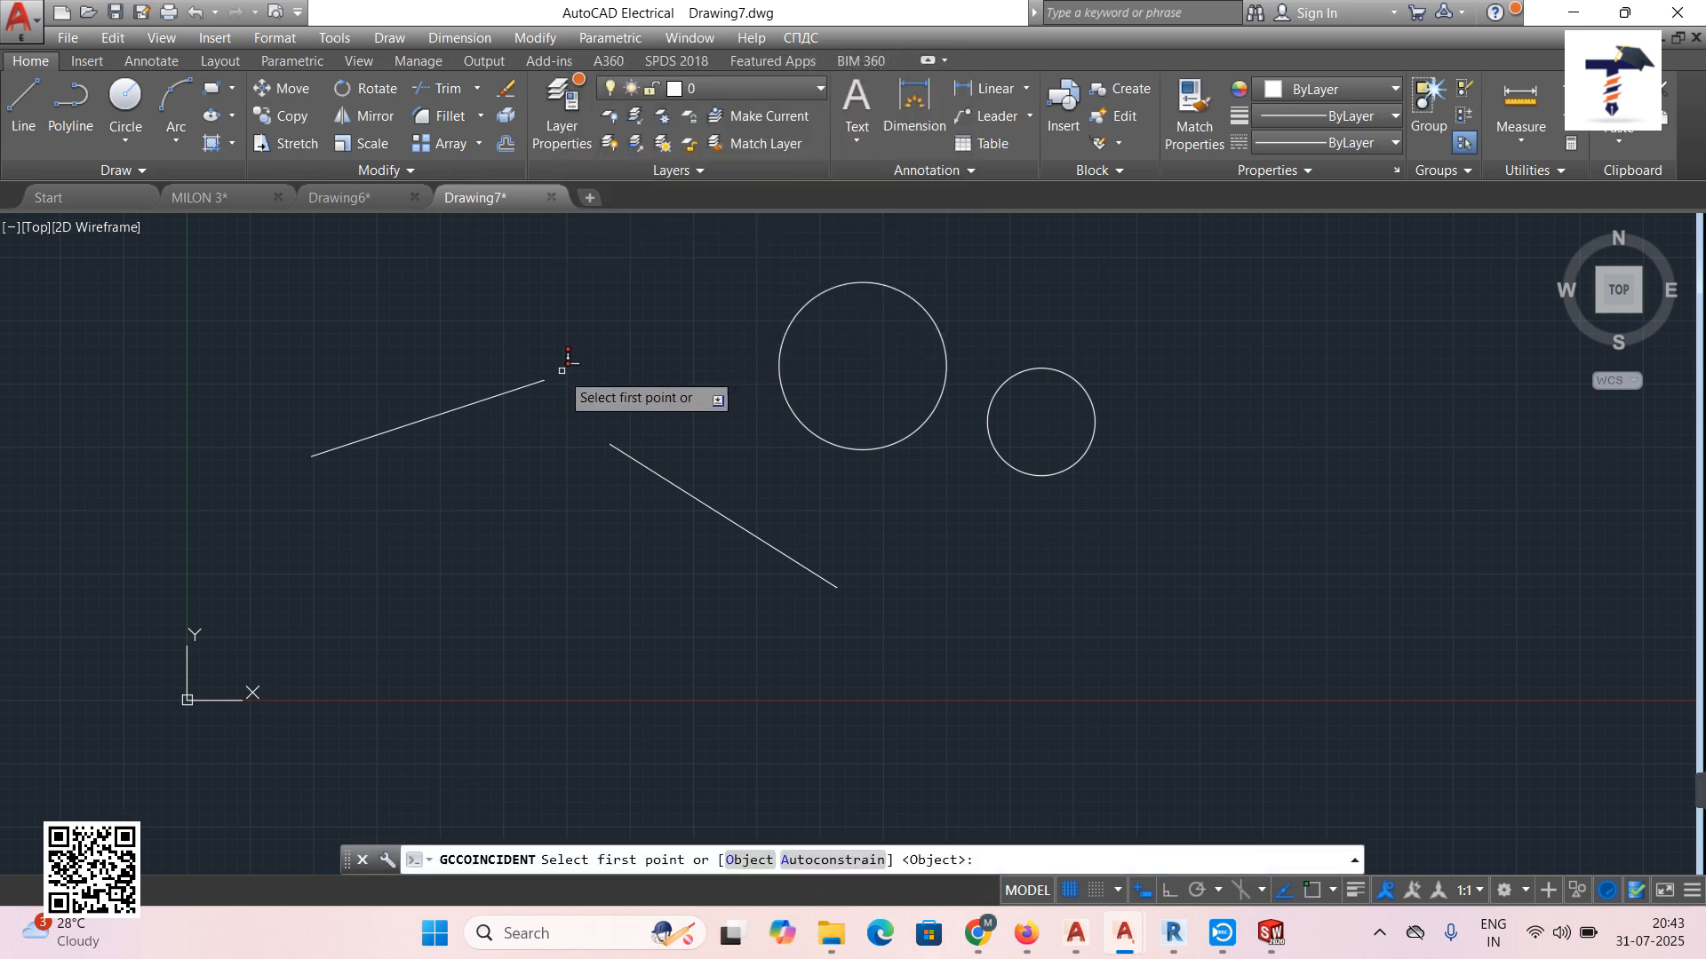
click(613, 444)
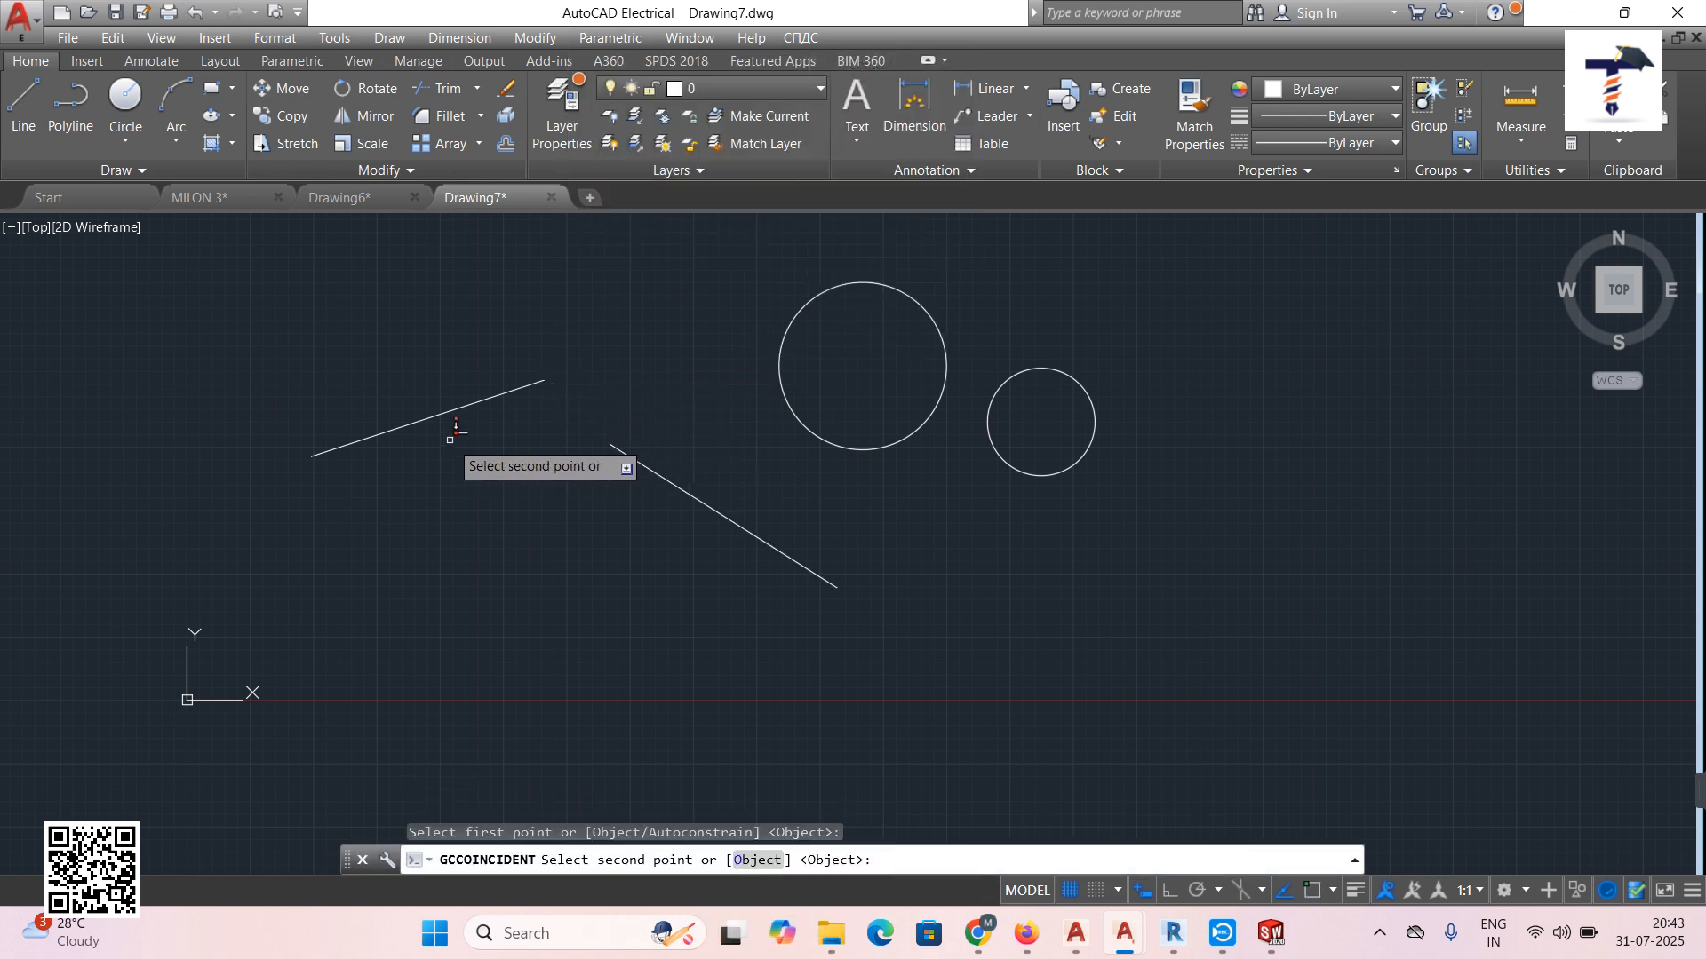
click(440, 411)
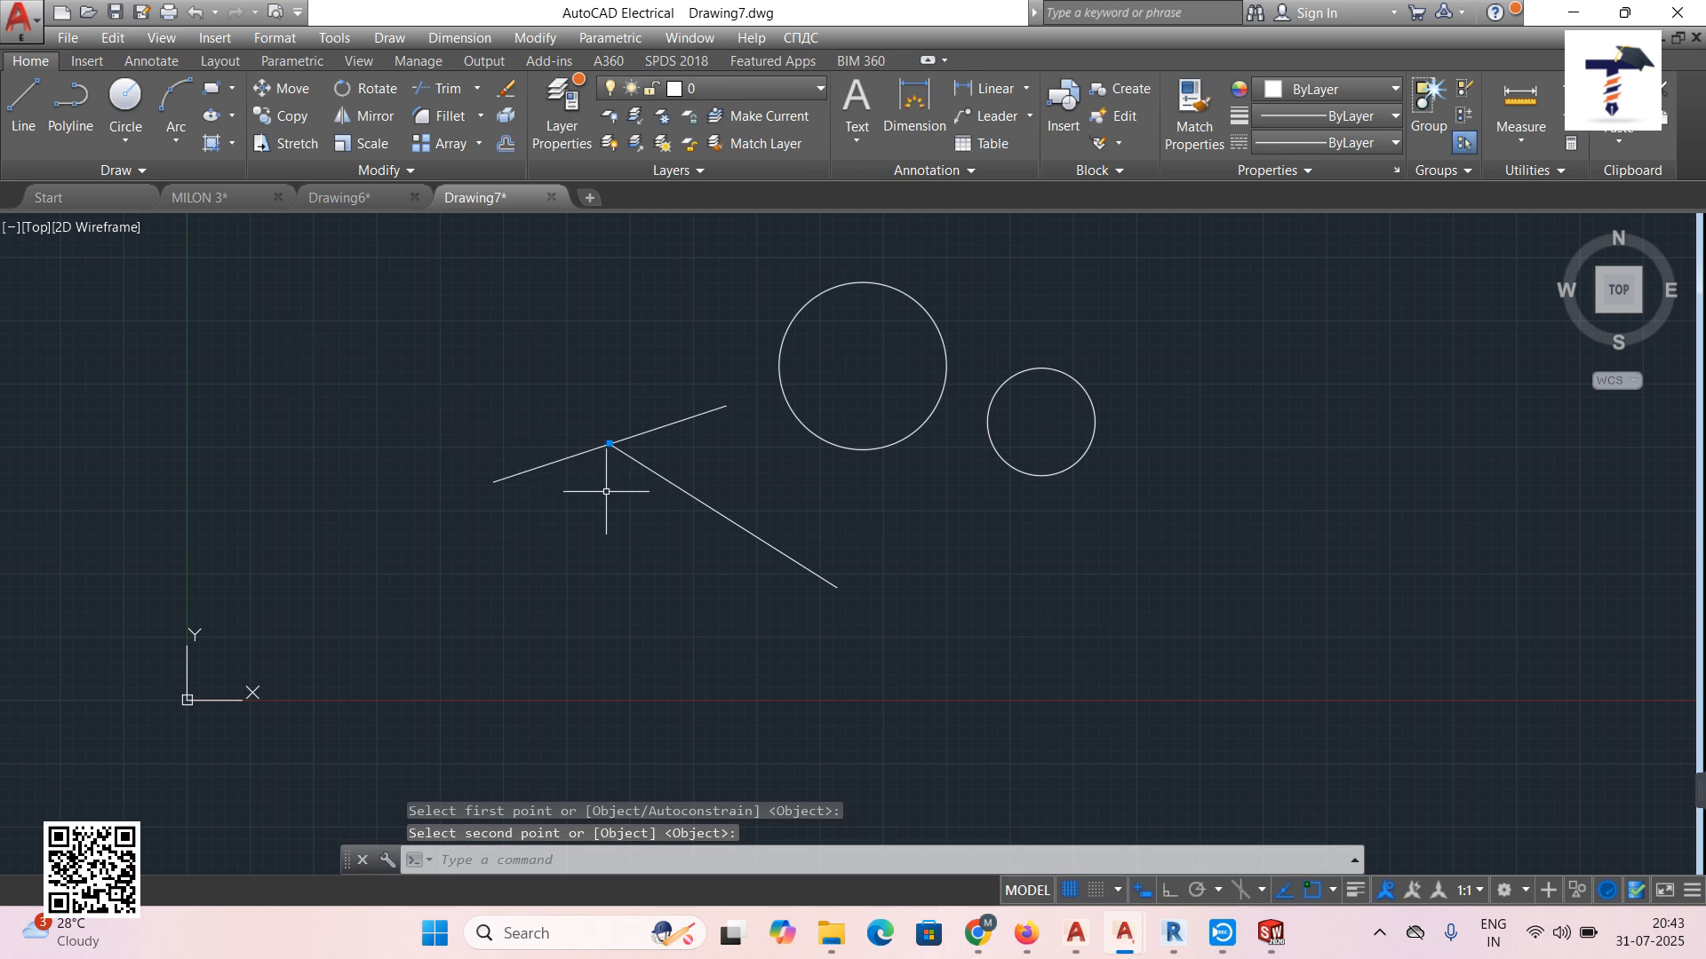
click(193, 12)
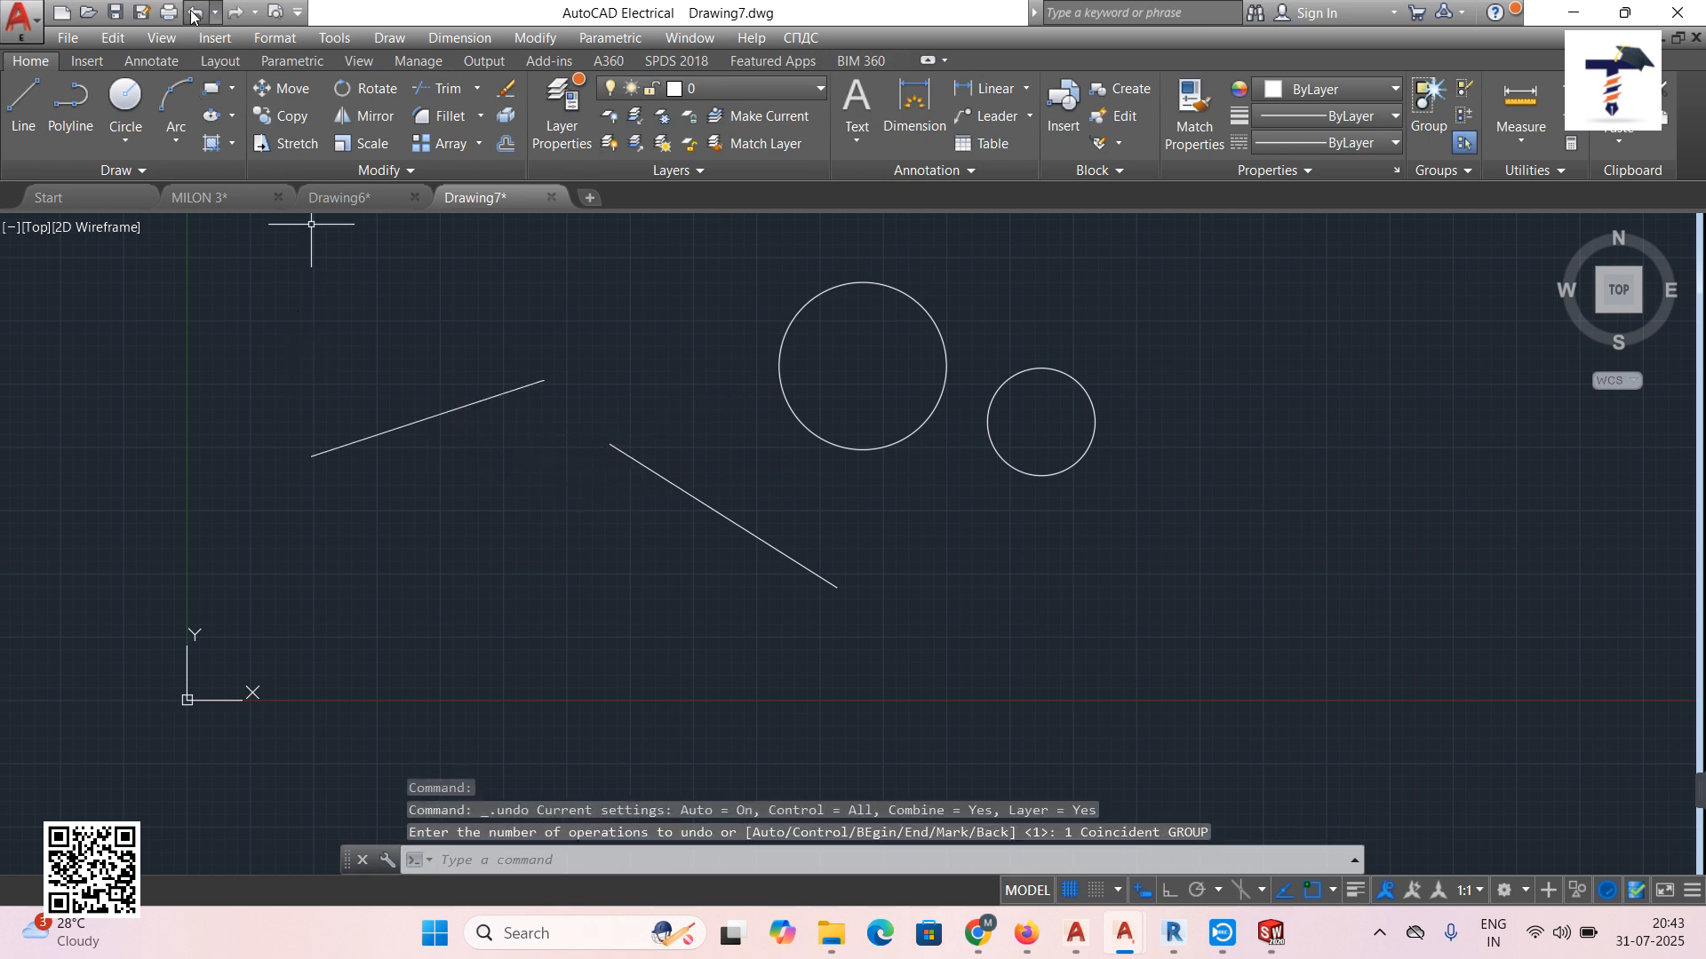
click(610, 37)
mouse_move(636, 67)
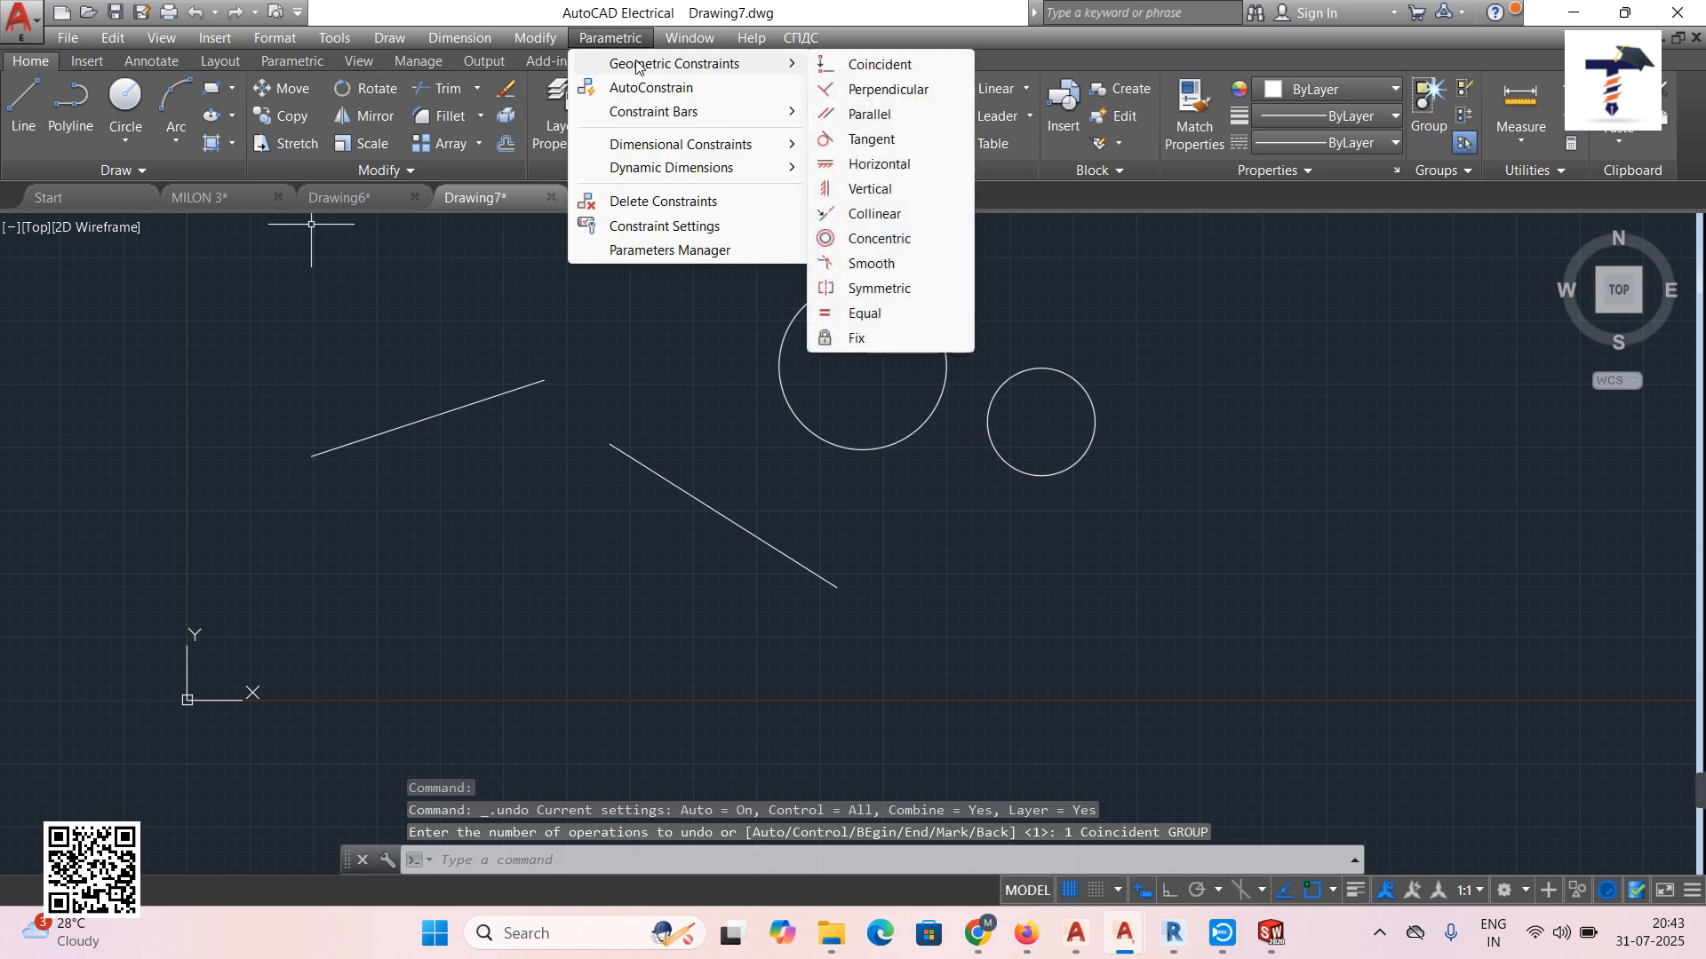
click(877, 90)
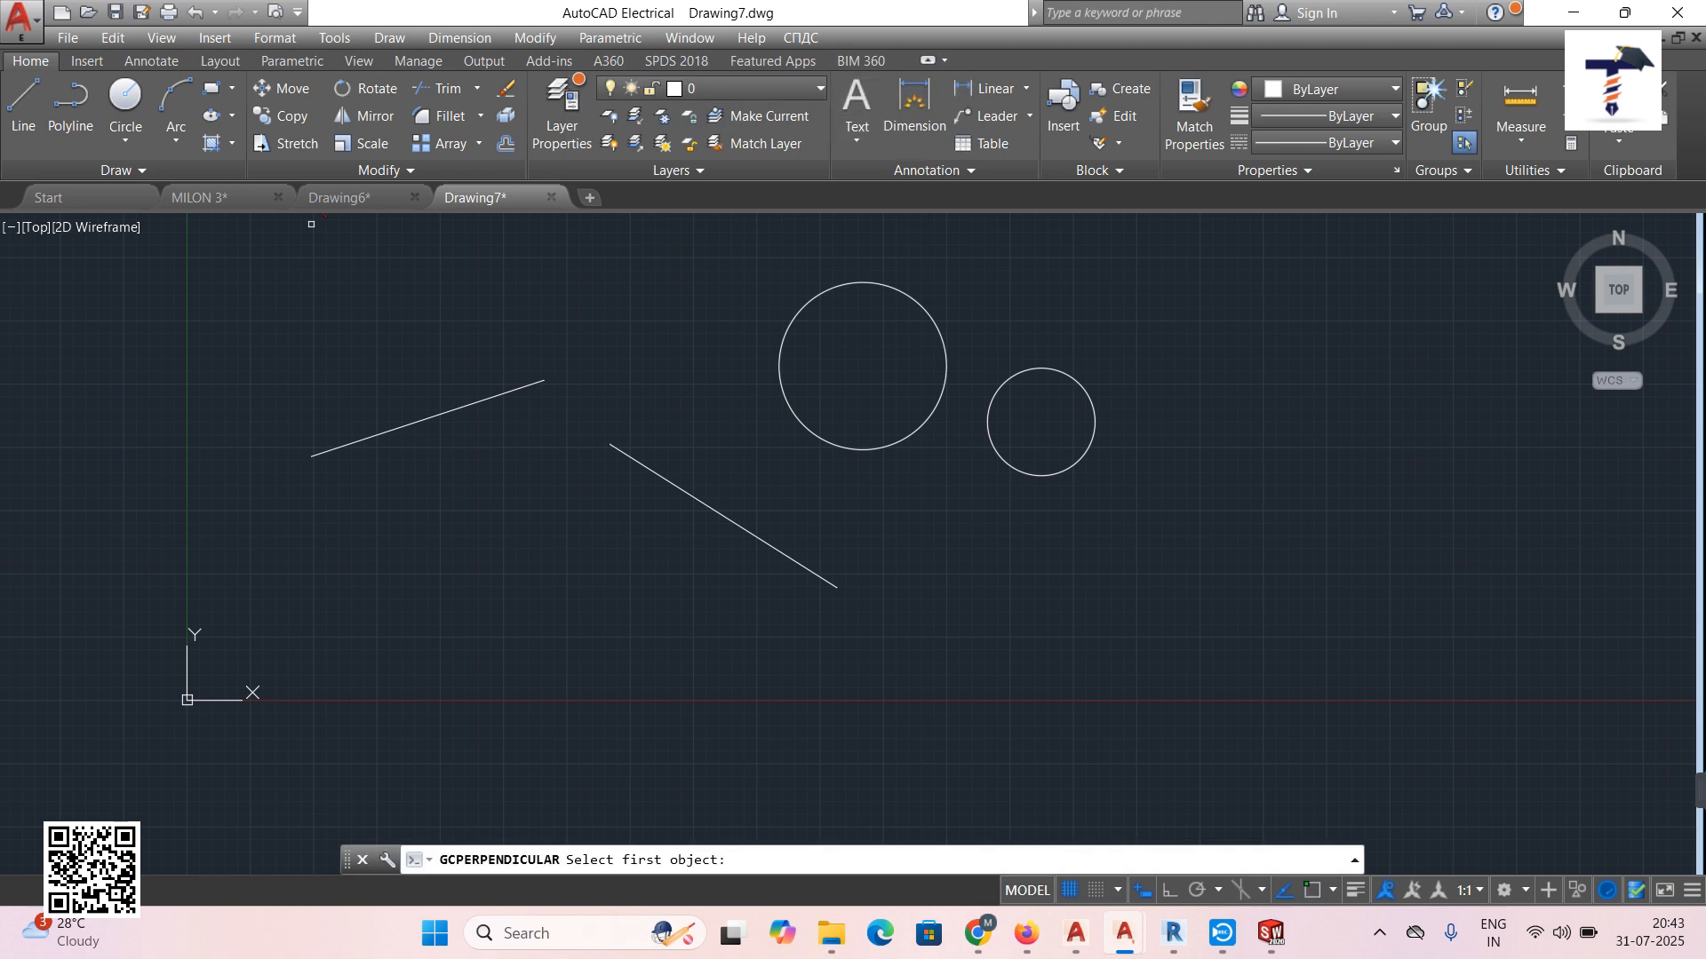
click(653, 475)
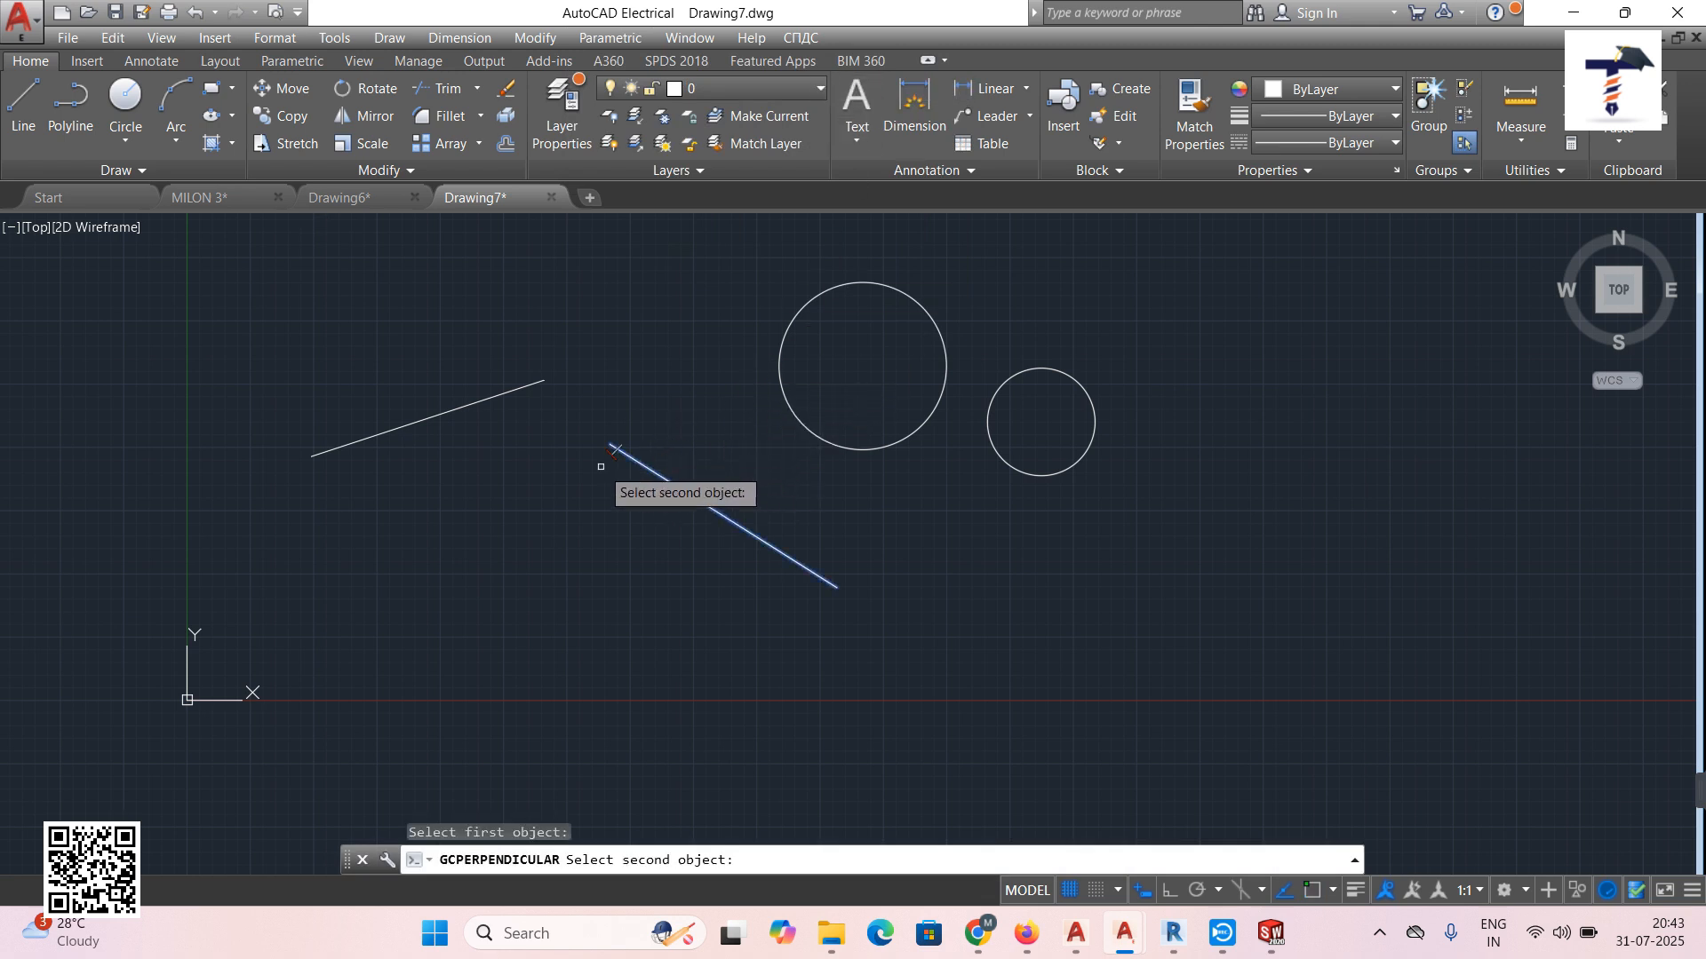
click(469, 404)
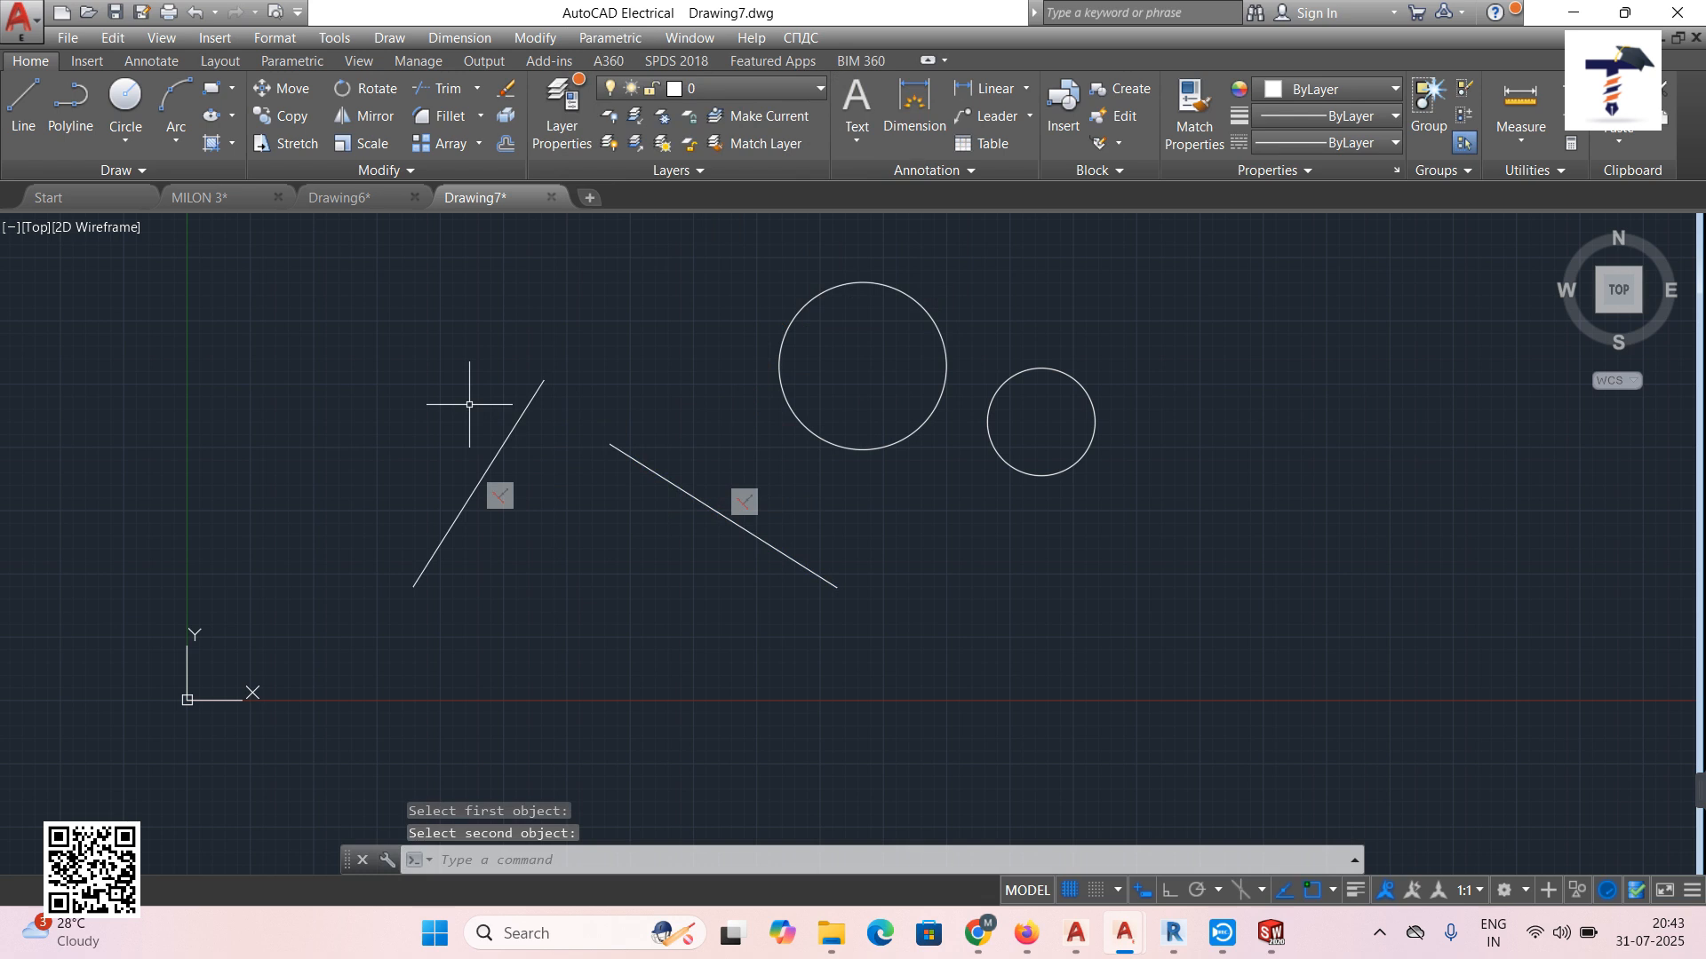
click(202, 16)
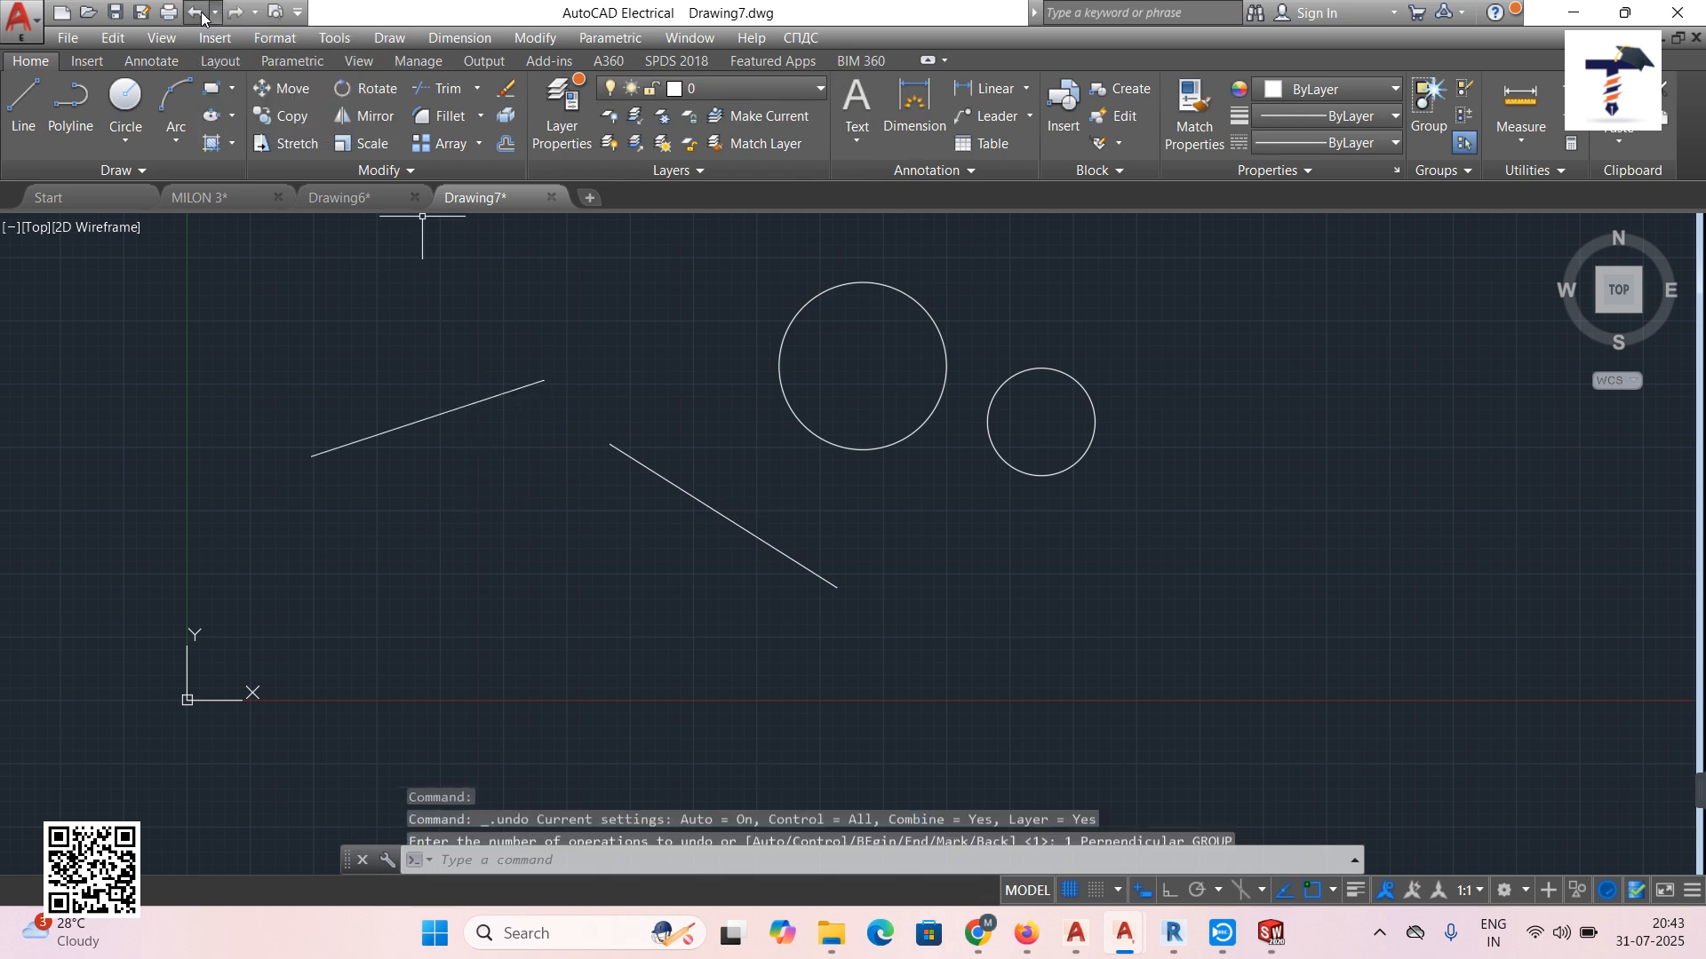
click(610, 38)
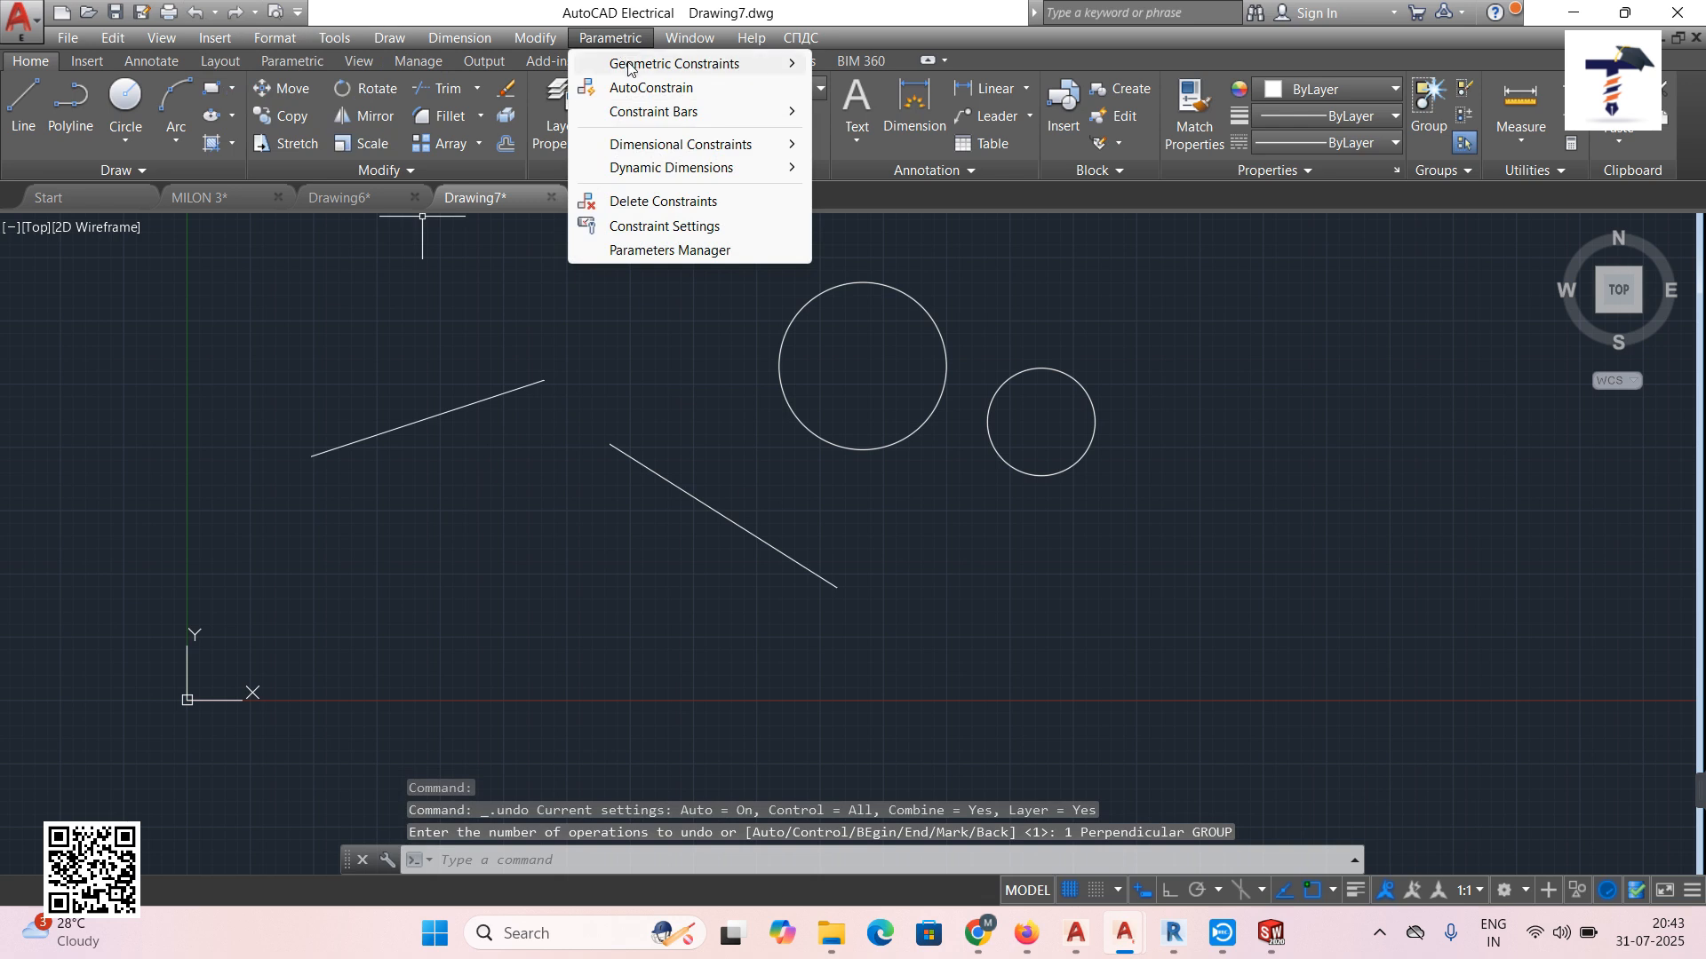
mouse_move(628, 69)
click(882, 117)
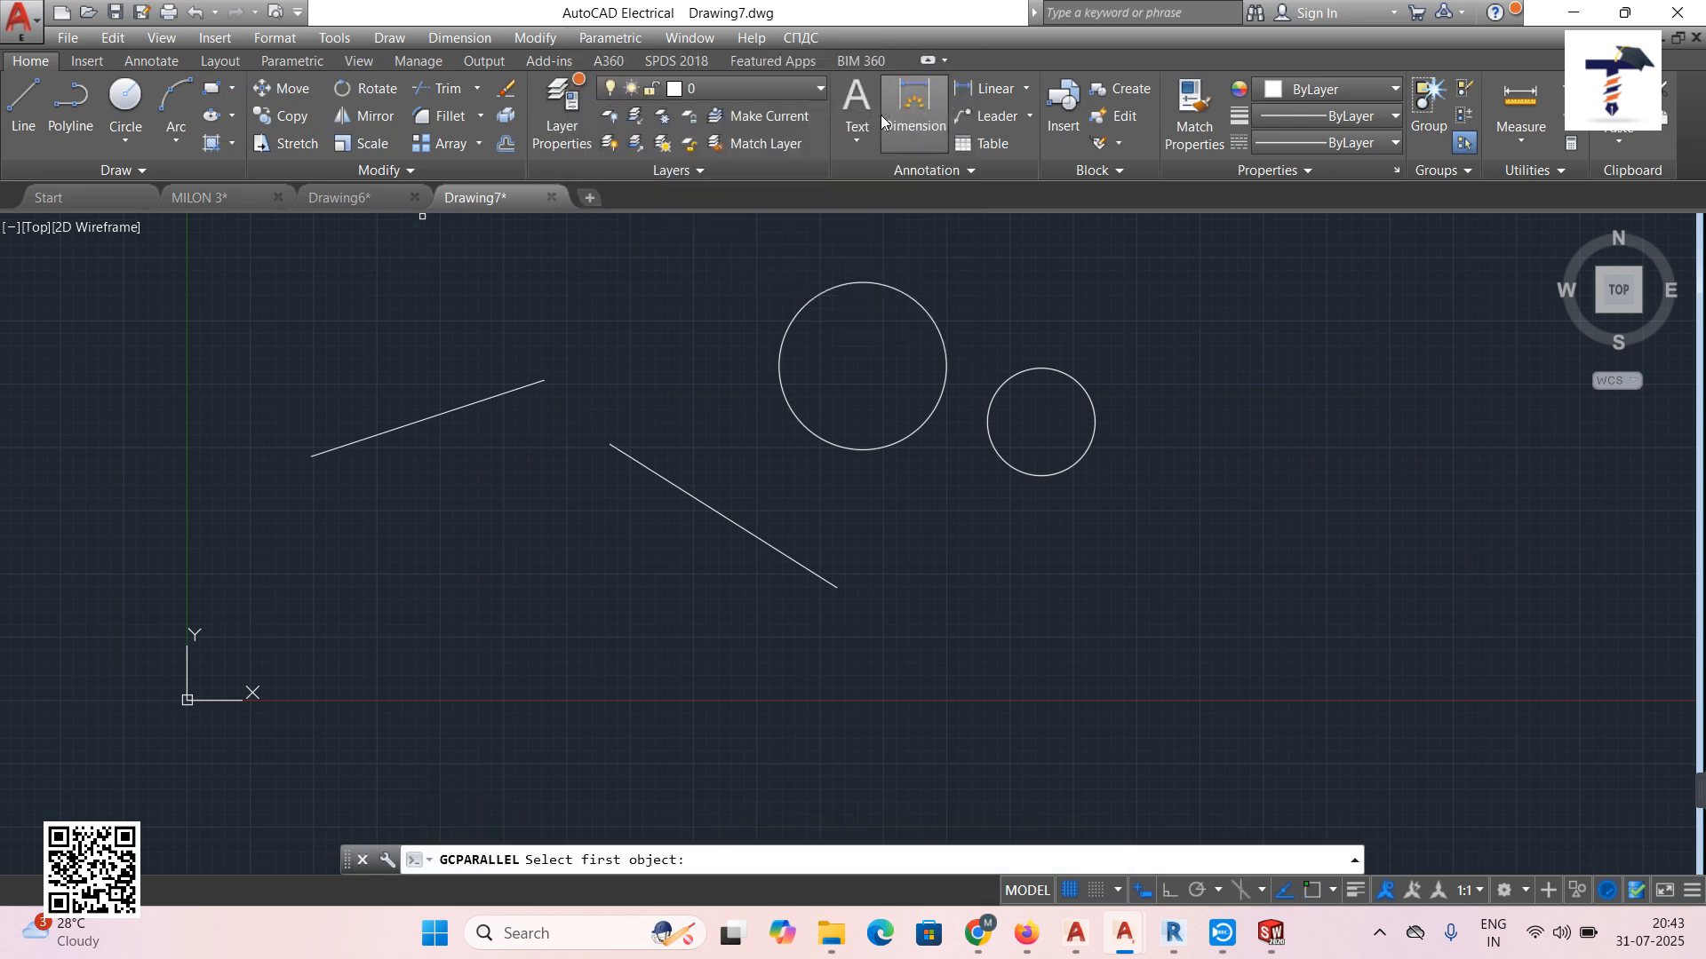
click(708, 509)
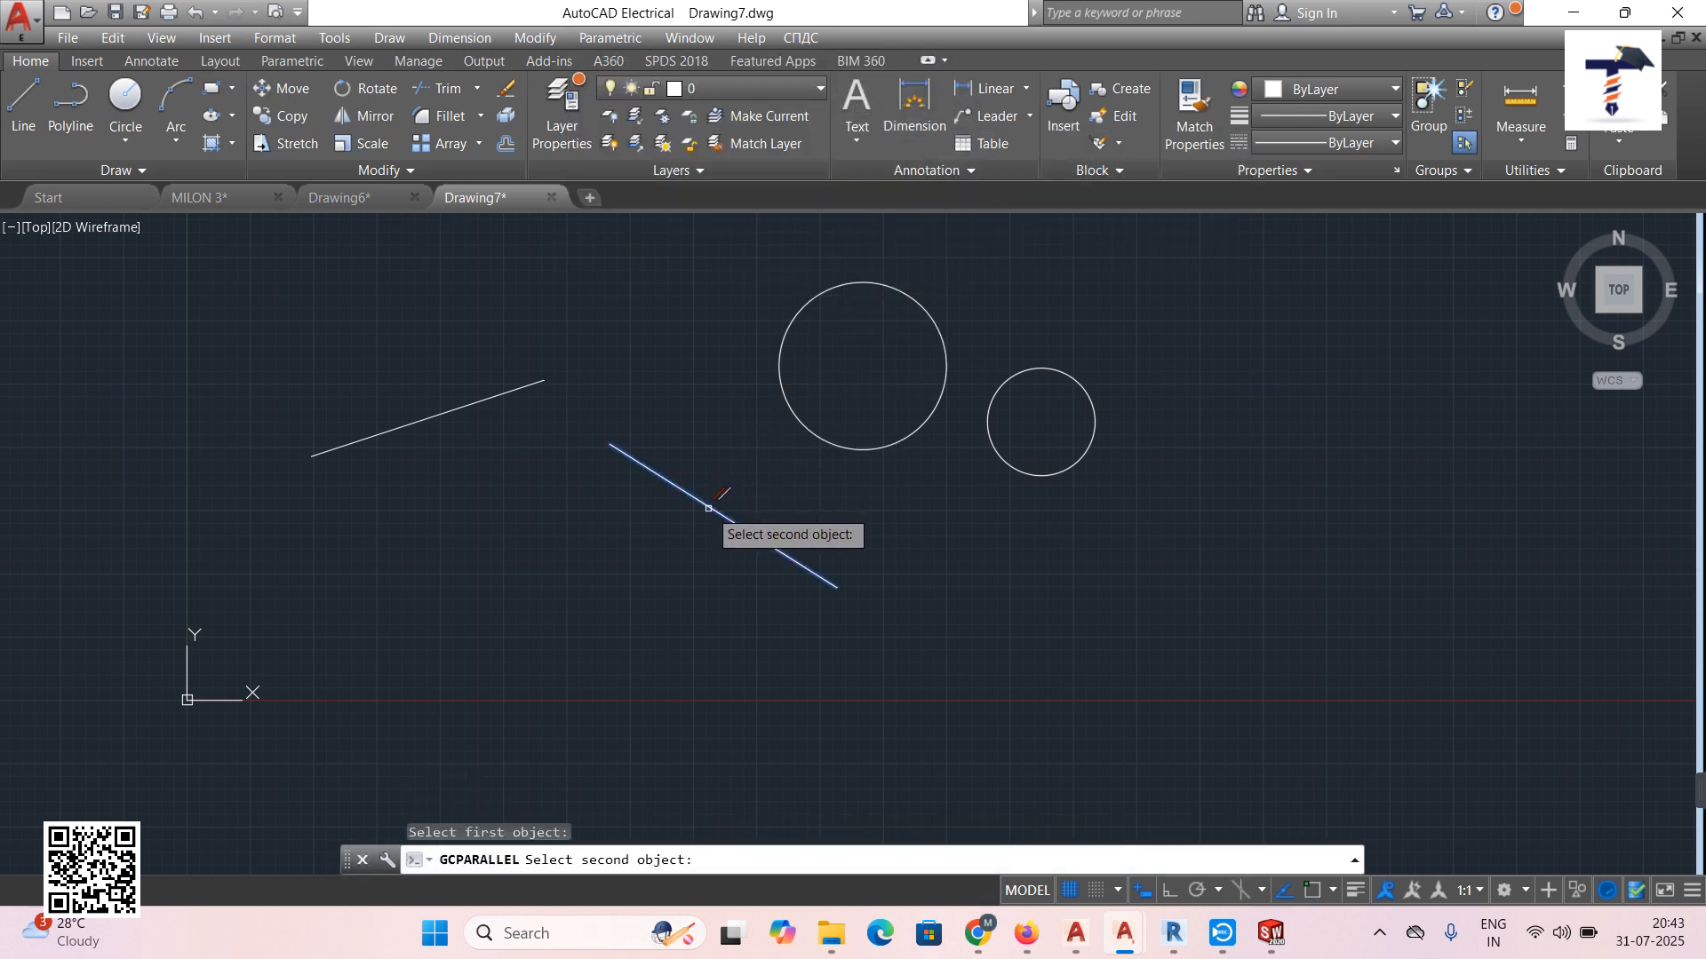
click(494, 397)
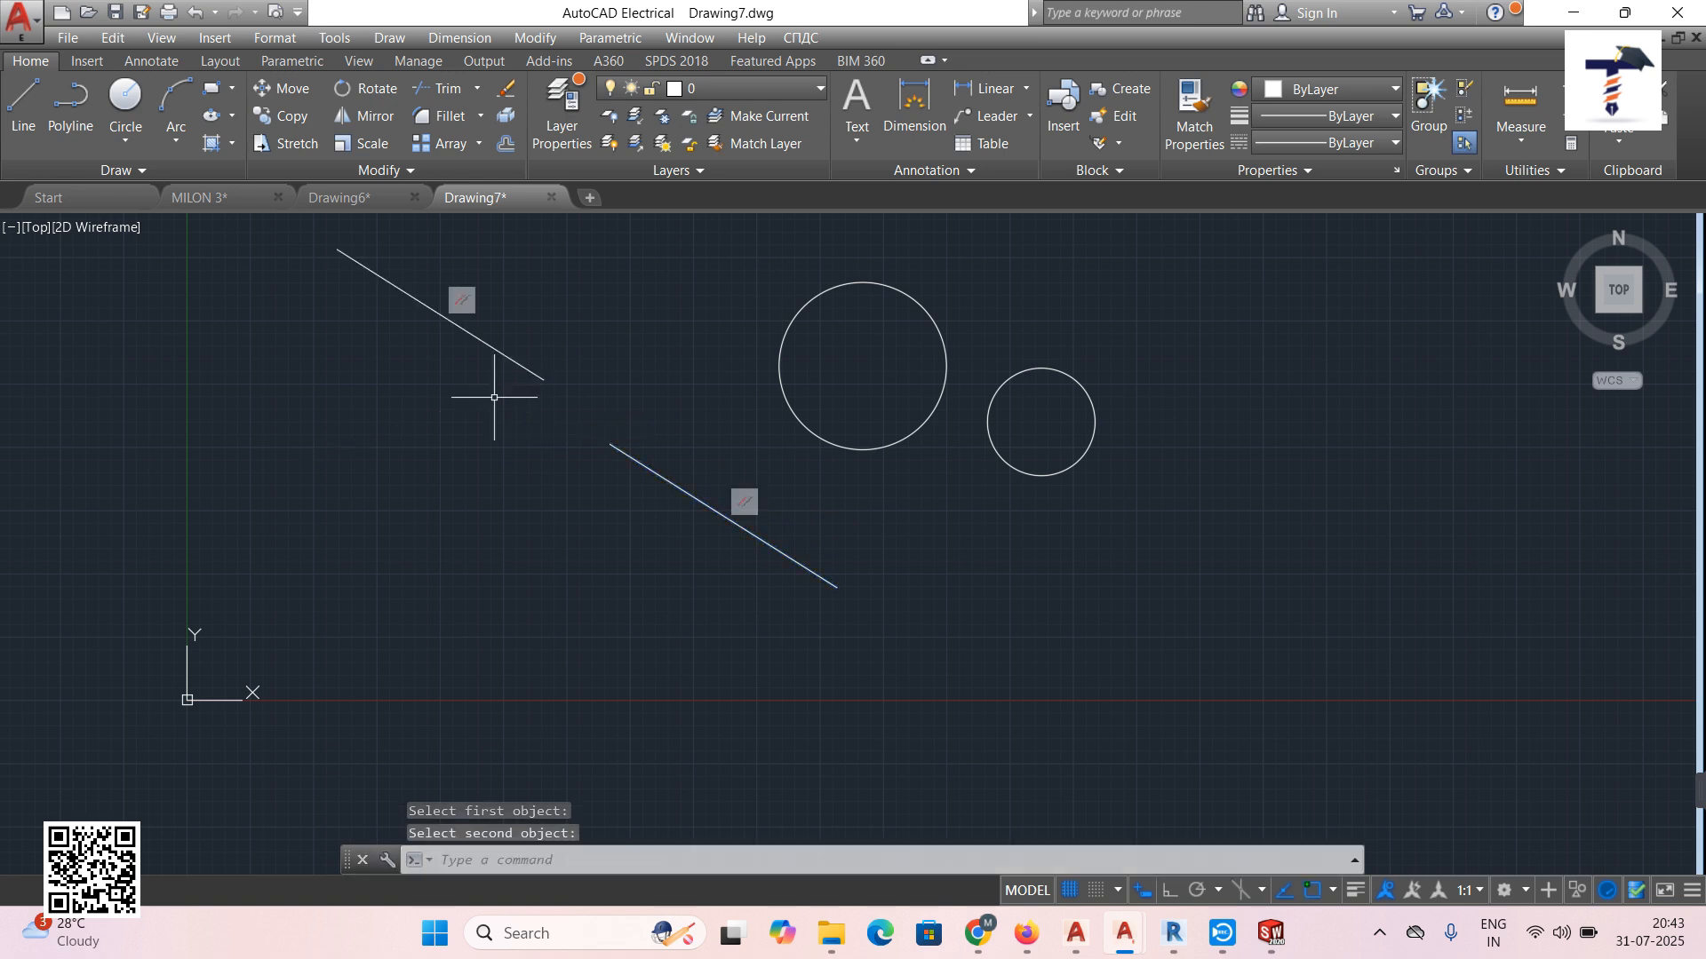
click(193, 14)
click(617, 41)
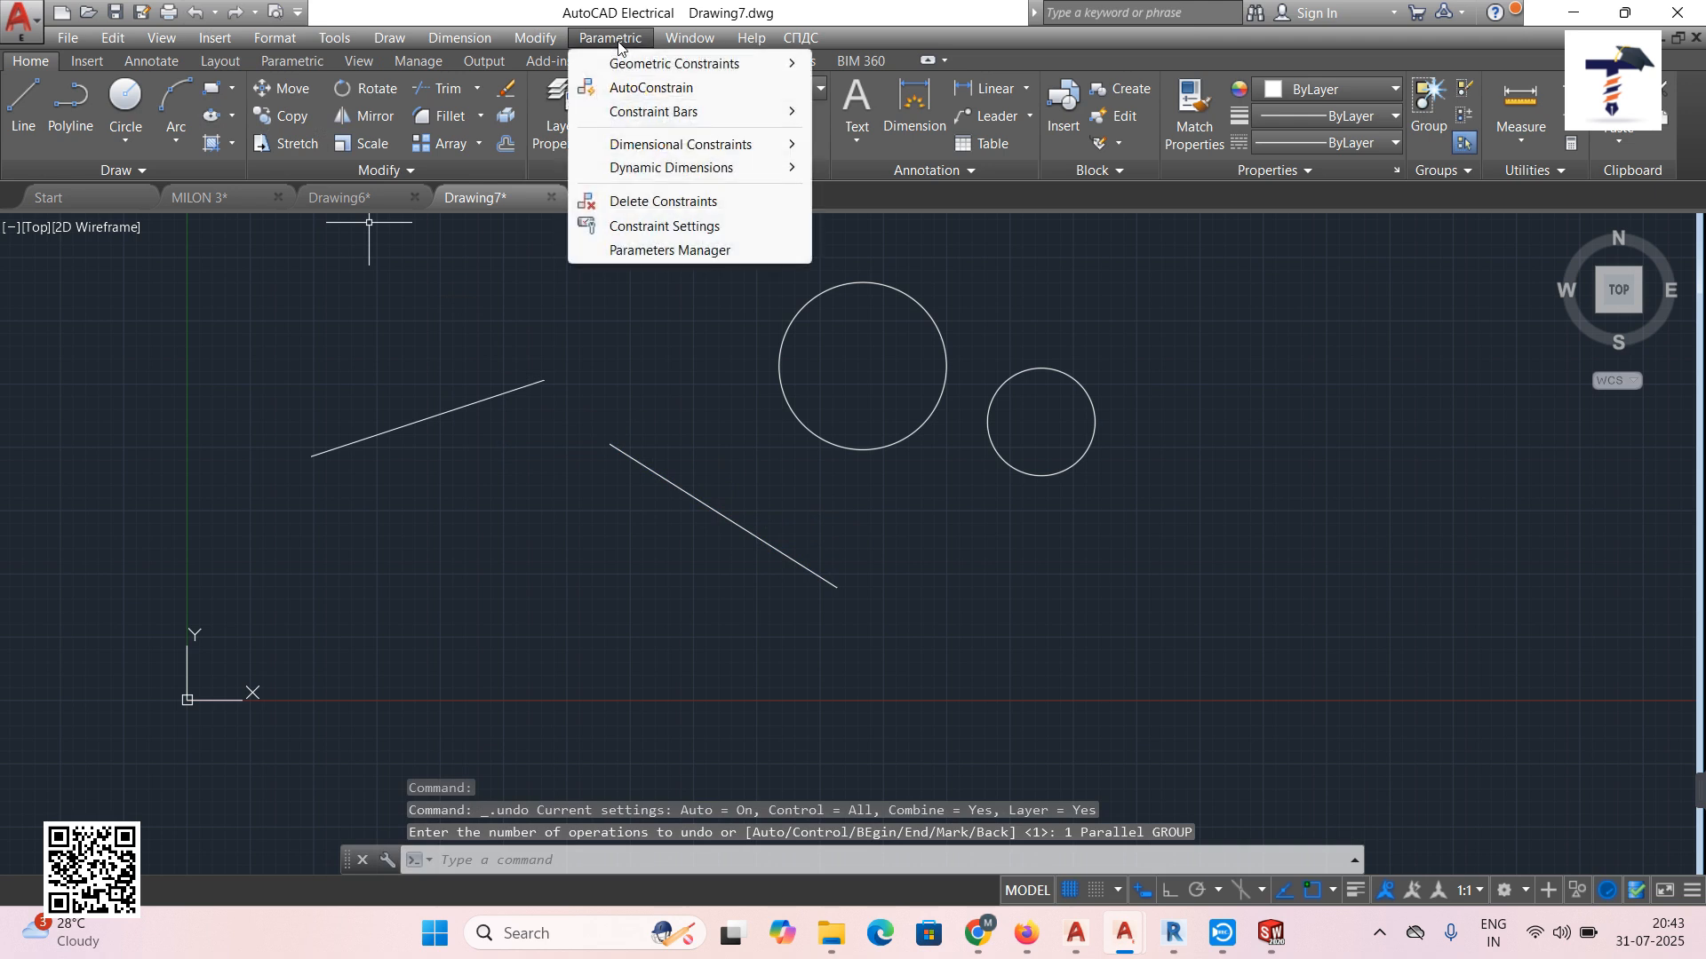
mouse_move(737, 63)
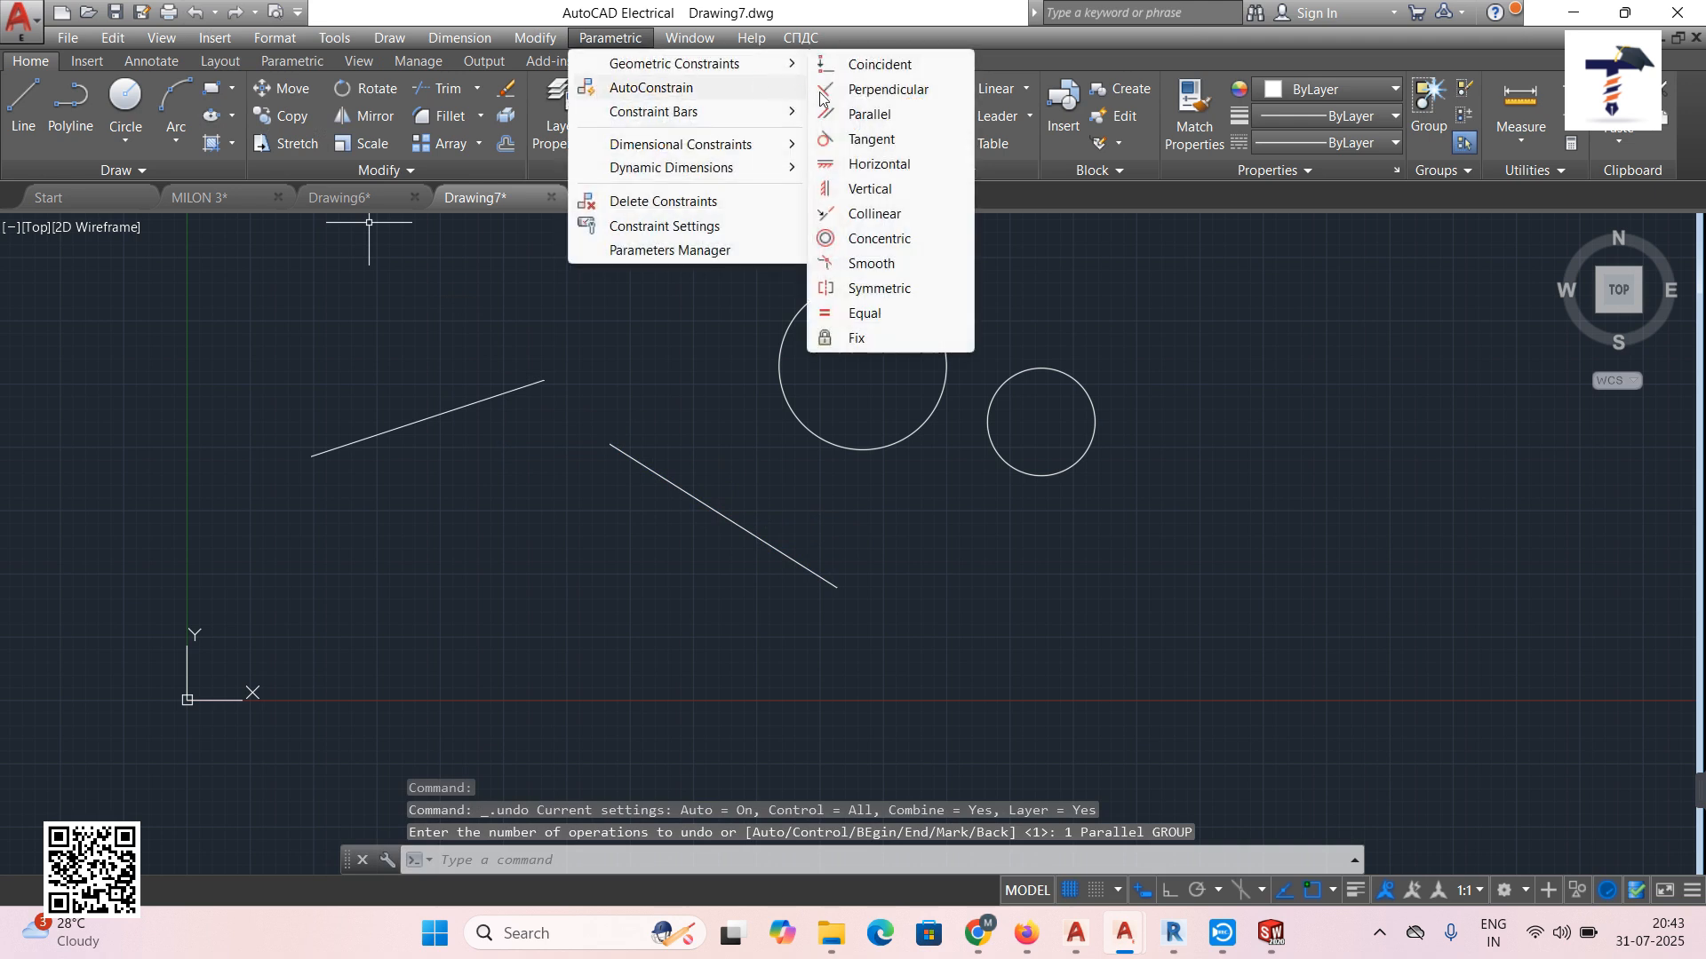
click(871, 140)
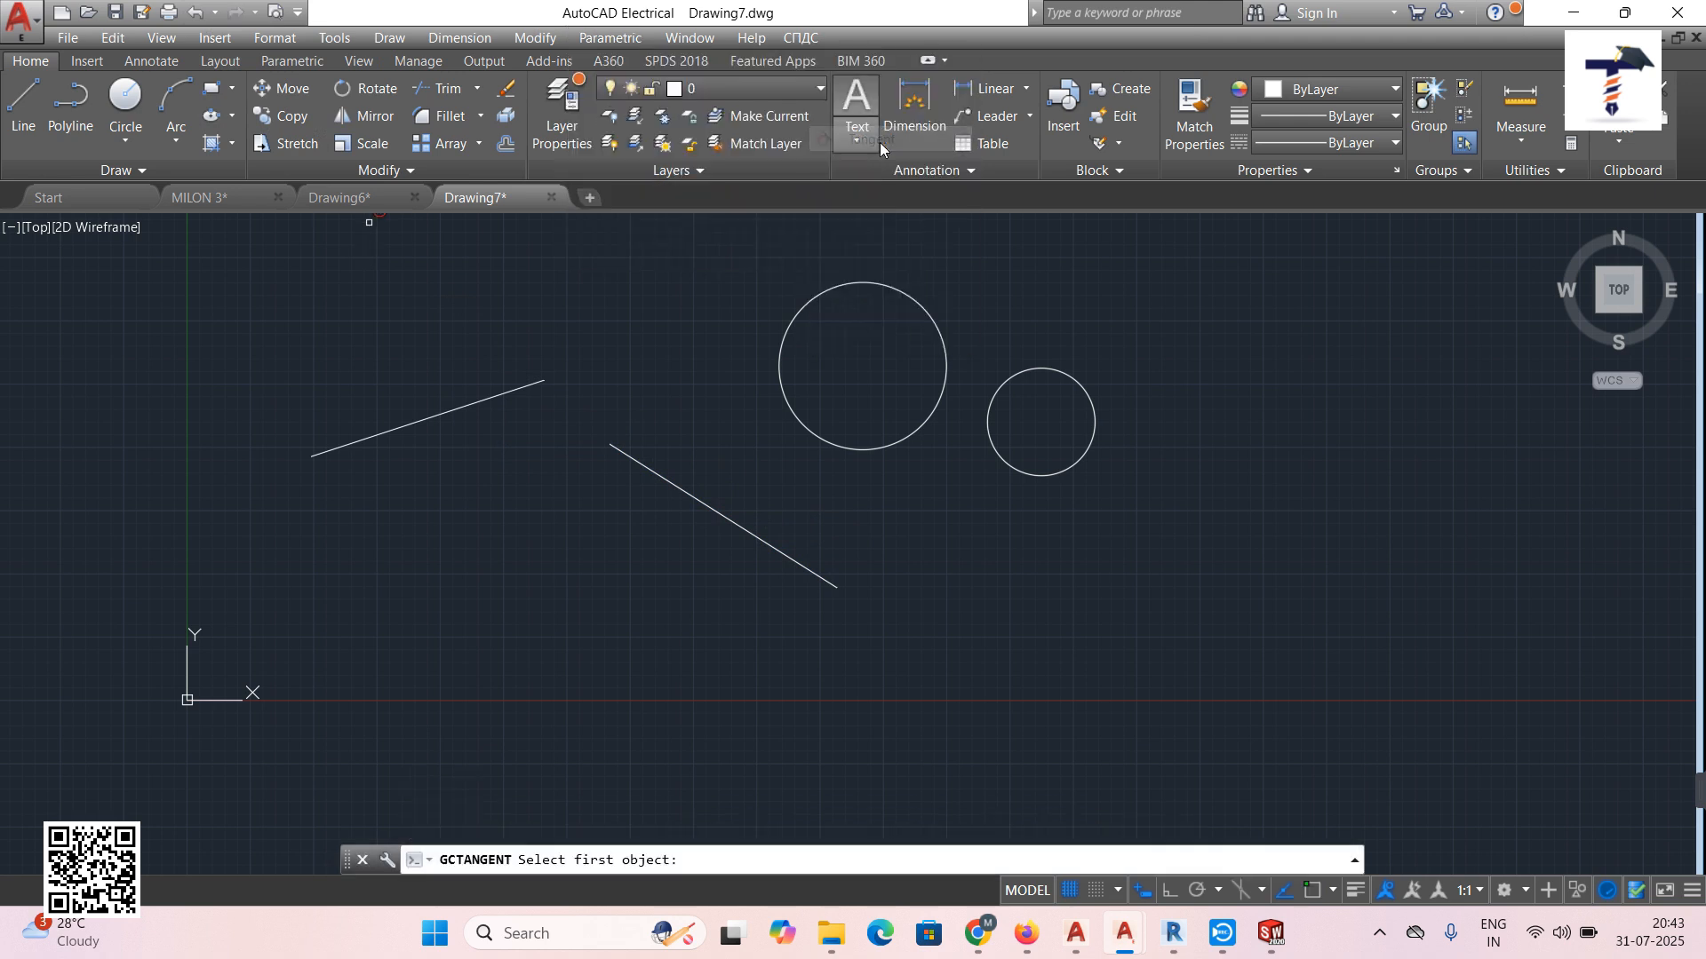
click(679, 492)
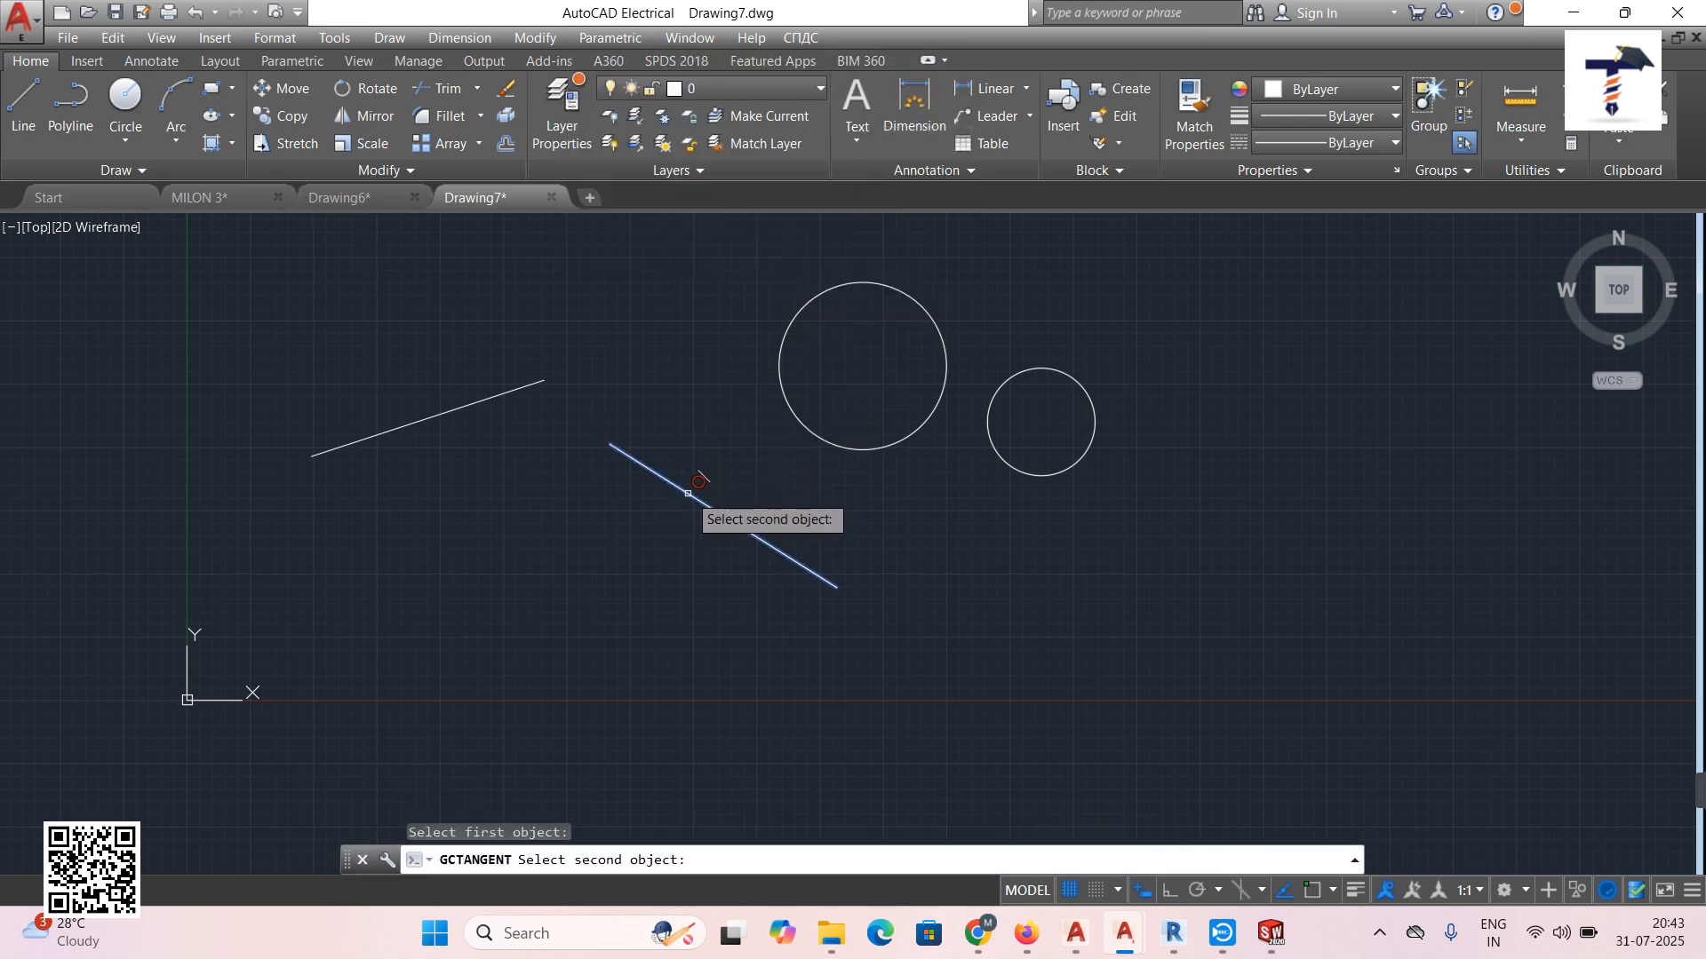
click(815, 435)
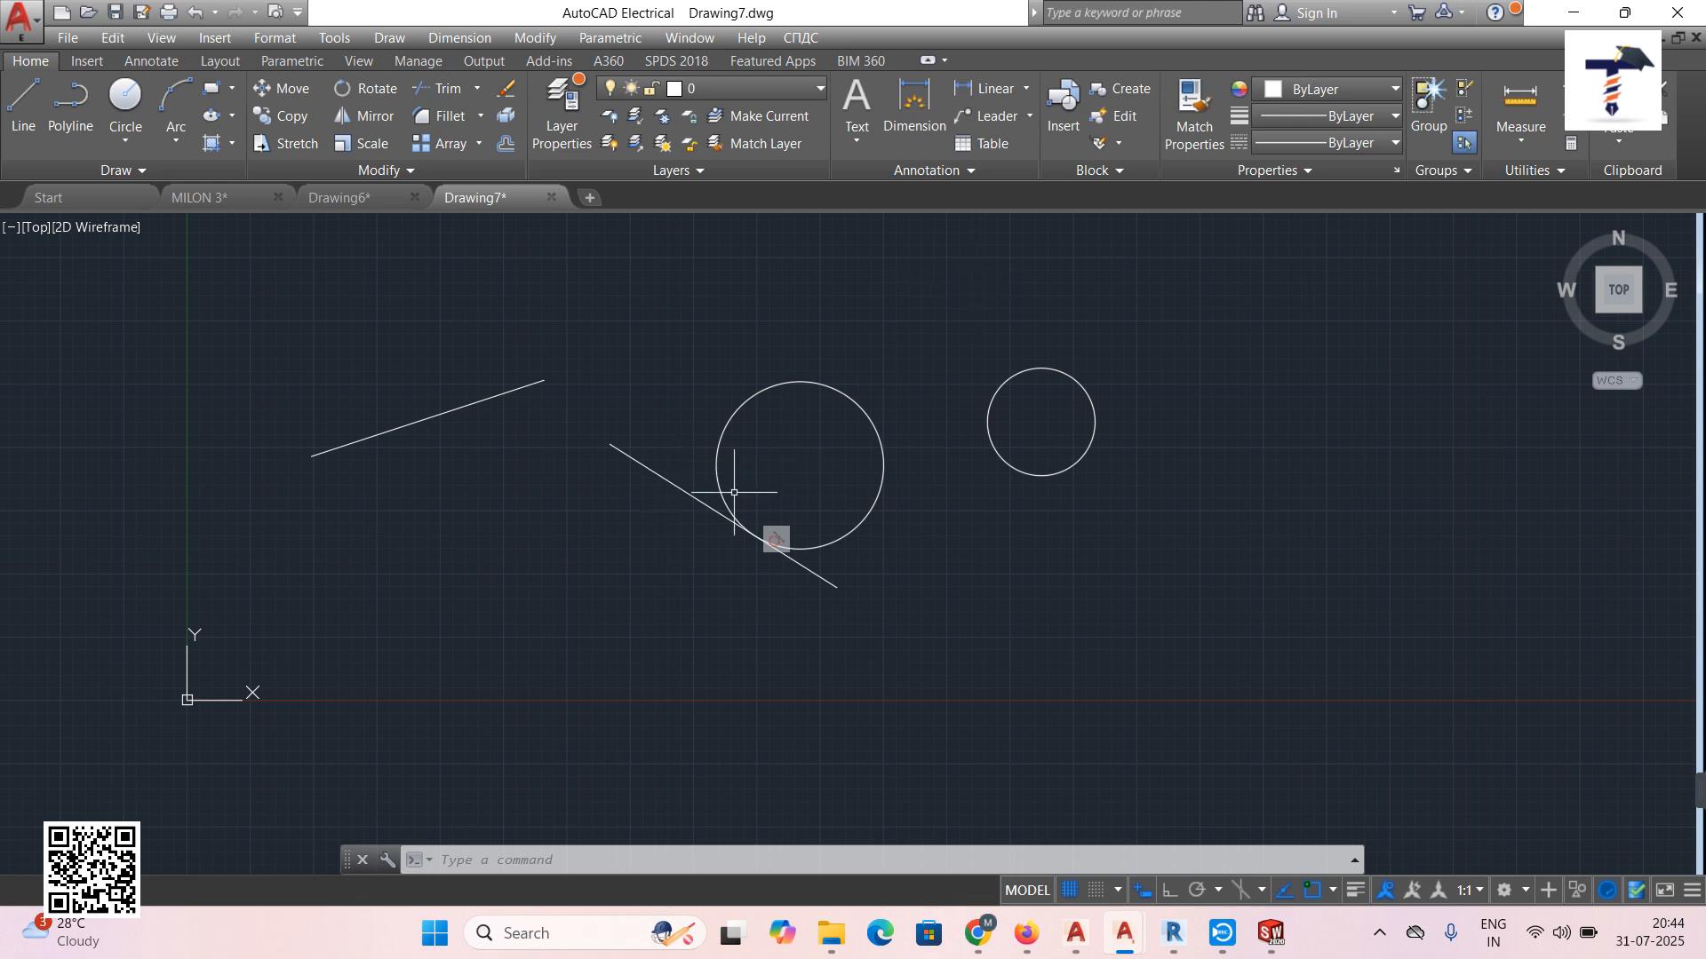
click(193, 13)
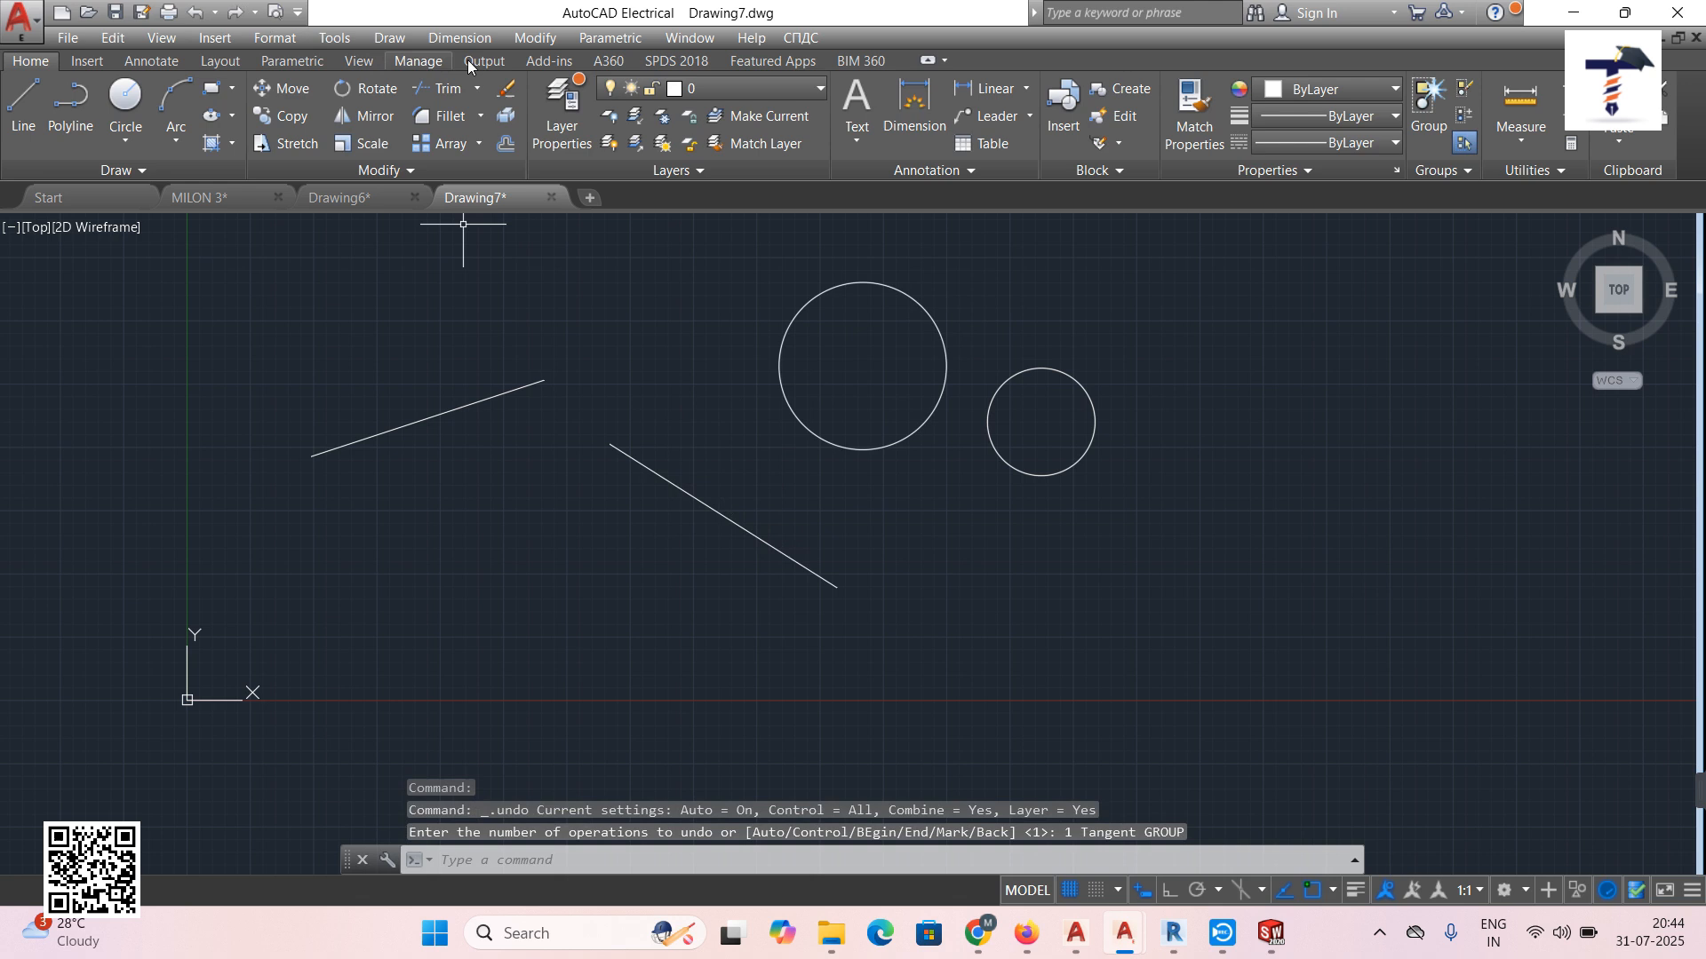
click(609, 39)
mouse_move(675, 63)
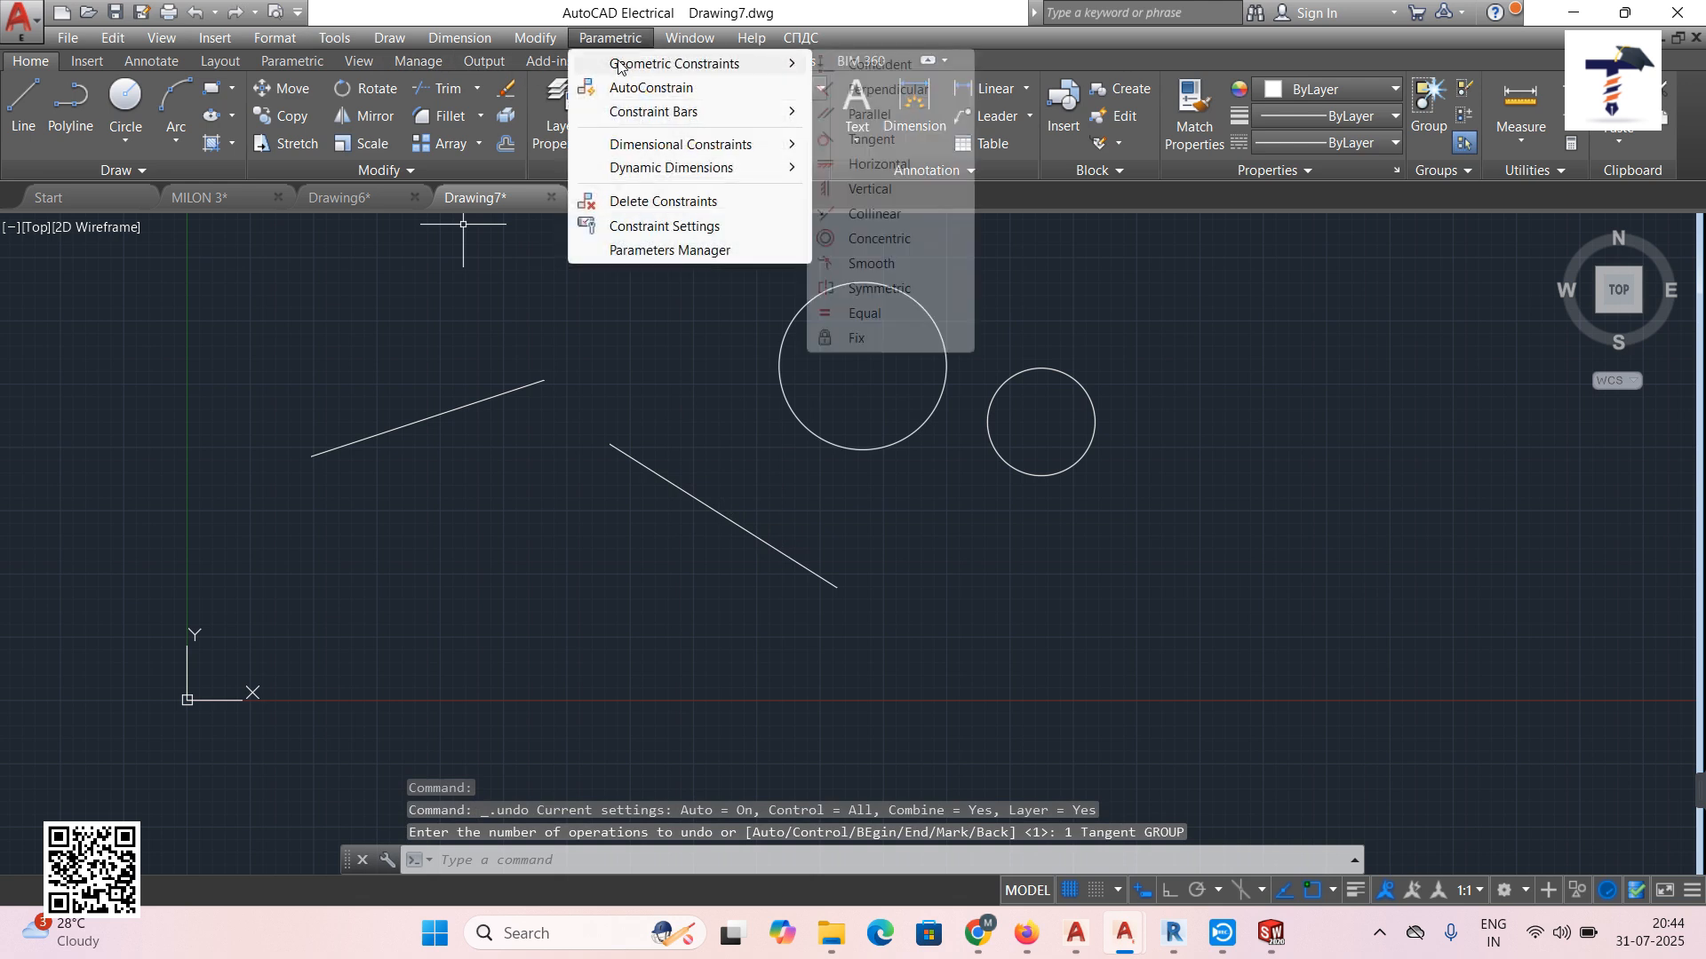
click(876, 163)
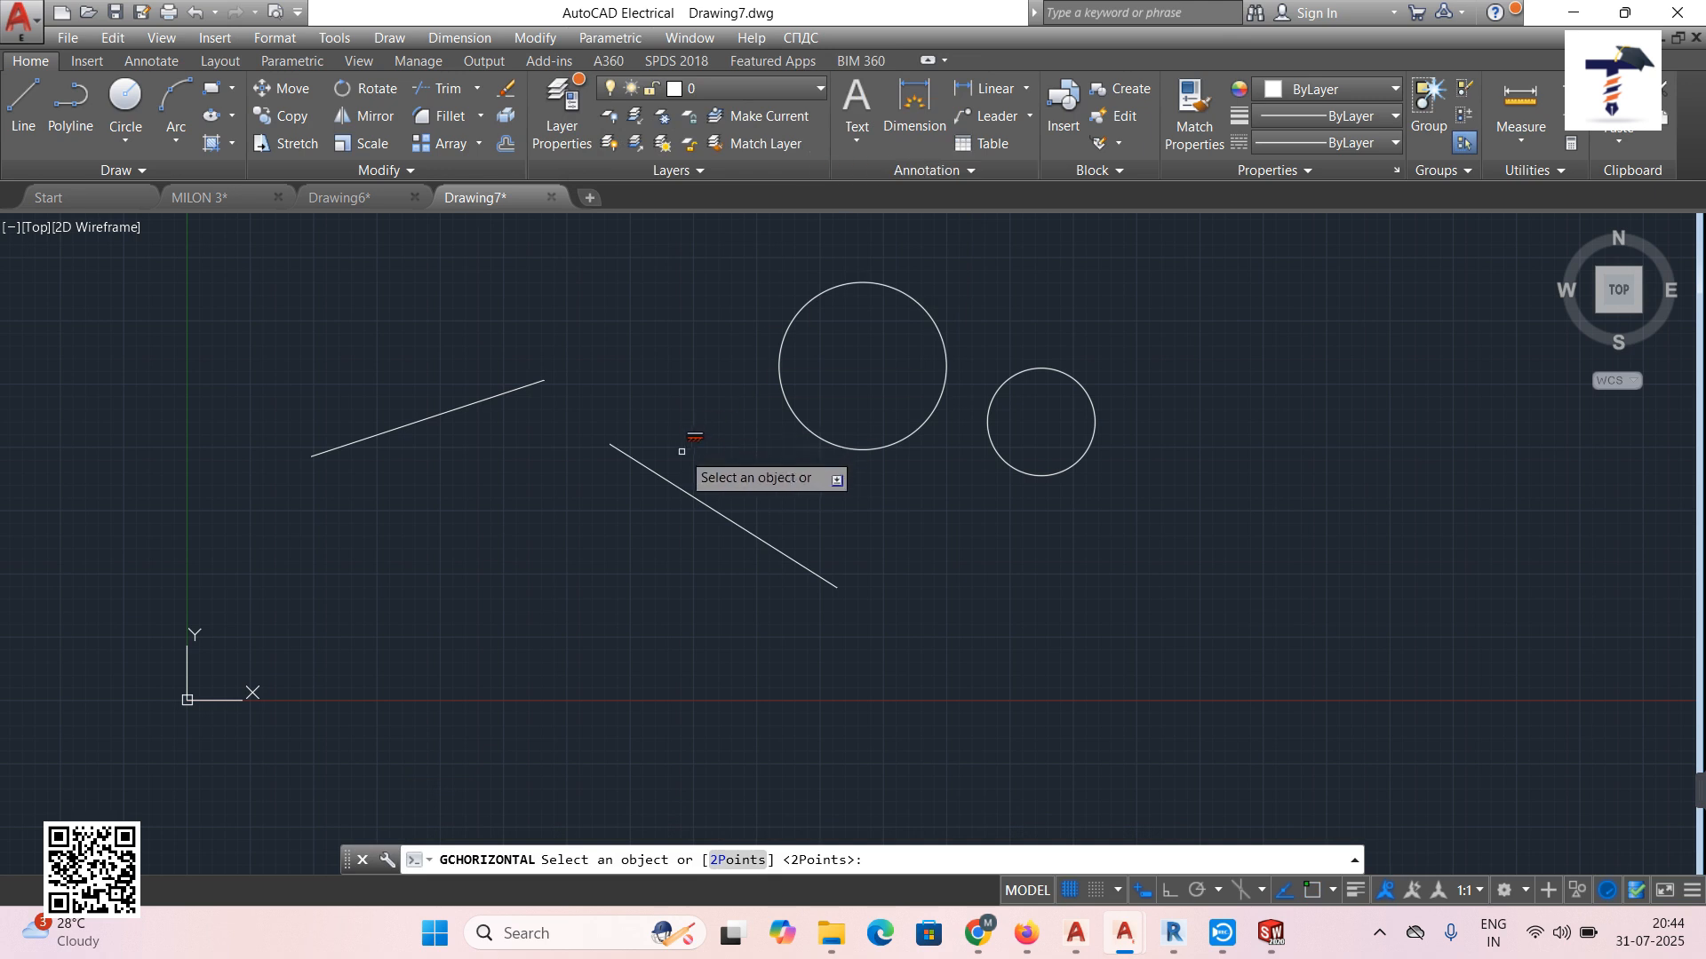
click(660, 474)
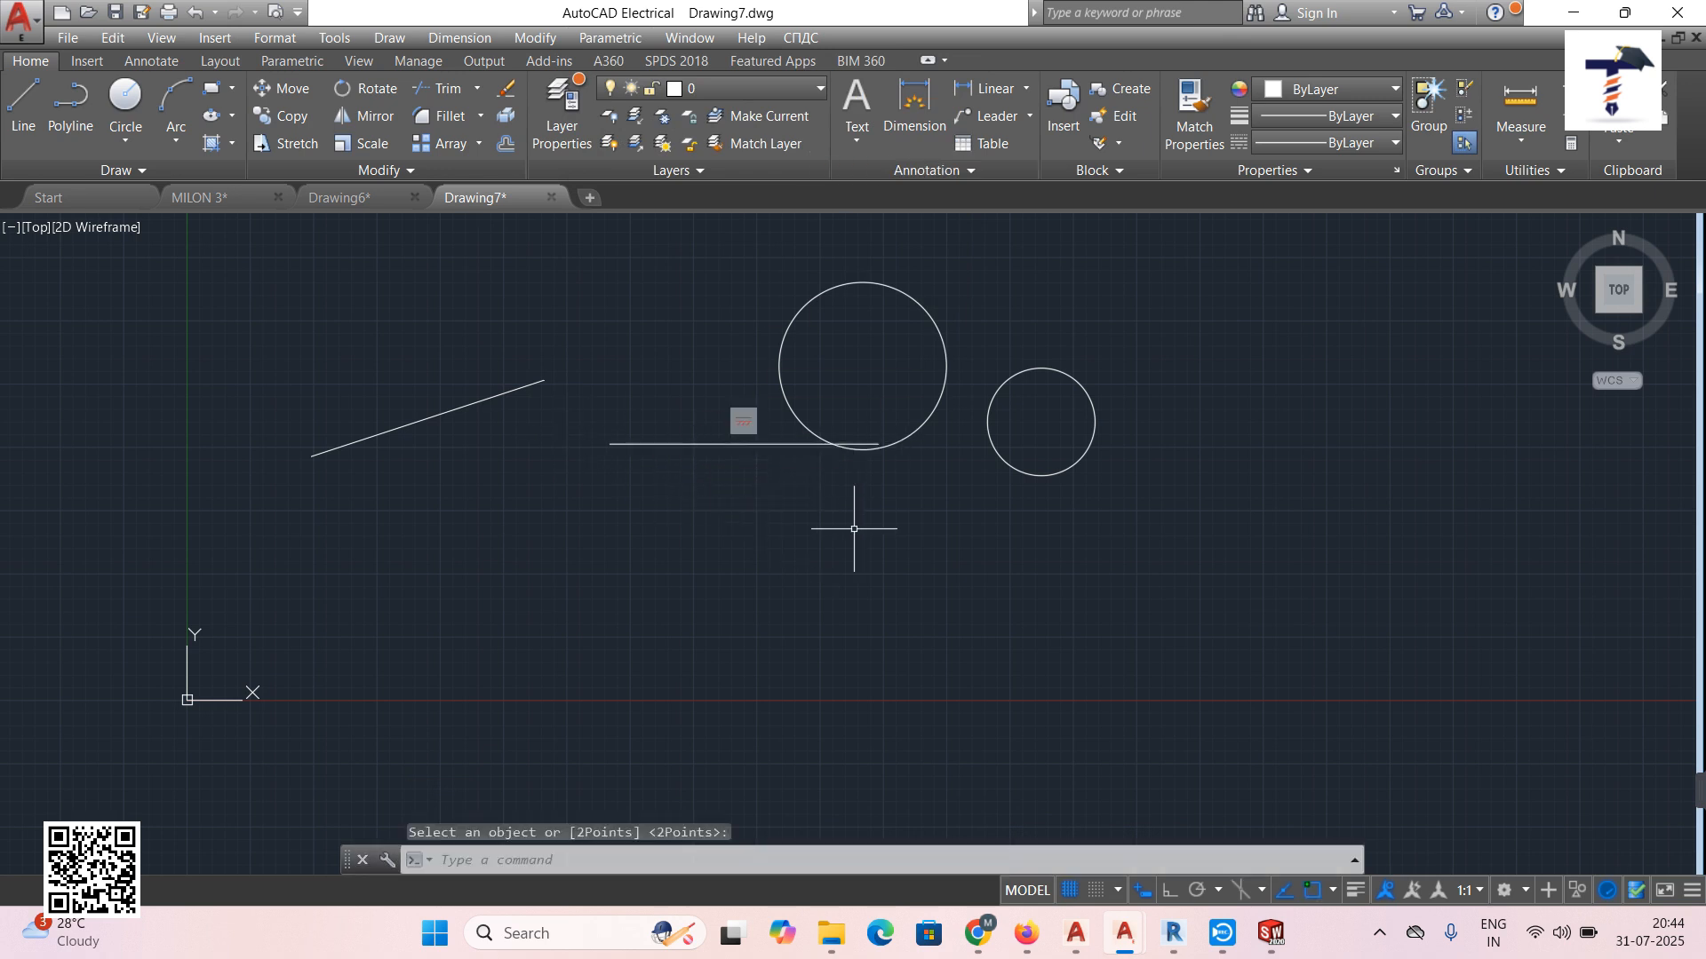
click(192, 18)
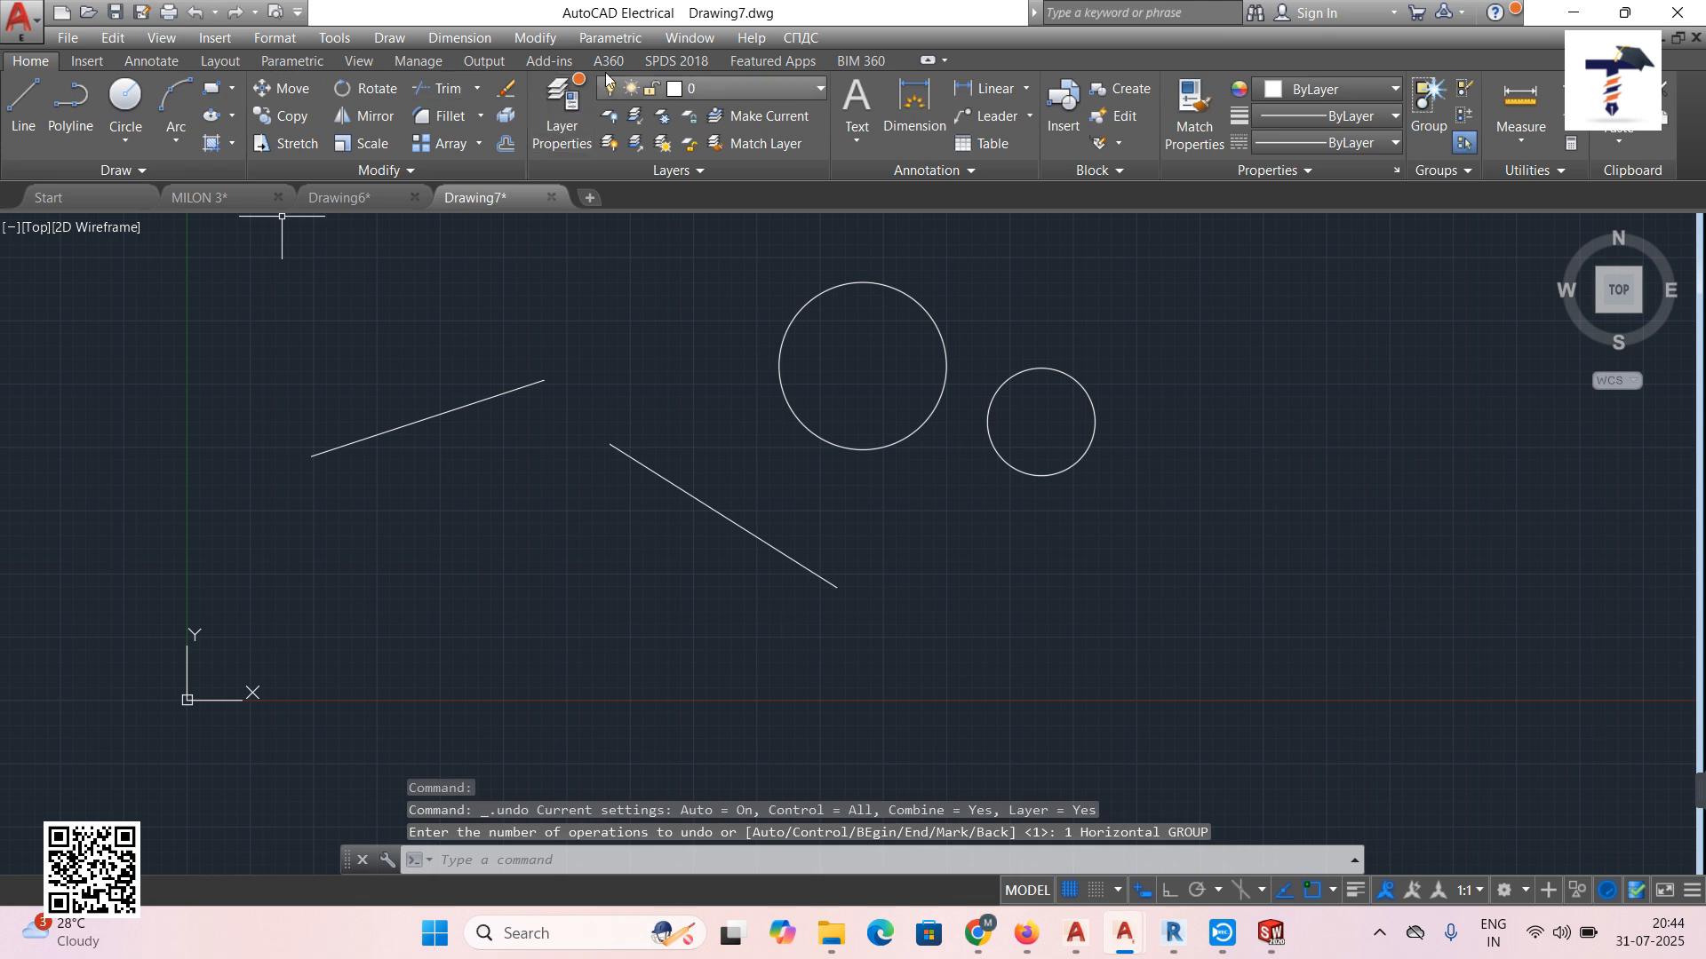
click(610, 37)
mouse_move(640, 63)
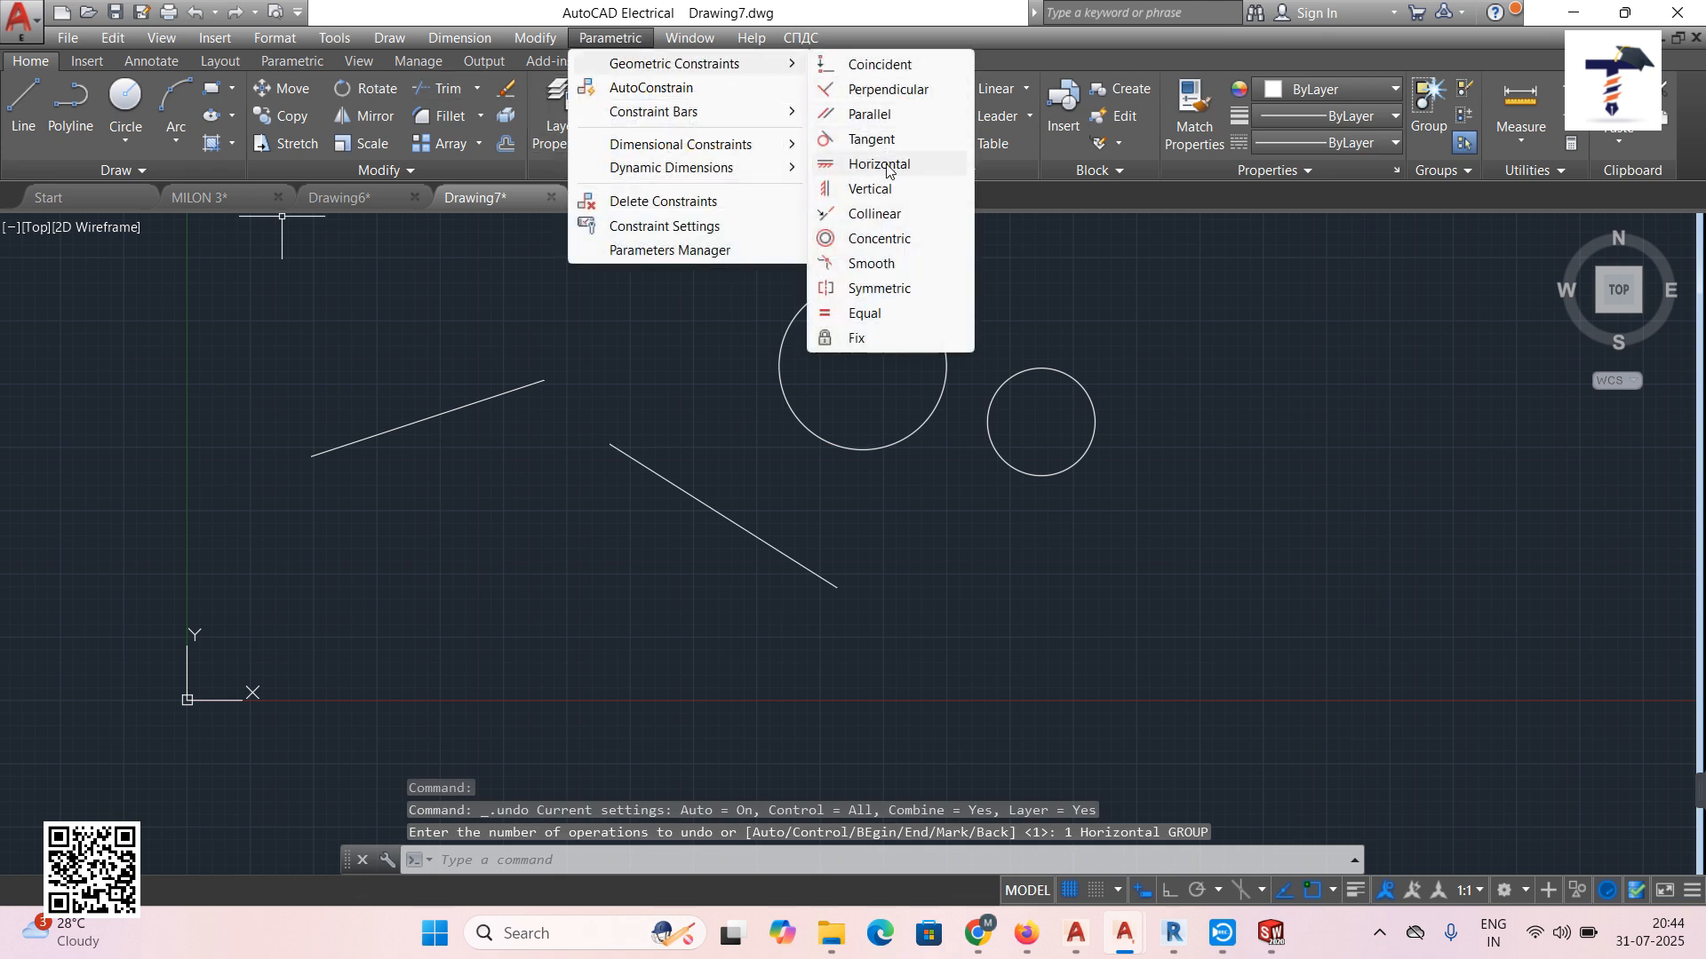
click(883, 198)
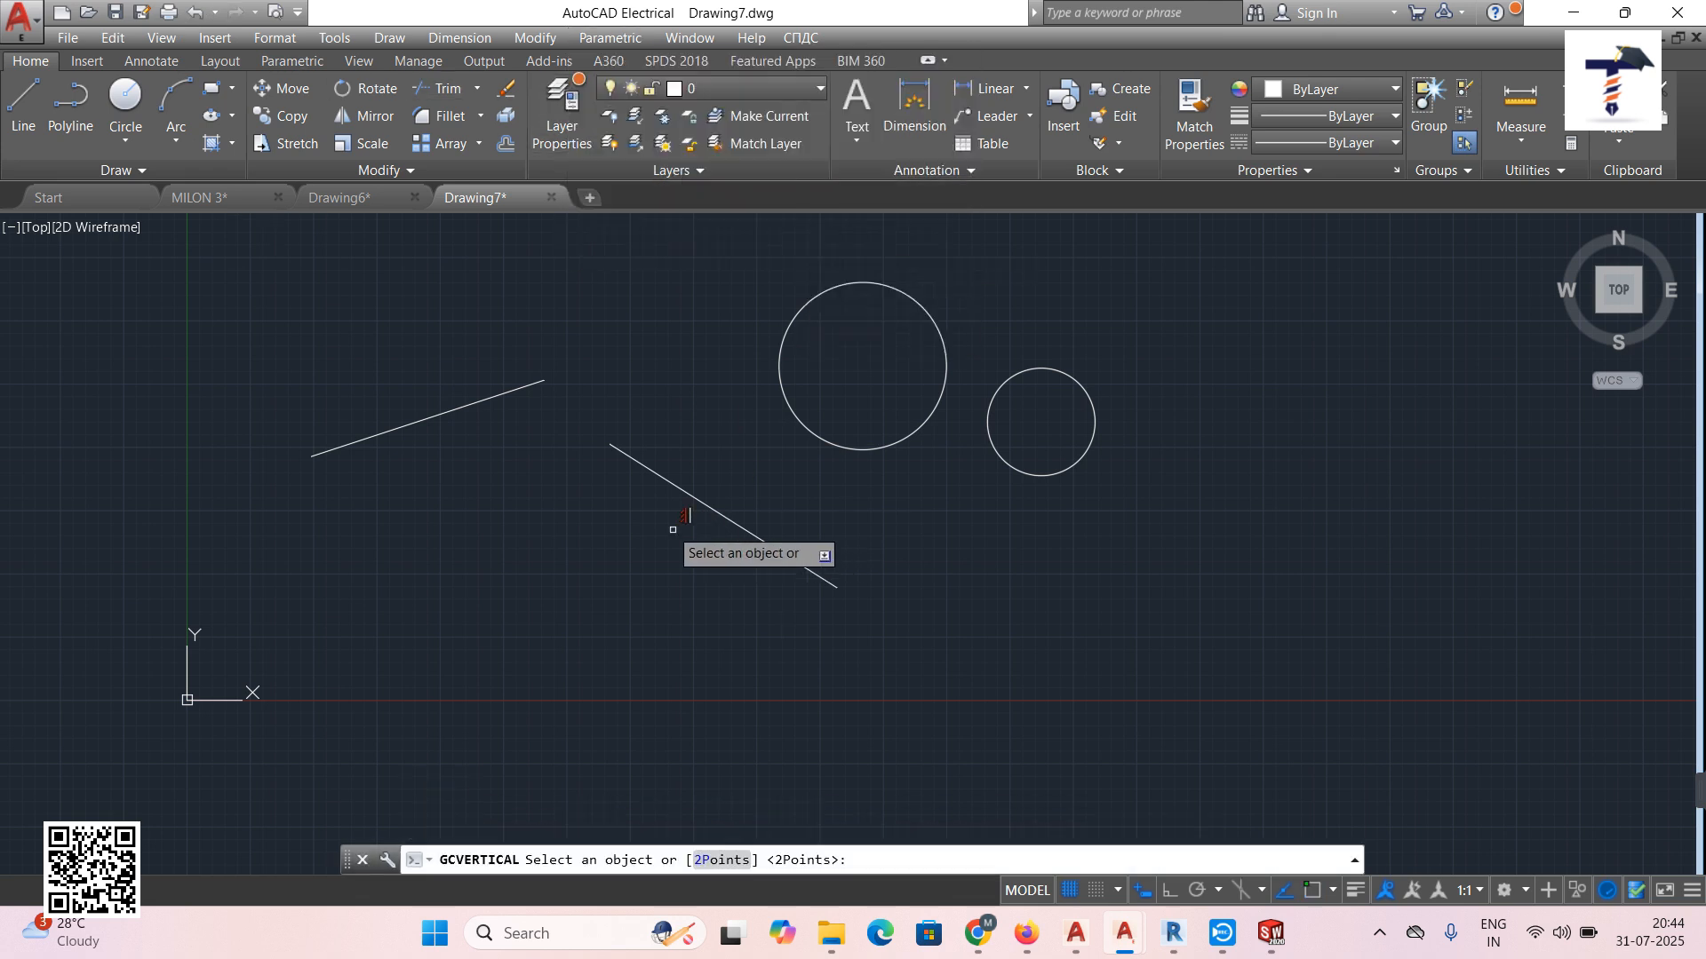
click(669, 485)
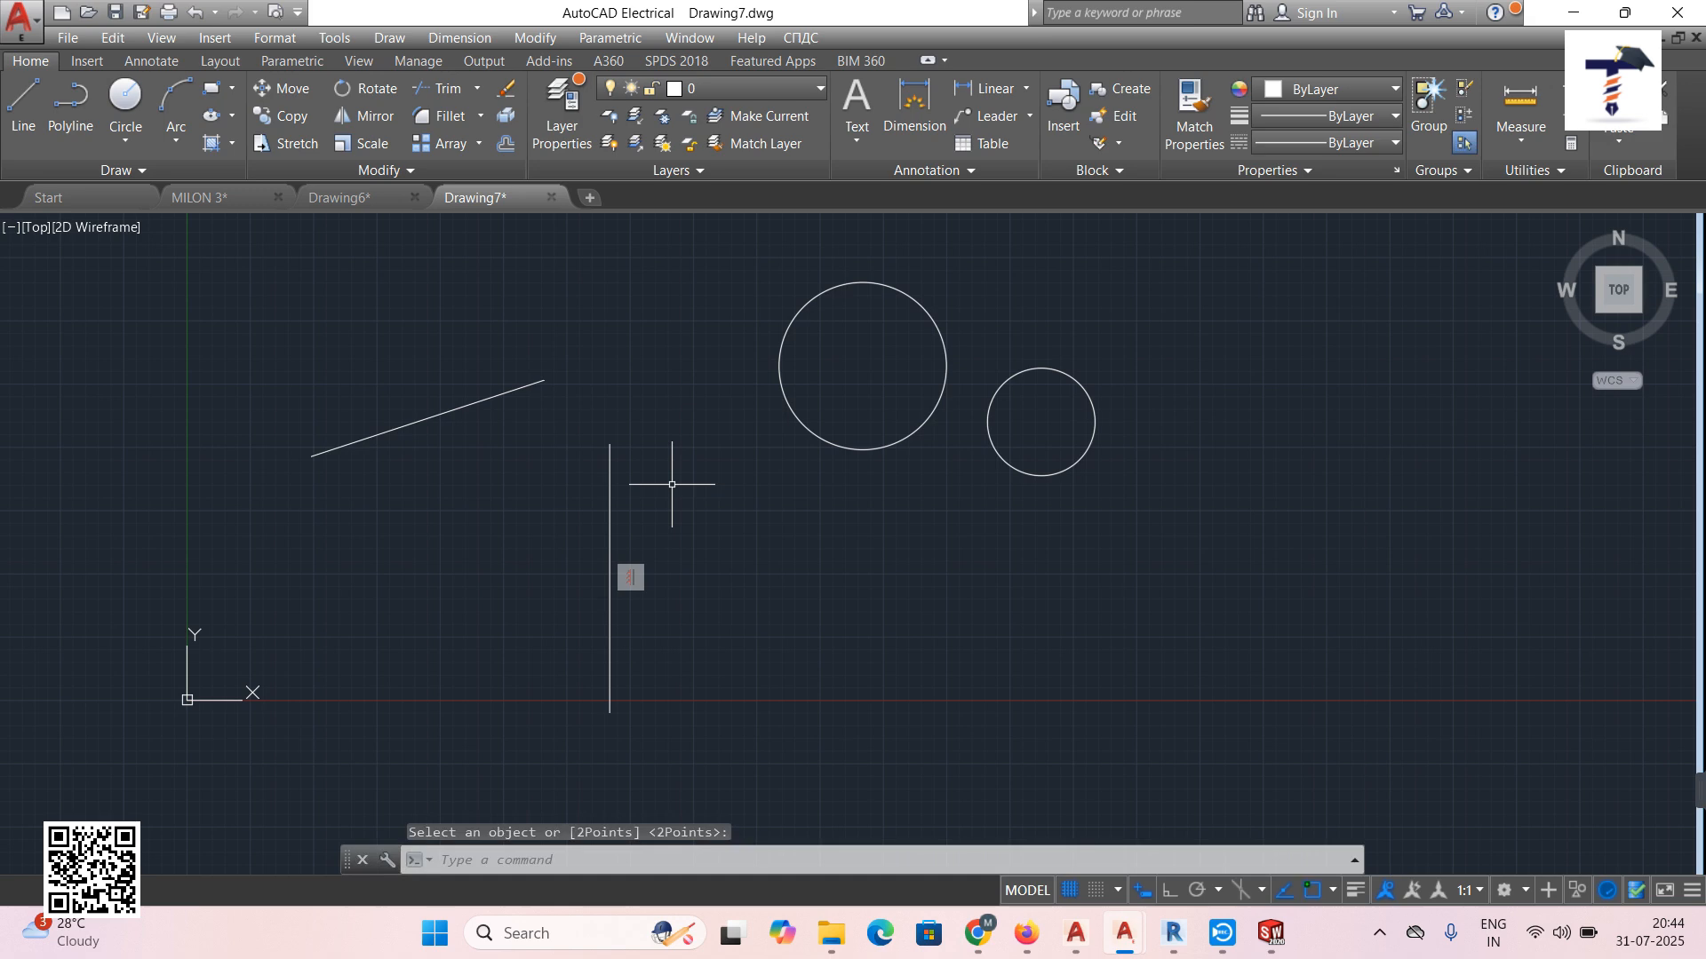
click(196, 14)
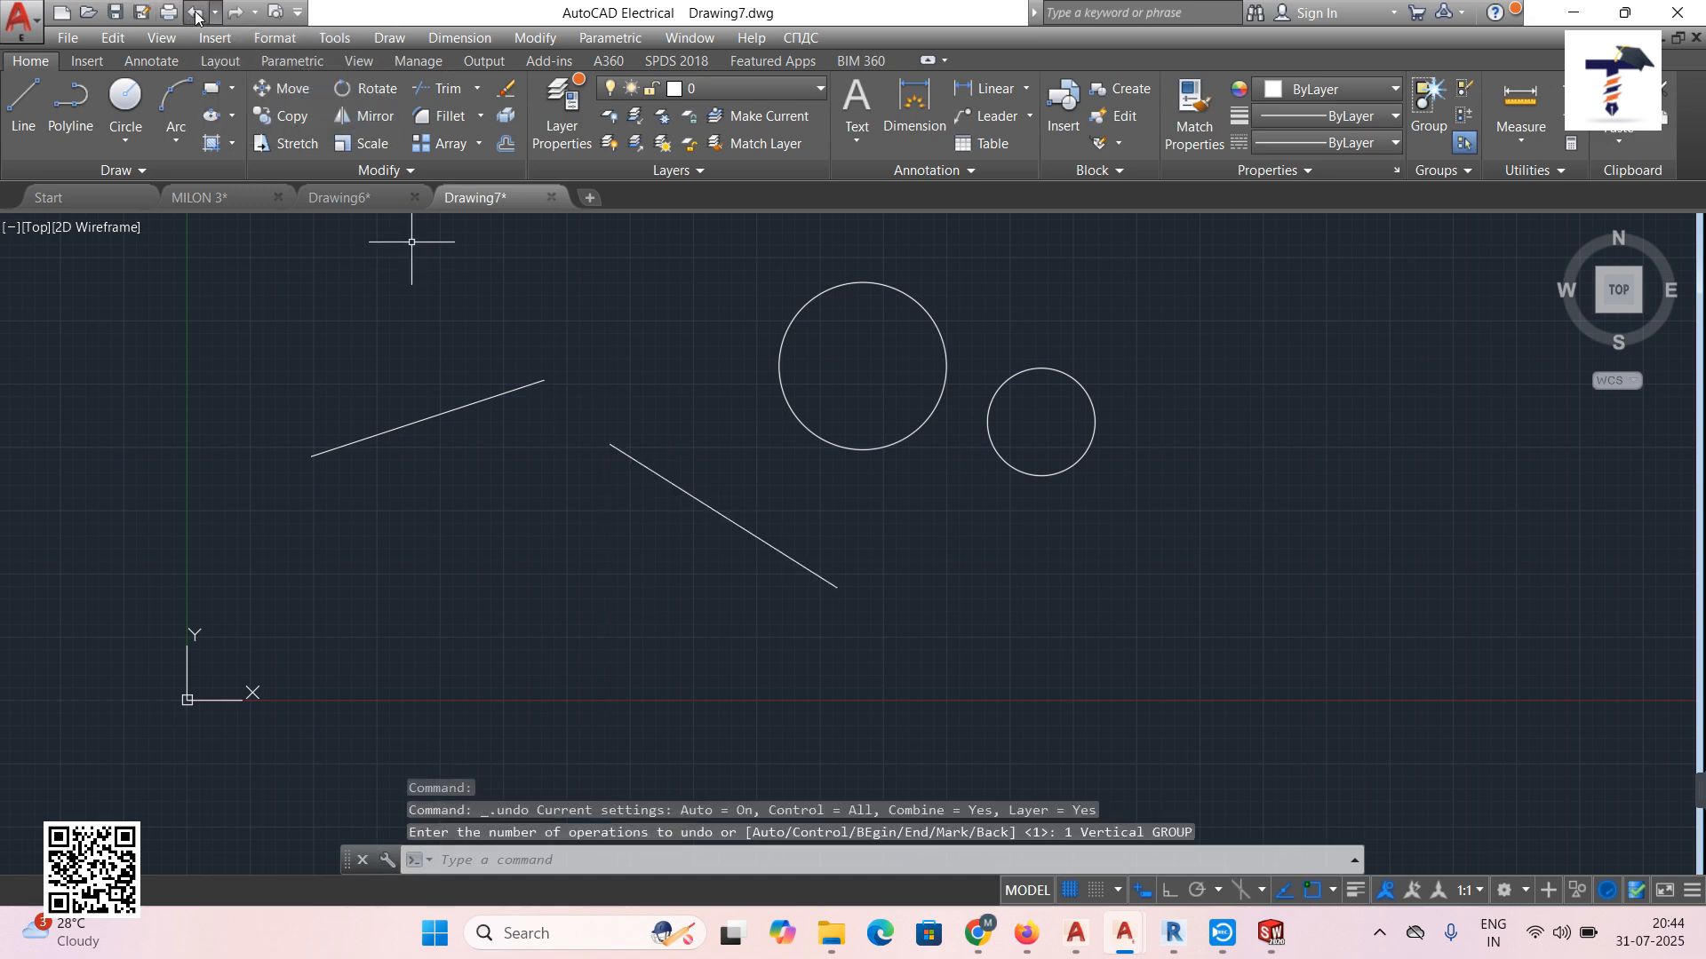
click(609, 38)
mouse_move(693, 63)
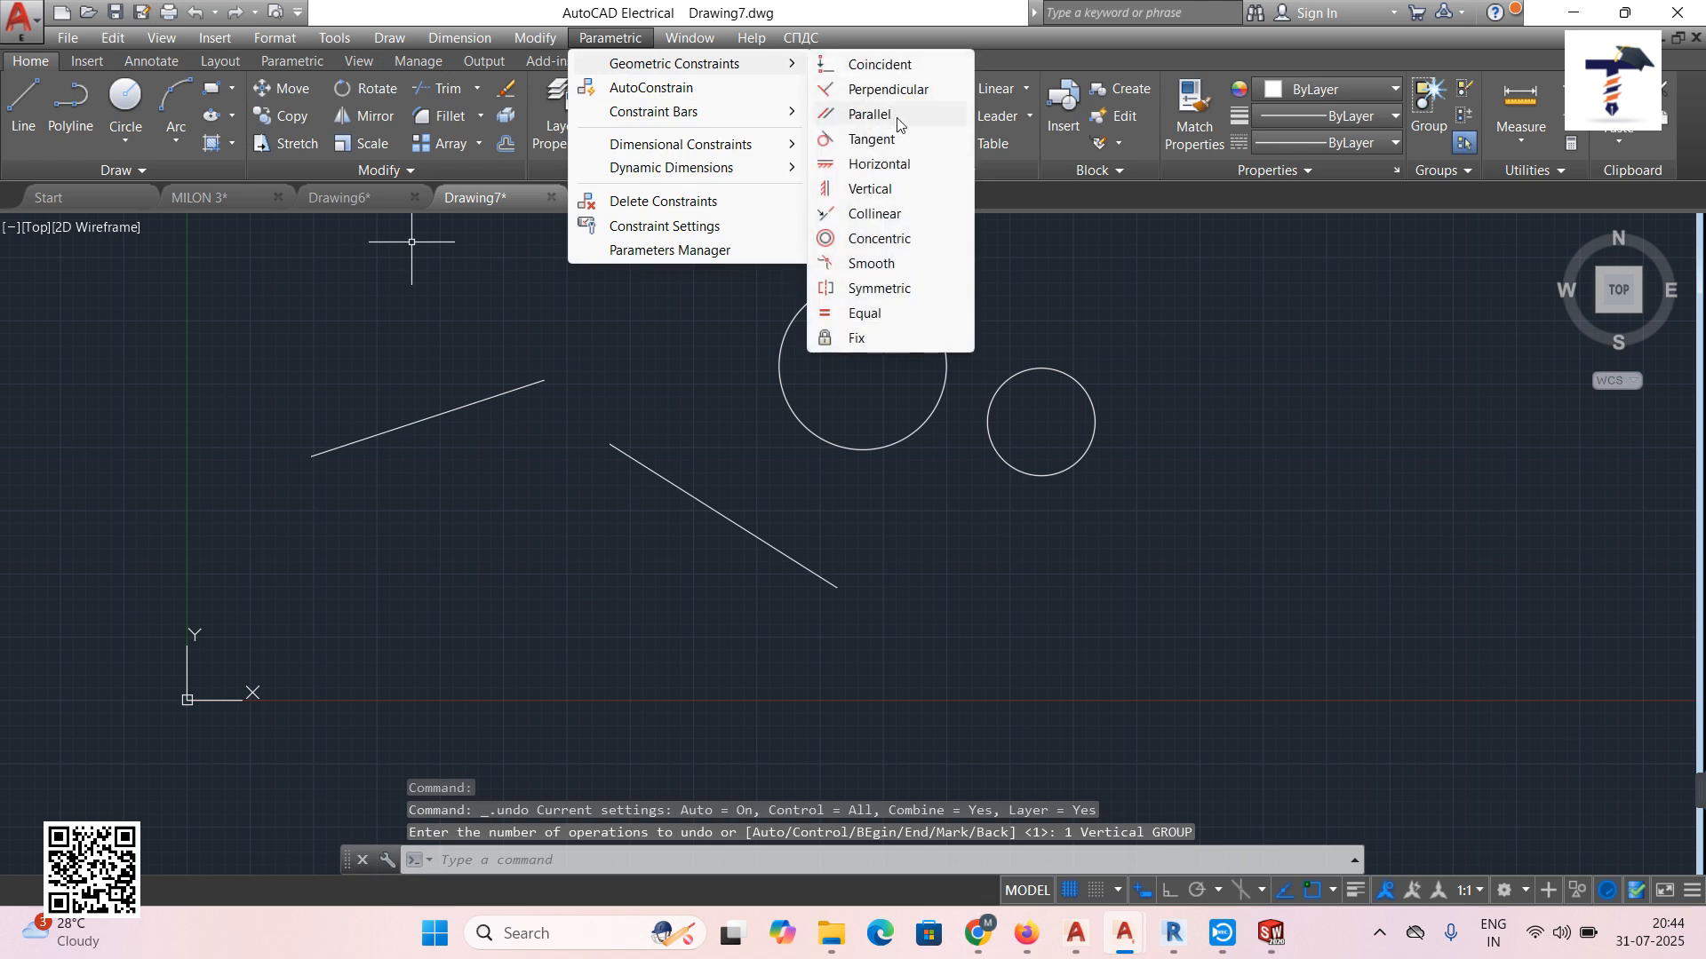
click(887, 213)
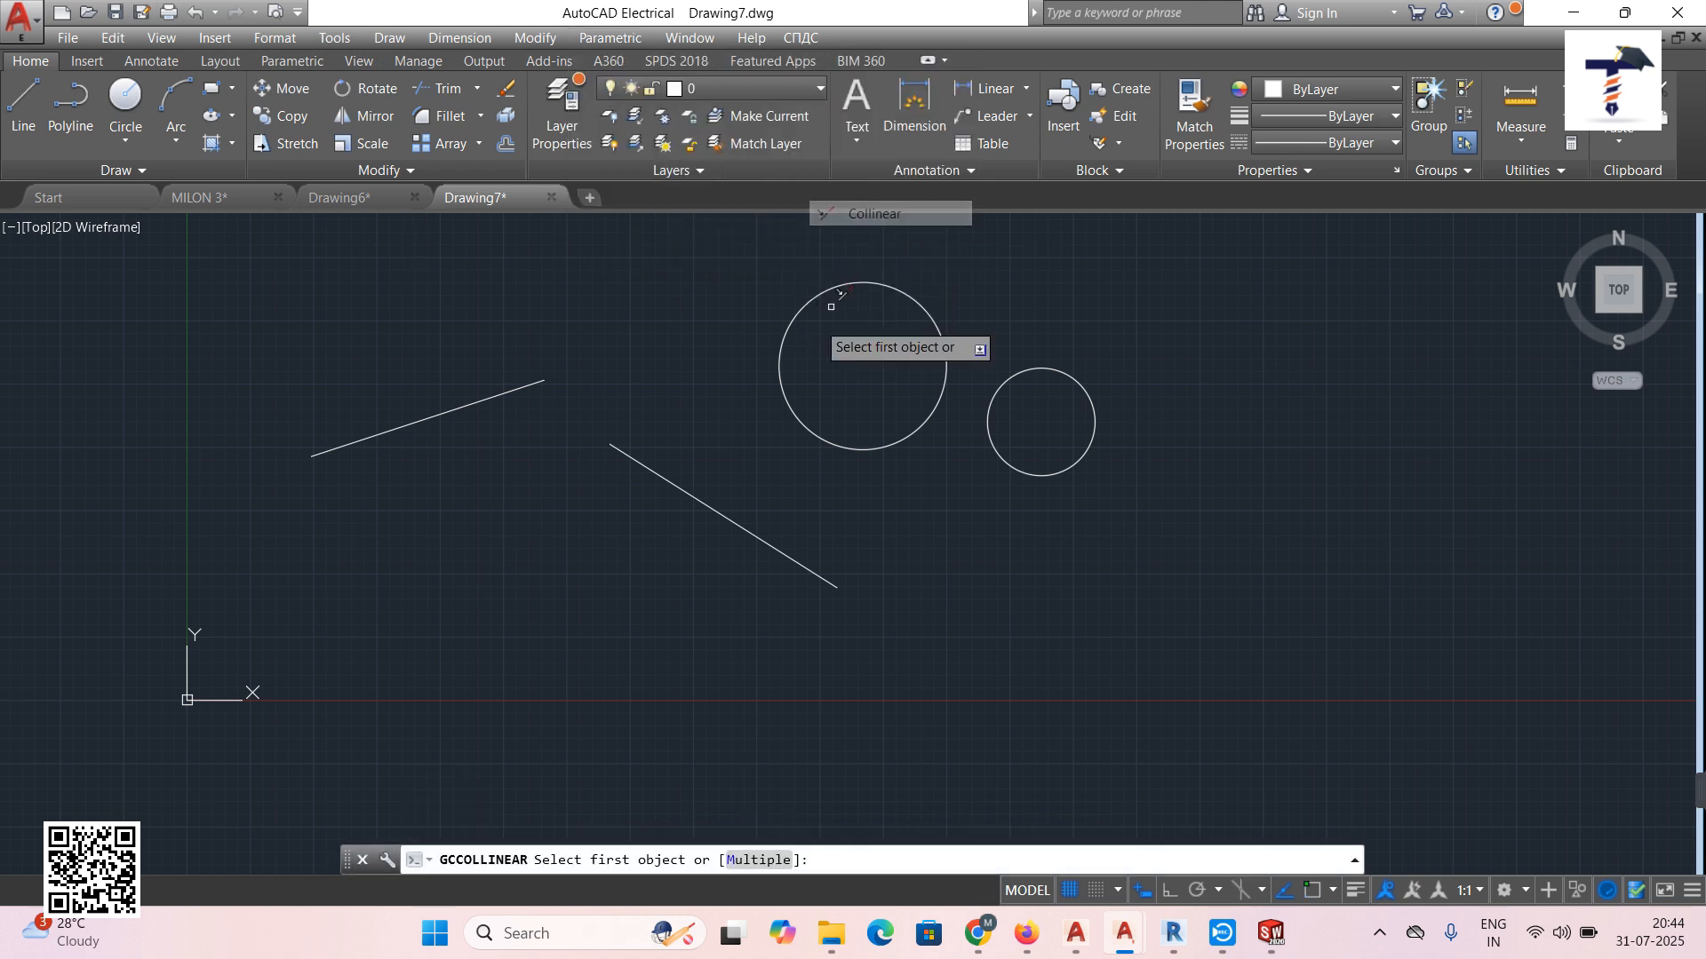
click(645, 471)
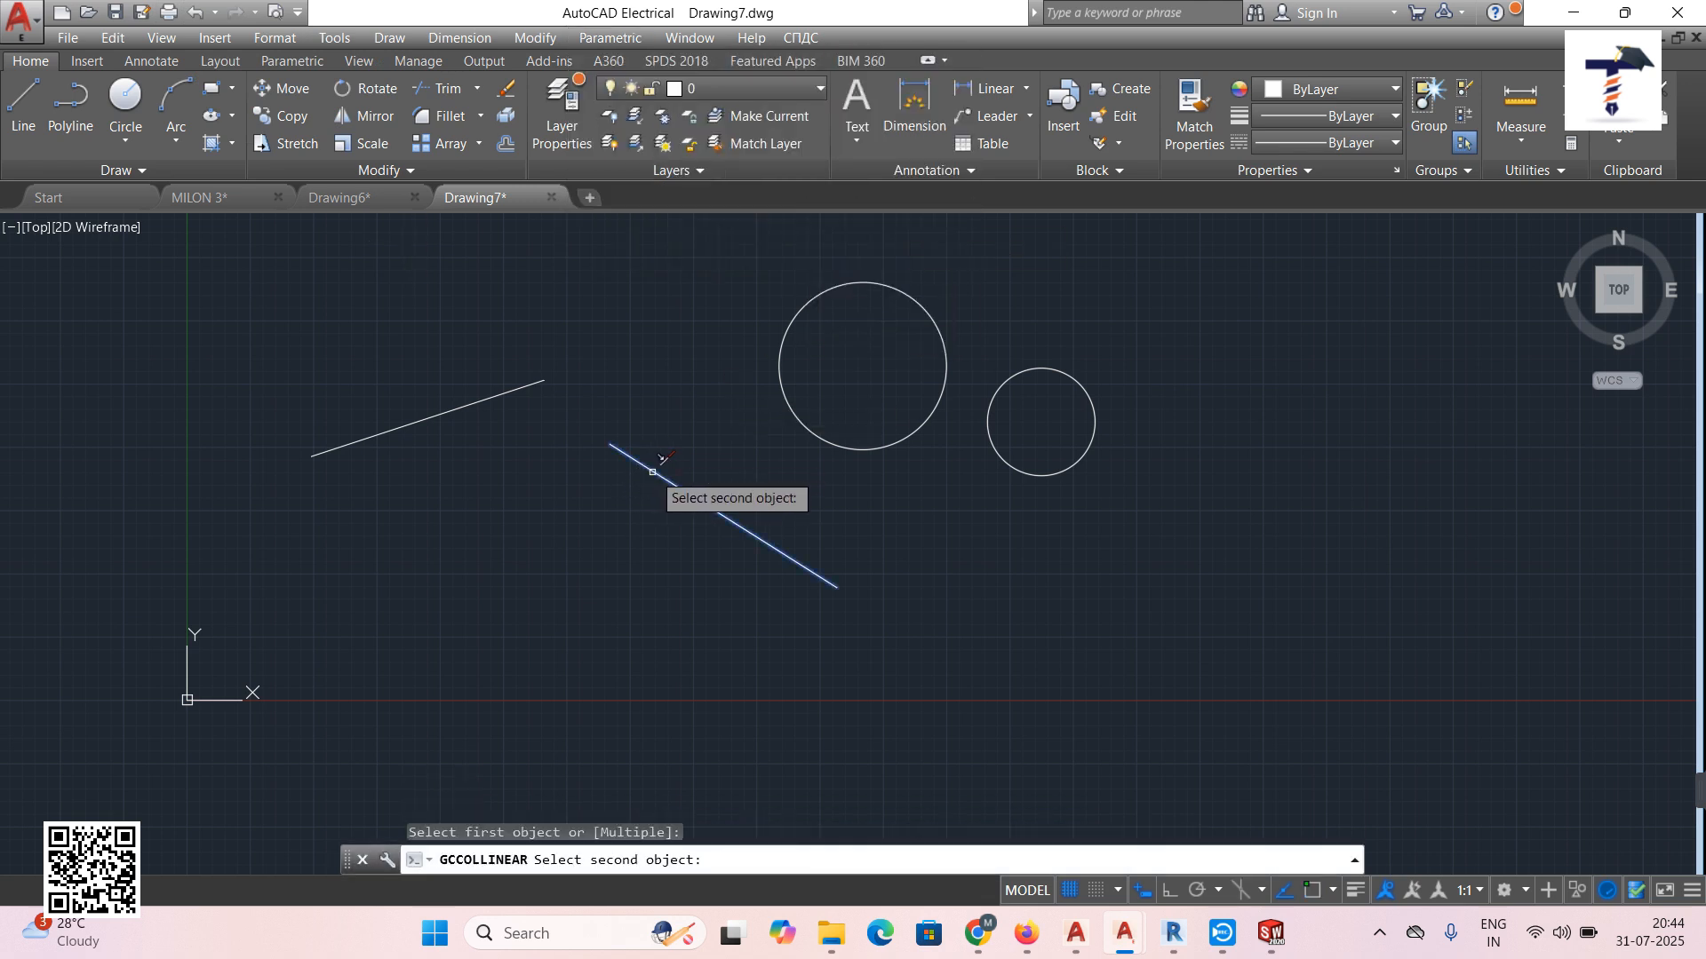
click(484, 402)
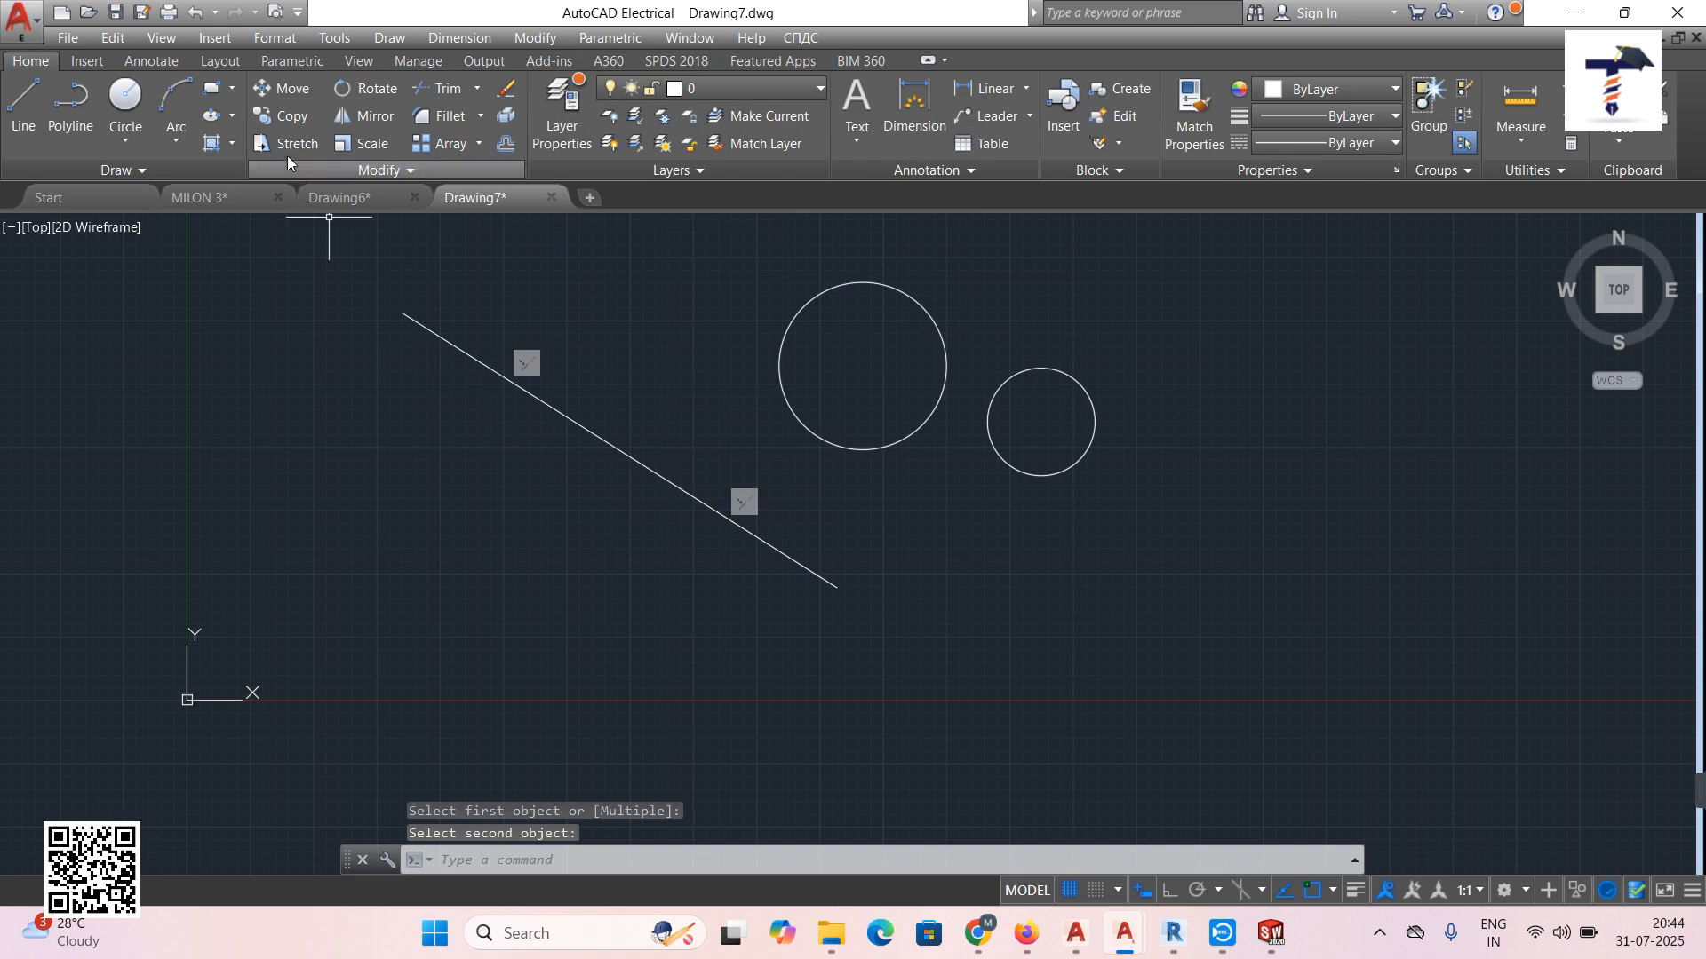
click(198, 14)
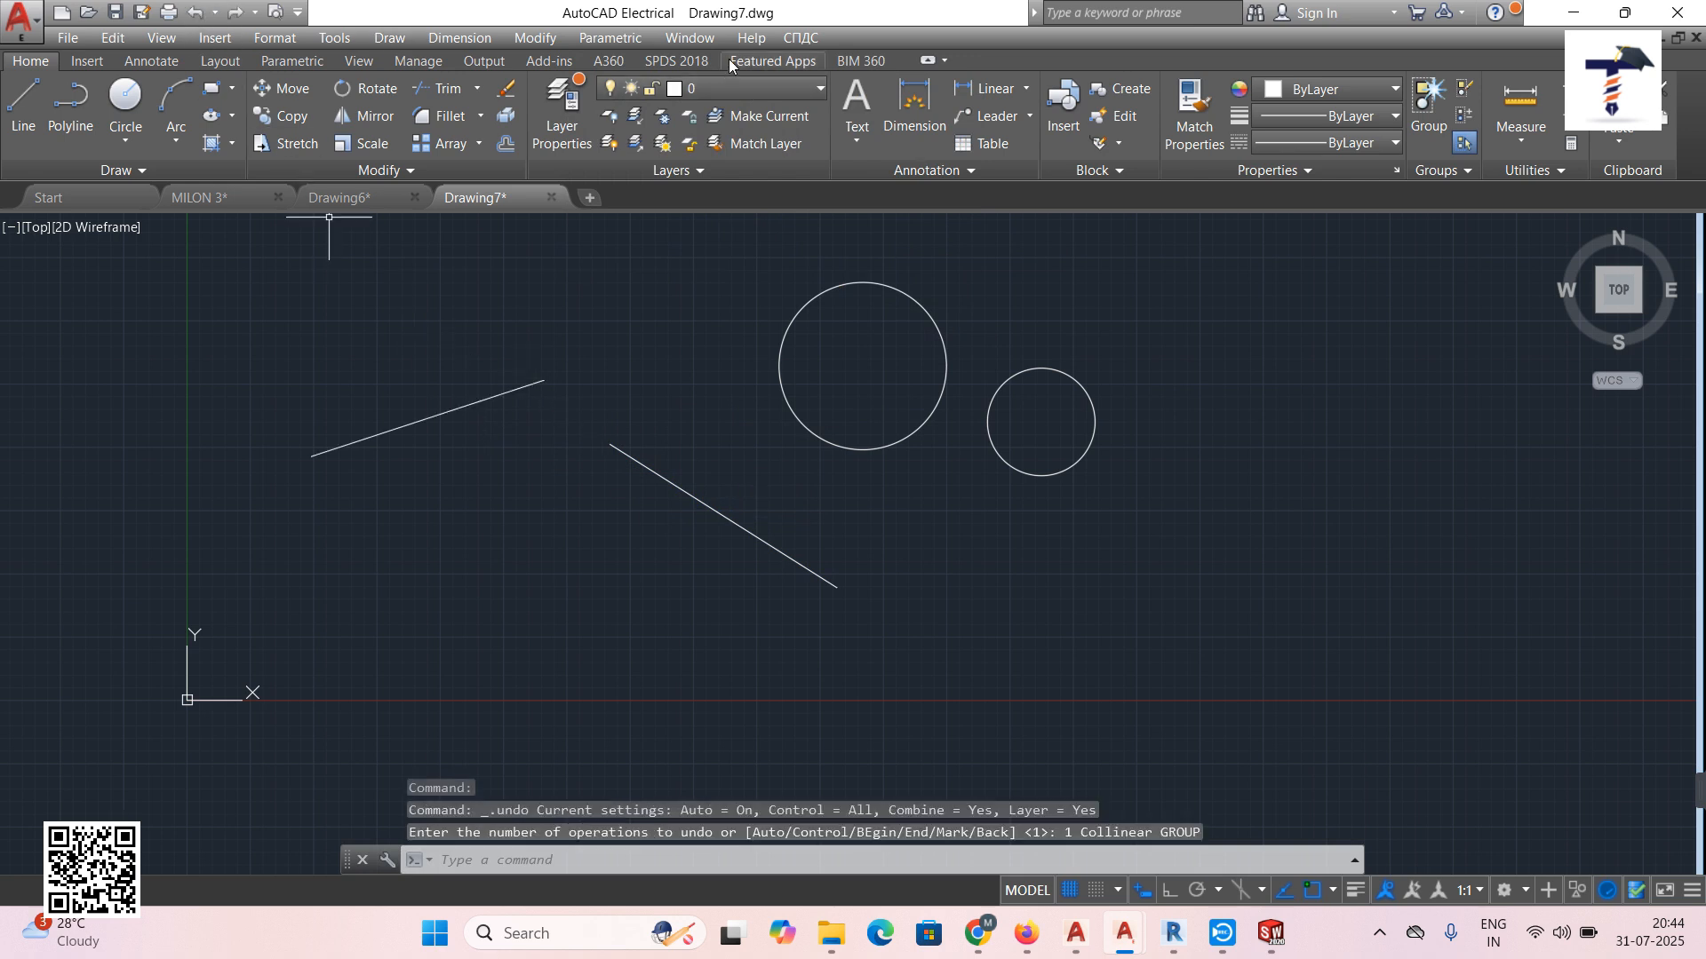
click(611, 37)
mouse_move(639, 66)
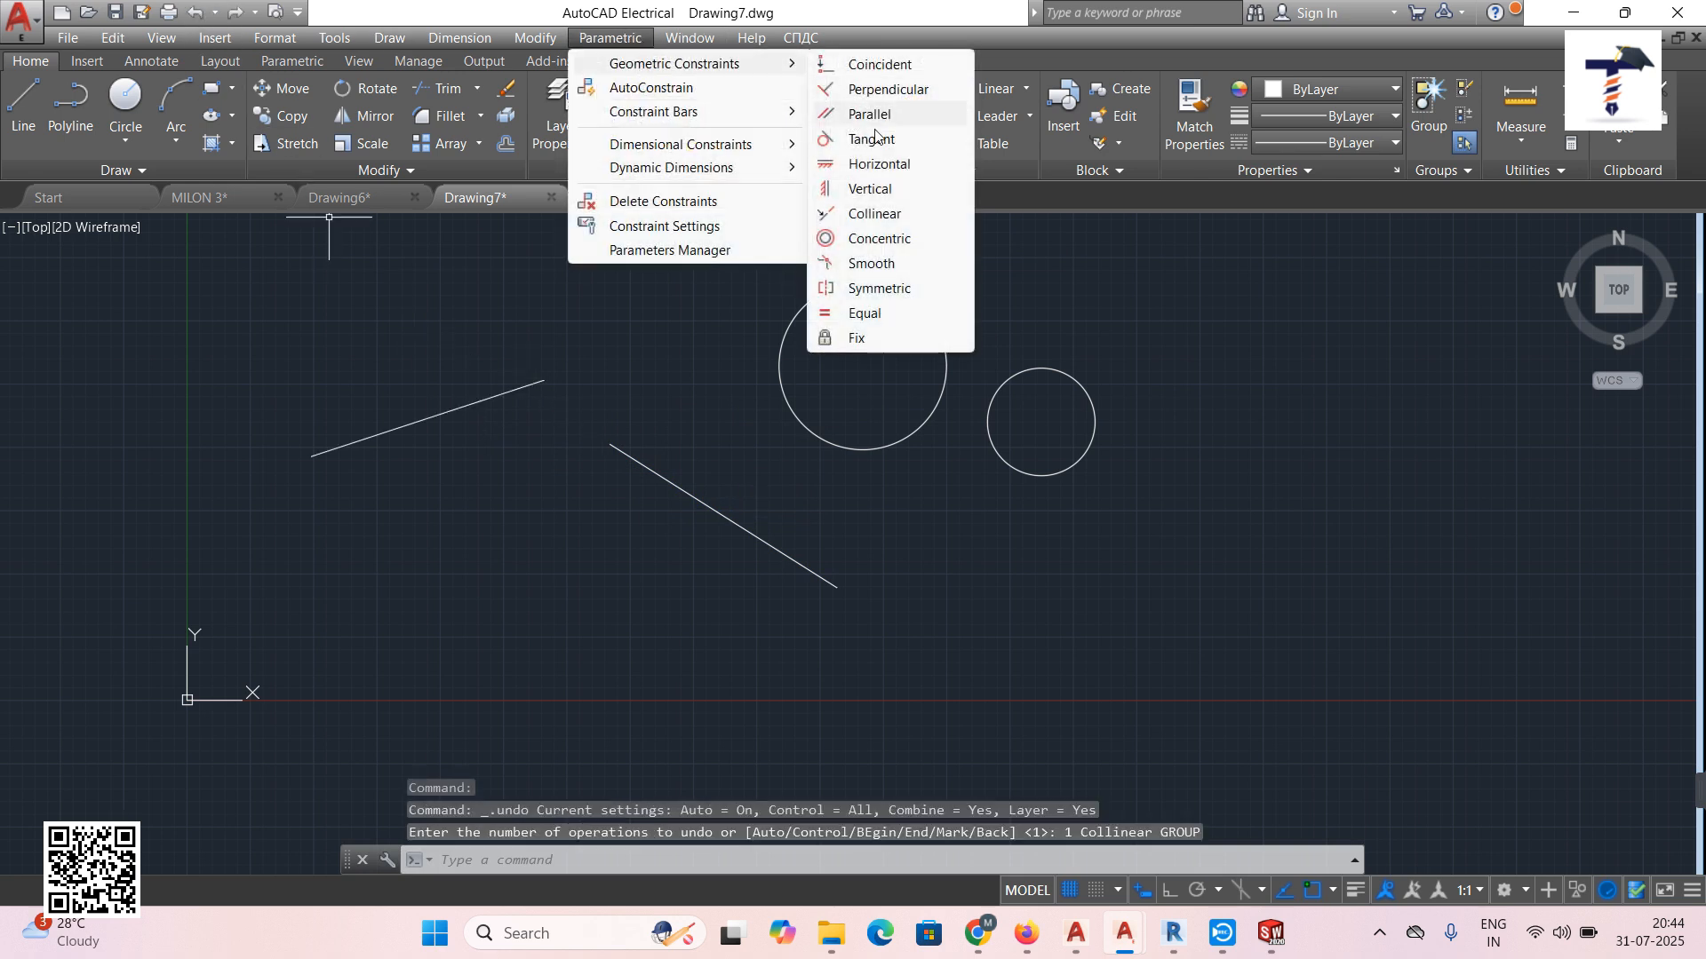
click(883, 240)
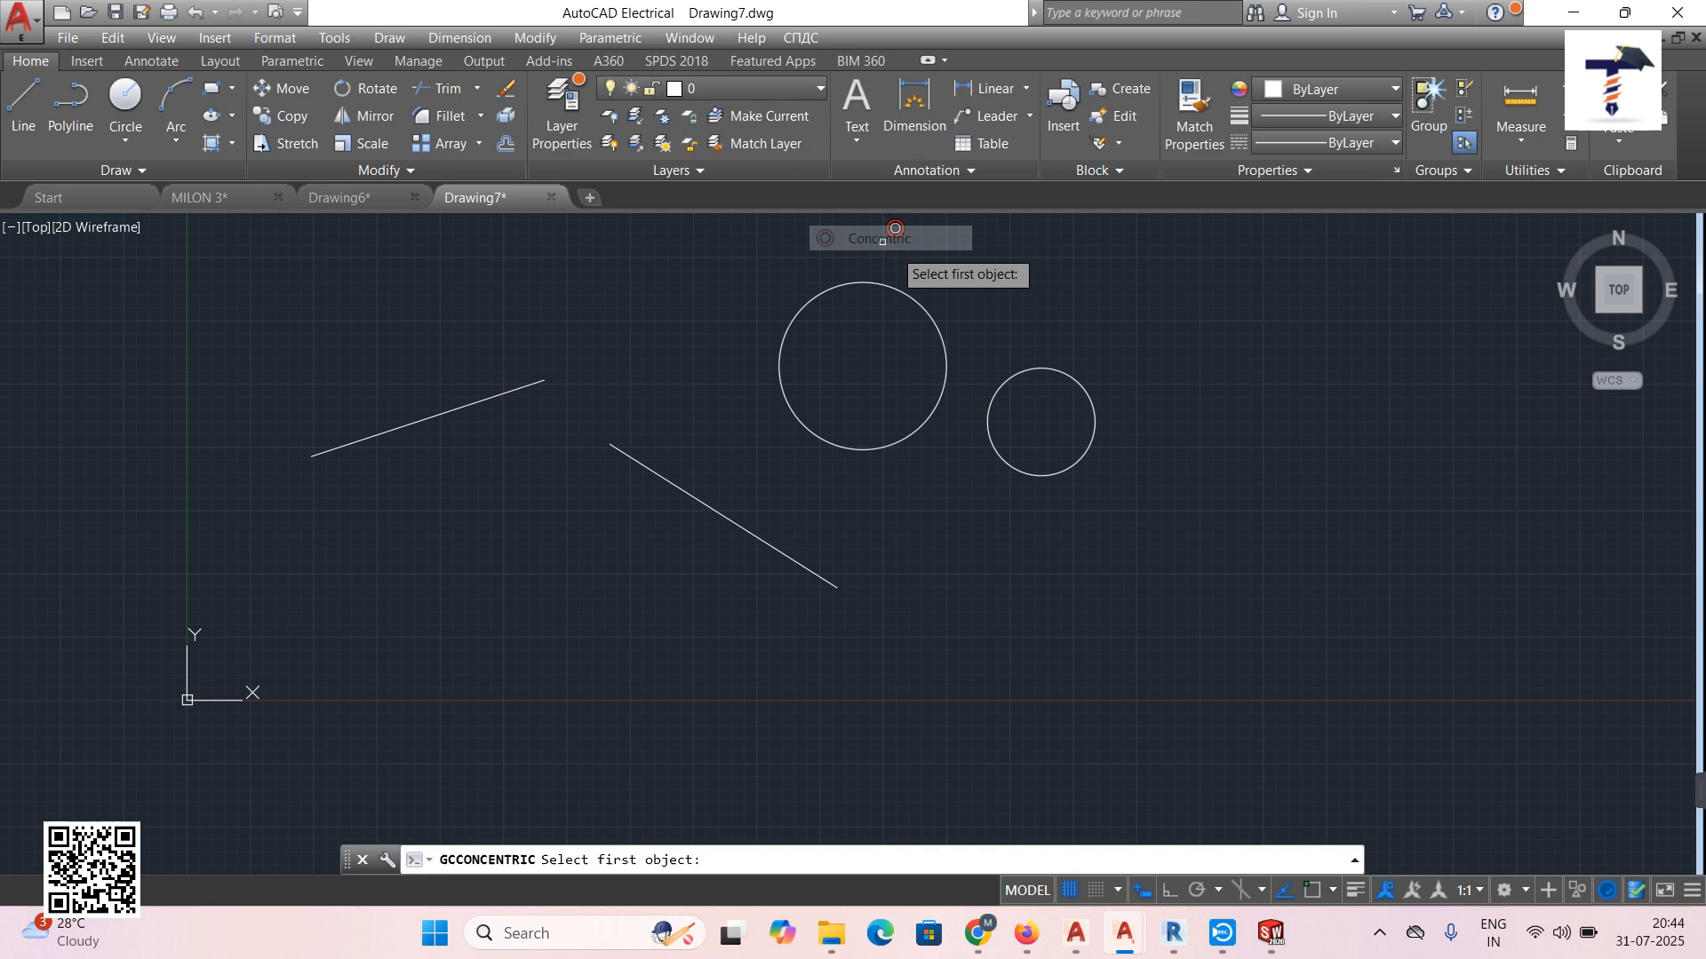
click(910, 297)
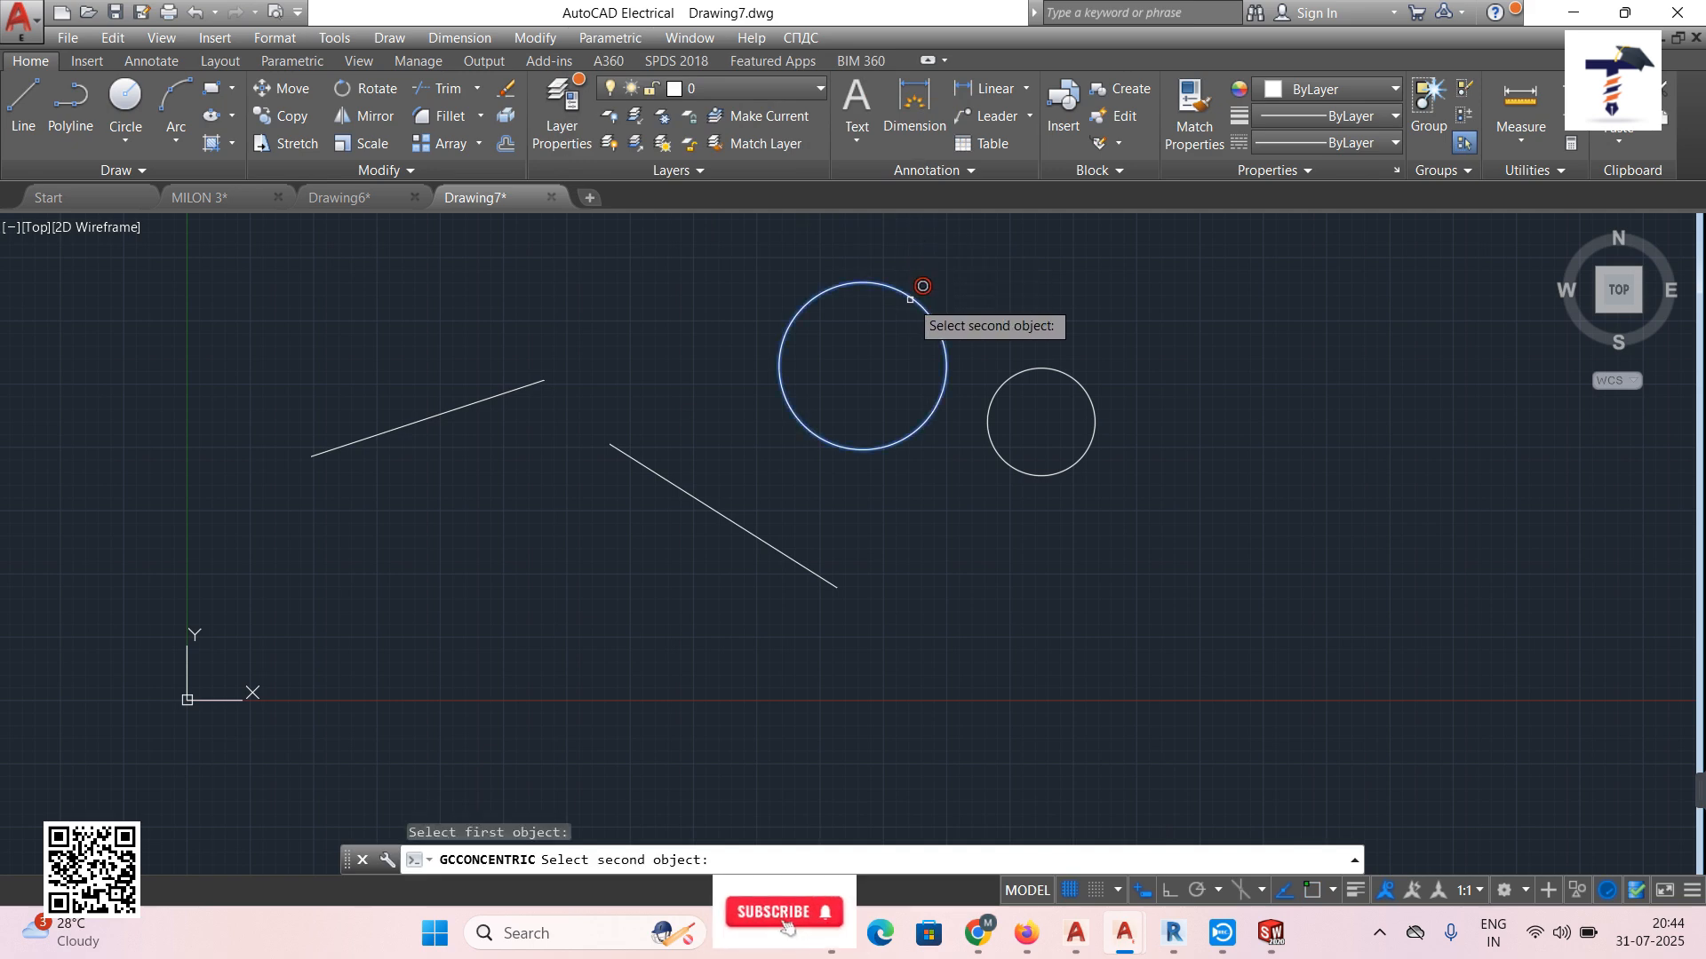
click(1035, 369)
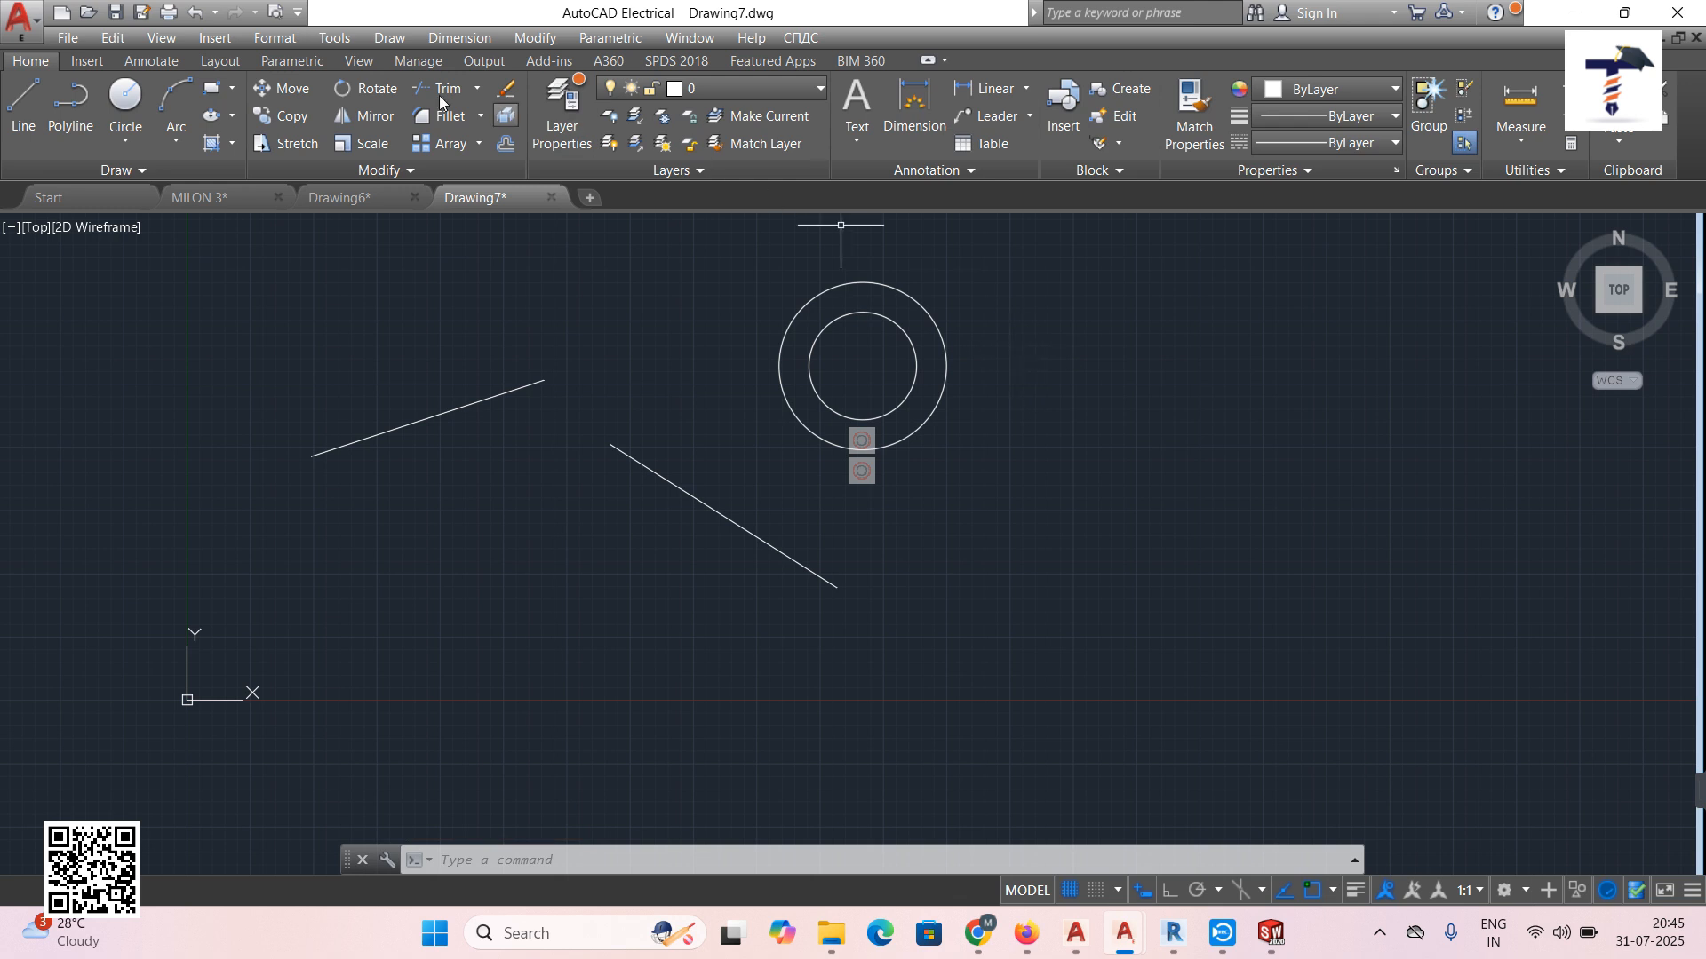
click(197, 14)
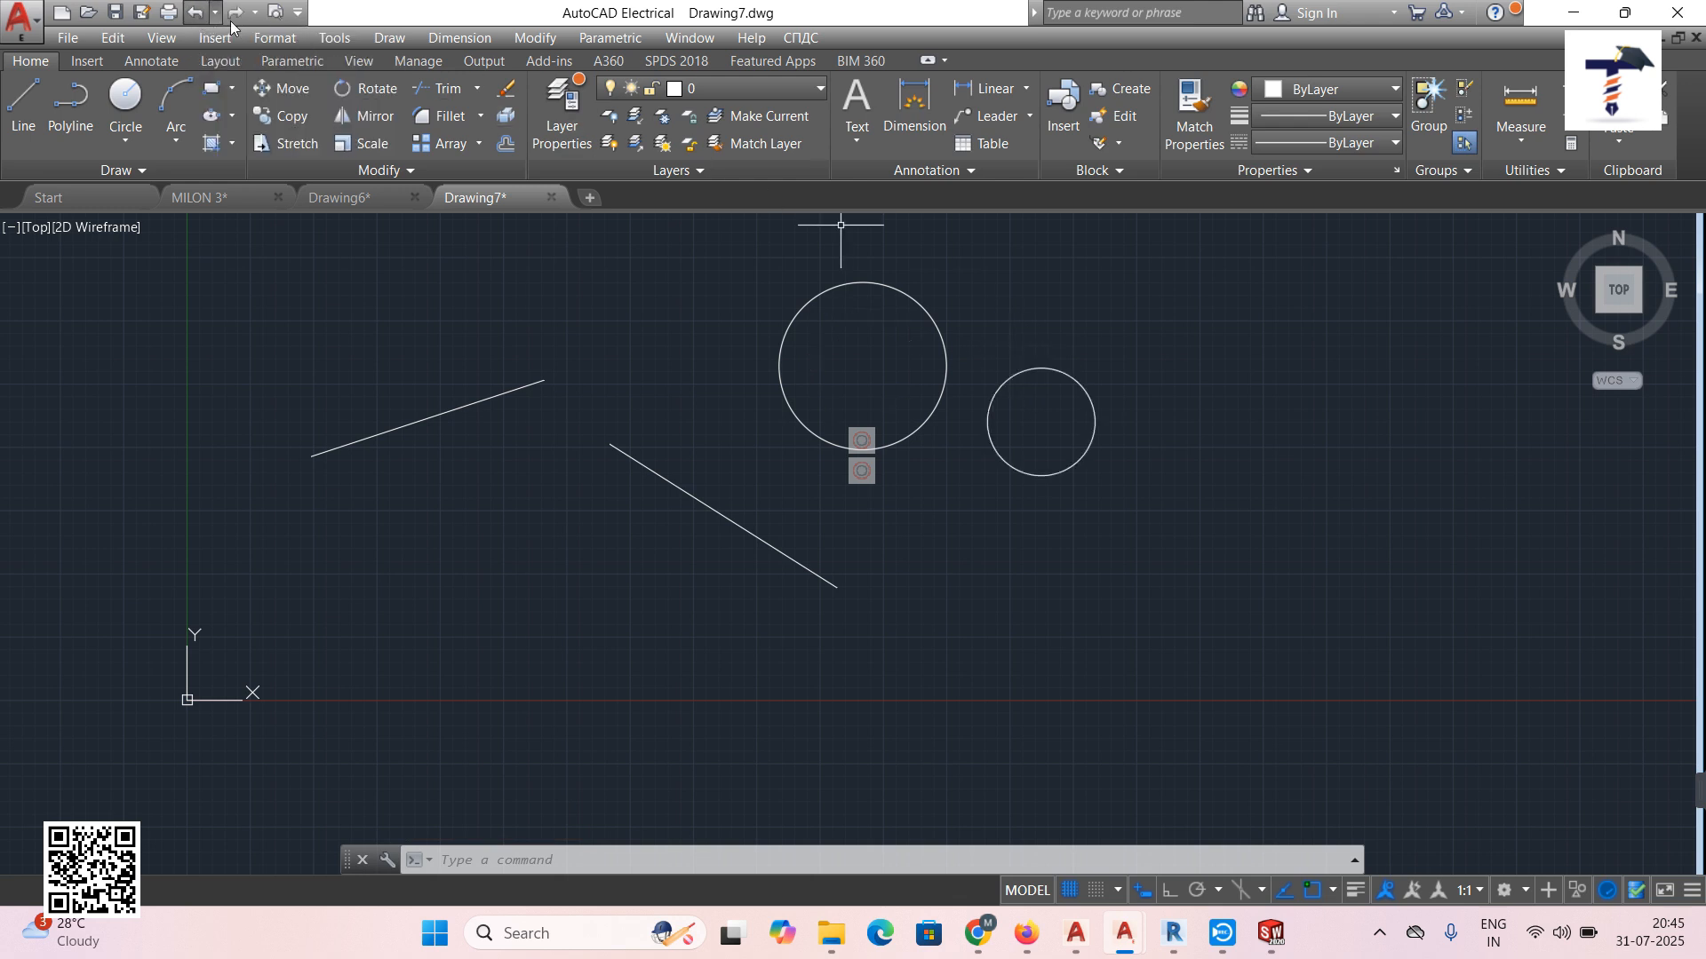
click(613, 40)
Draw a spline through six fit points from lower left up toward the large circle.
mouse_move(675, 64)
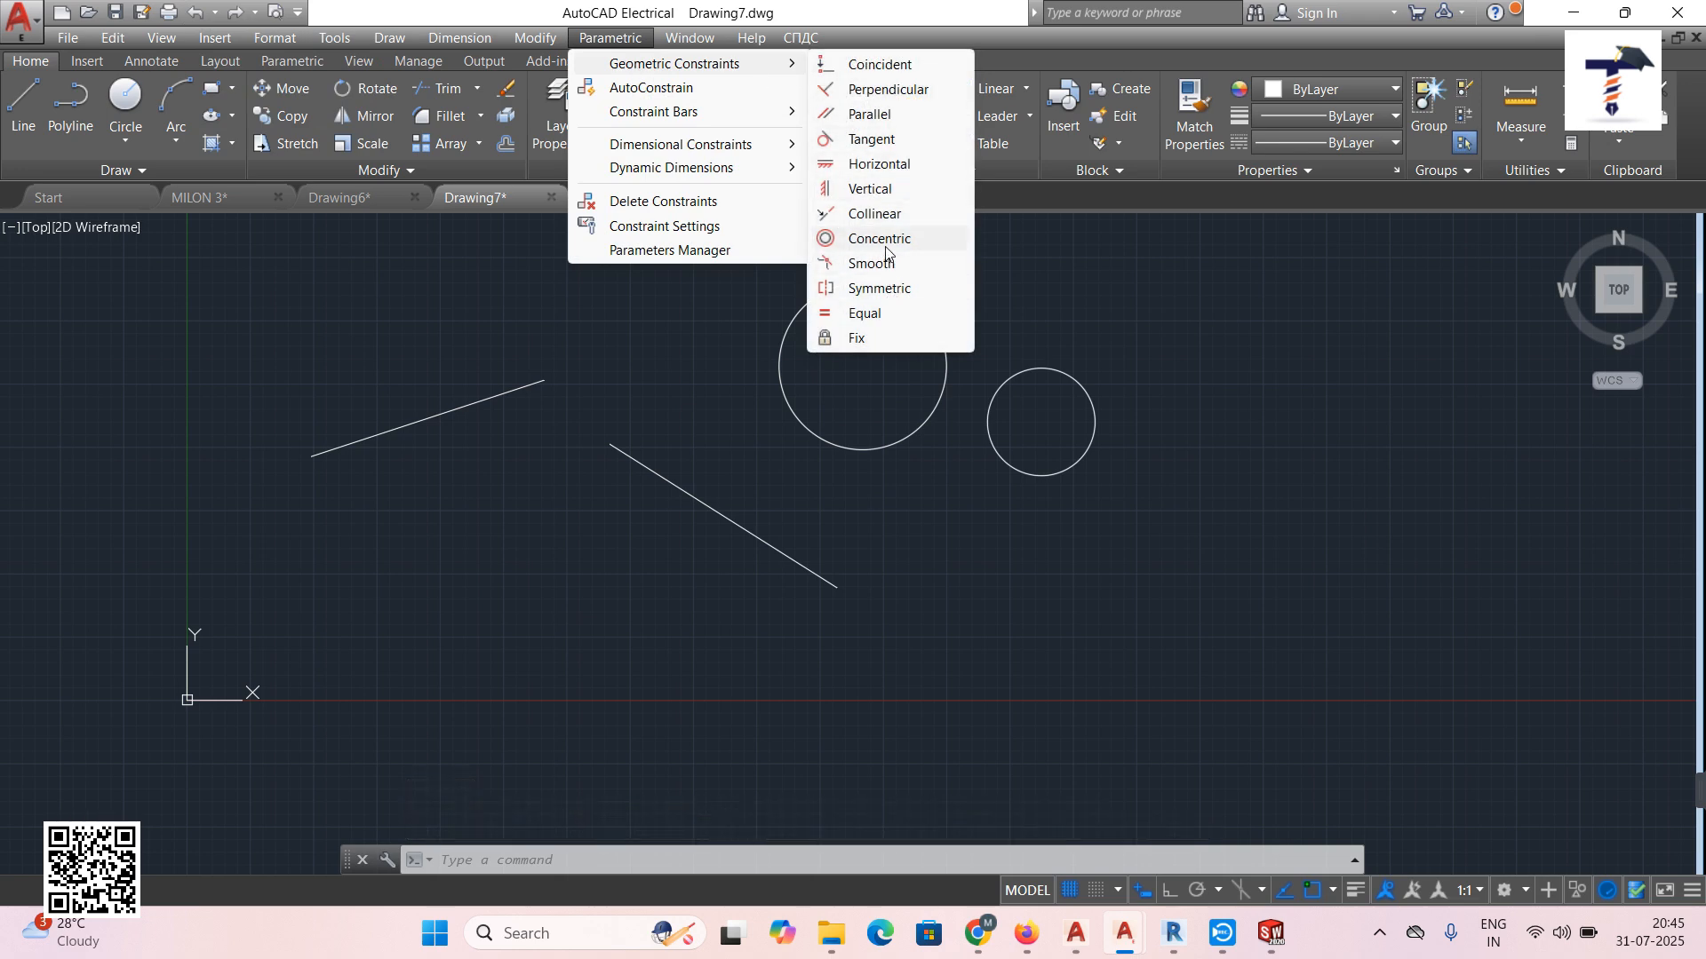
mouse_move(389, 37)
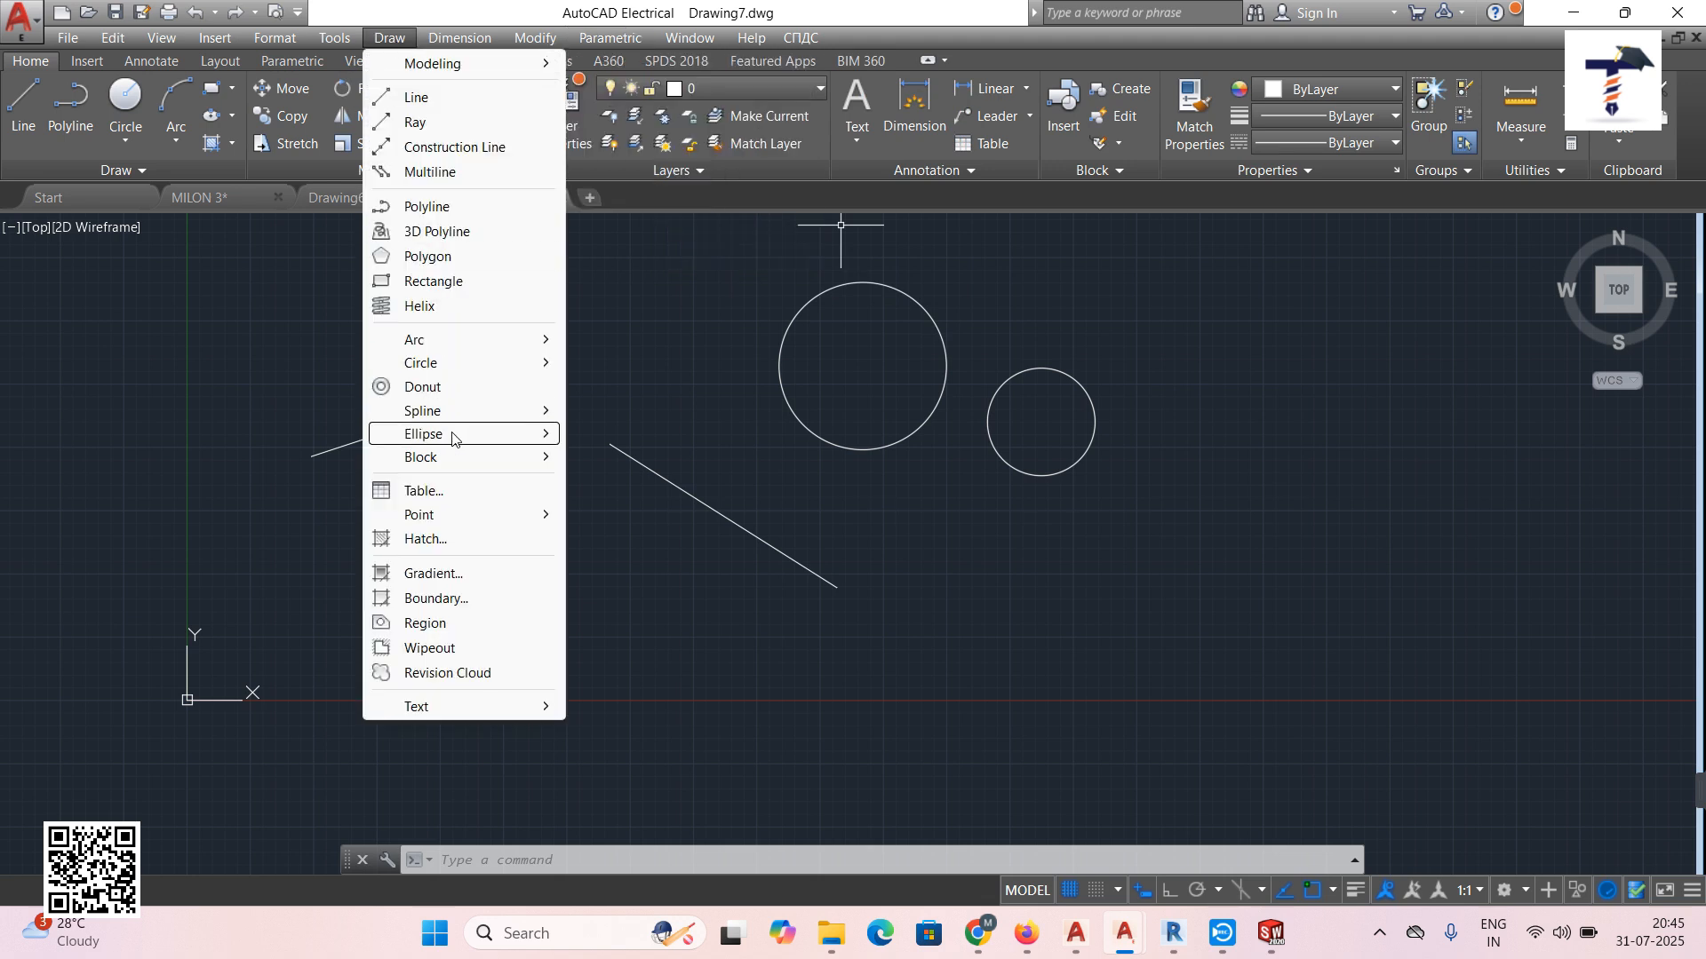
mouse_move(452, 437)
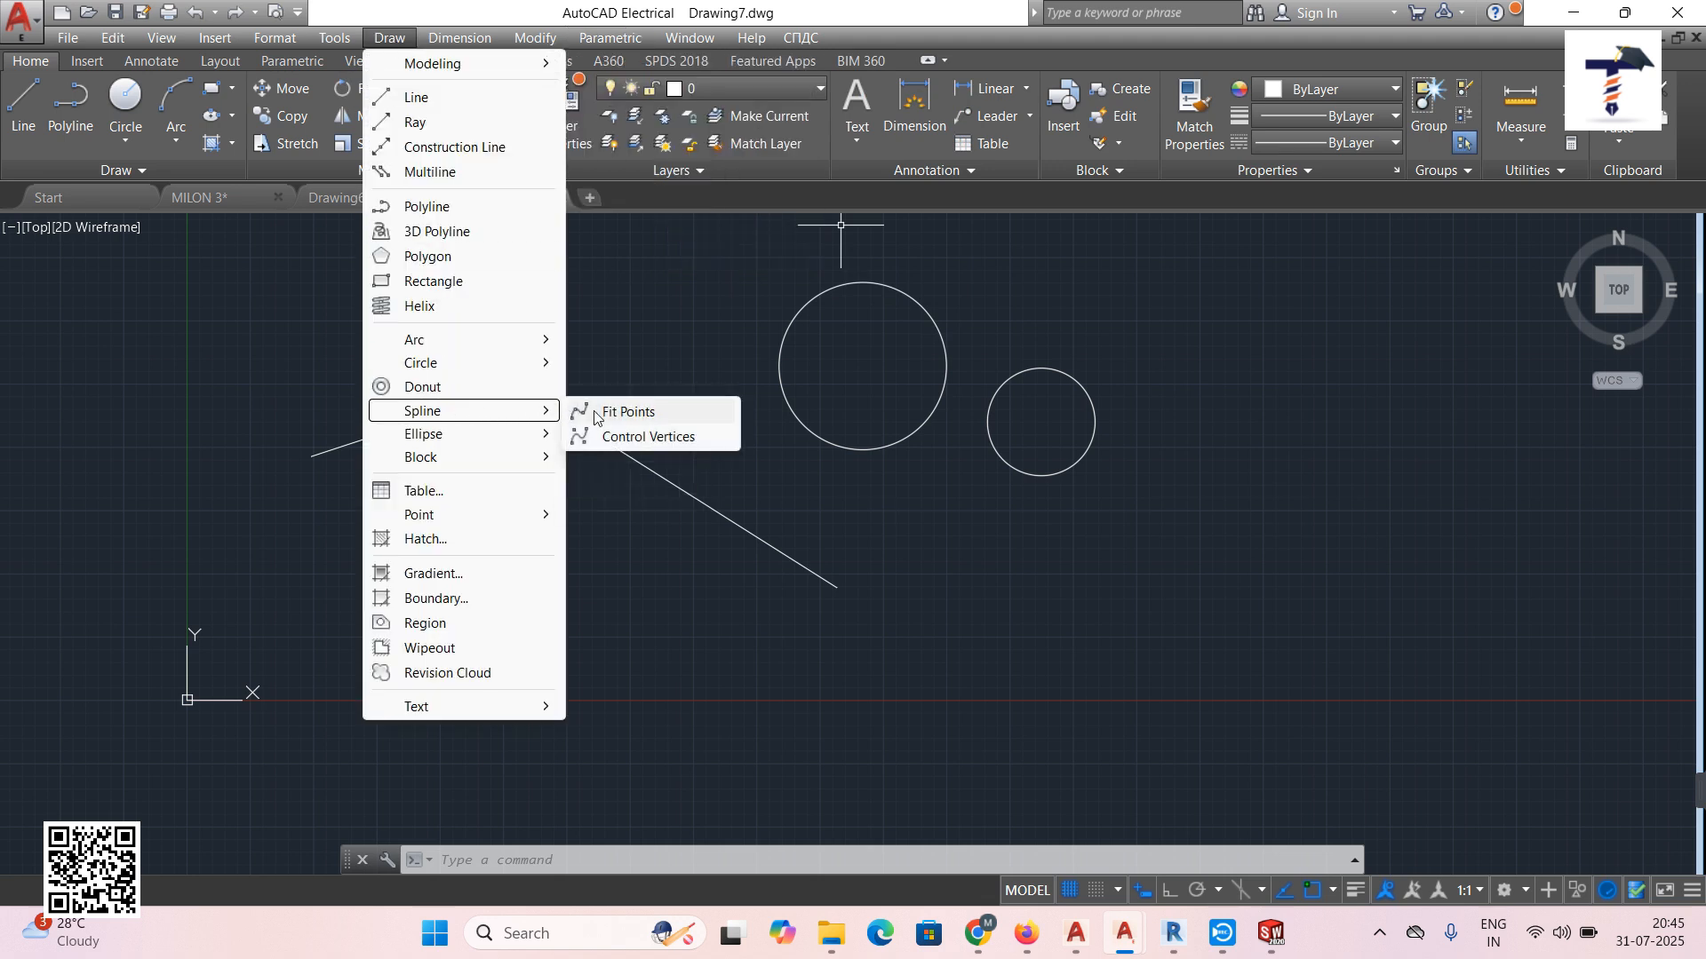
click(606, 411)
click(292, 621)
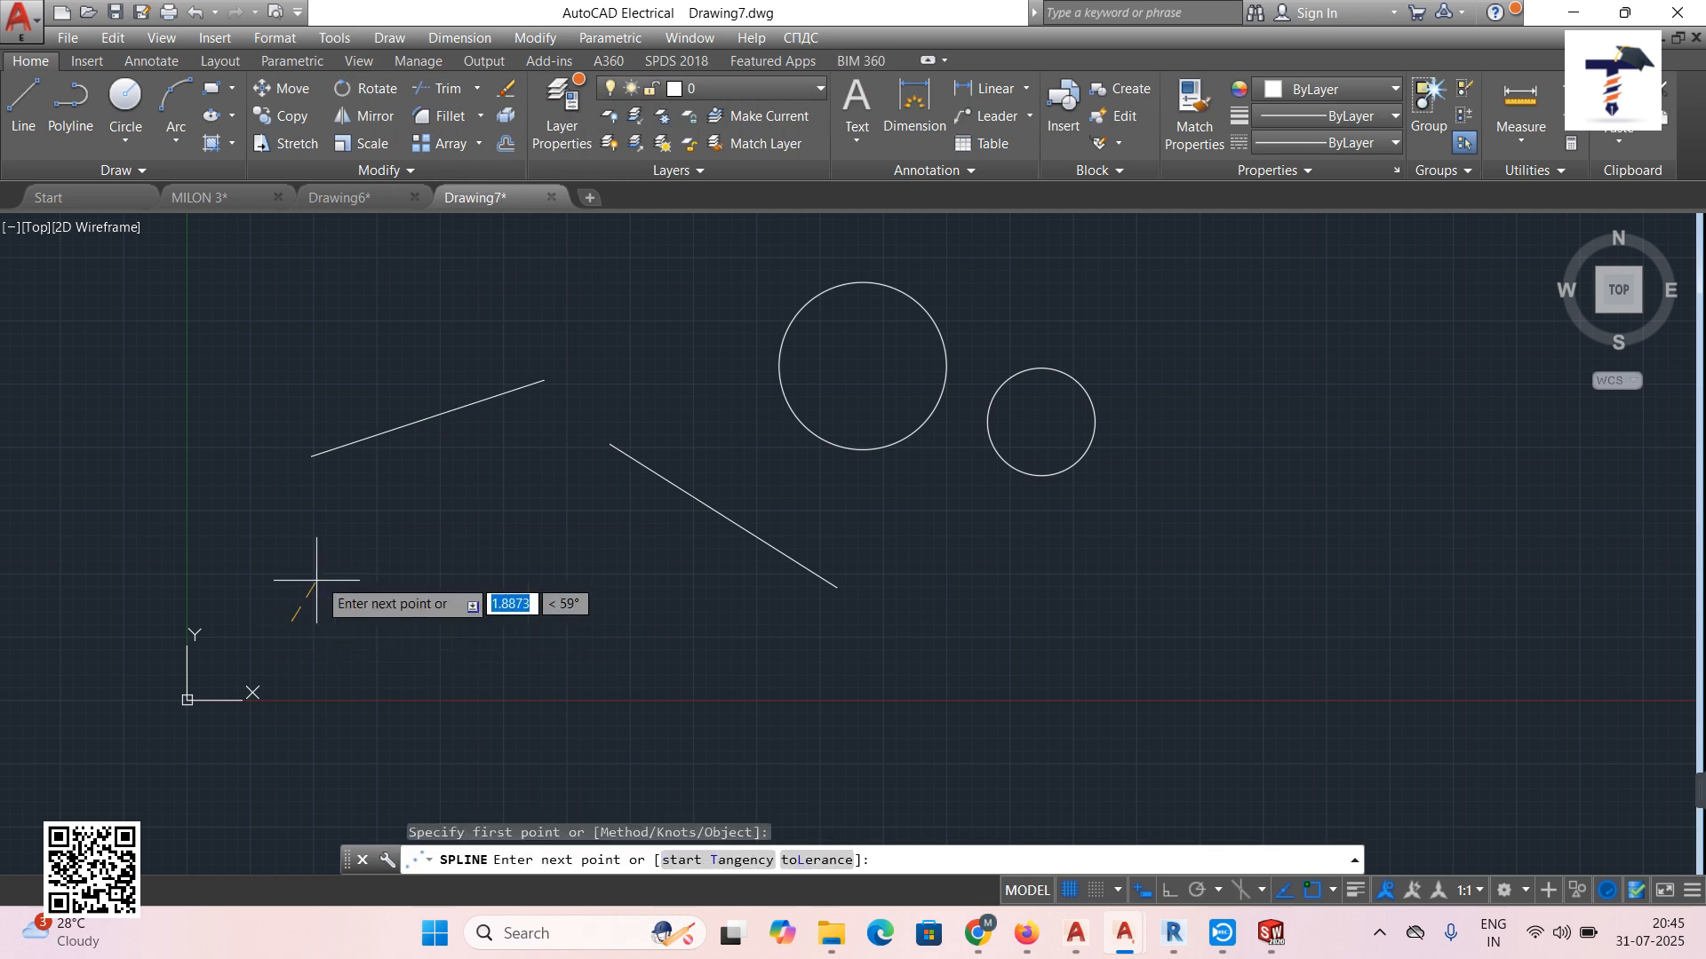
click(400, 512)
click(488, 456)
click(610, 409)
click(679, 356)
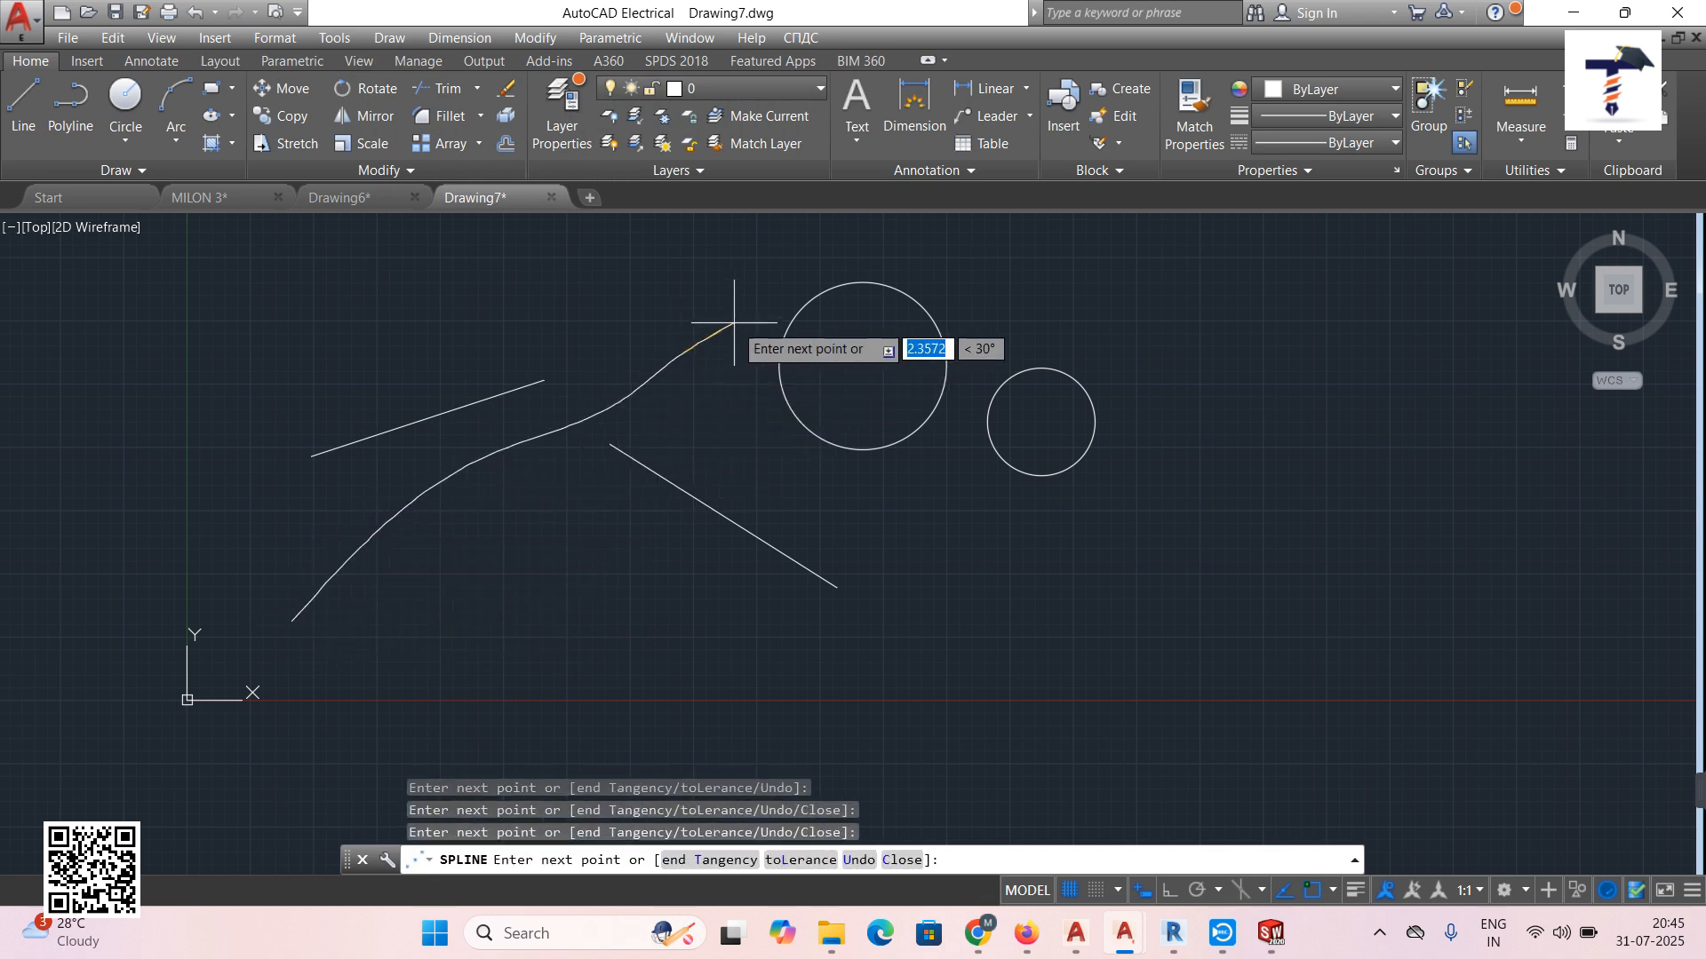
click(734, 323)
right_click(734, 323)
click(763, 338)
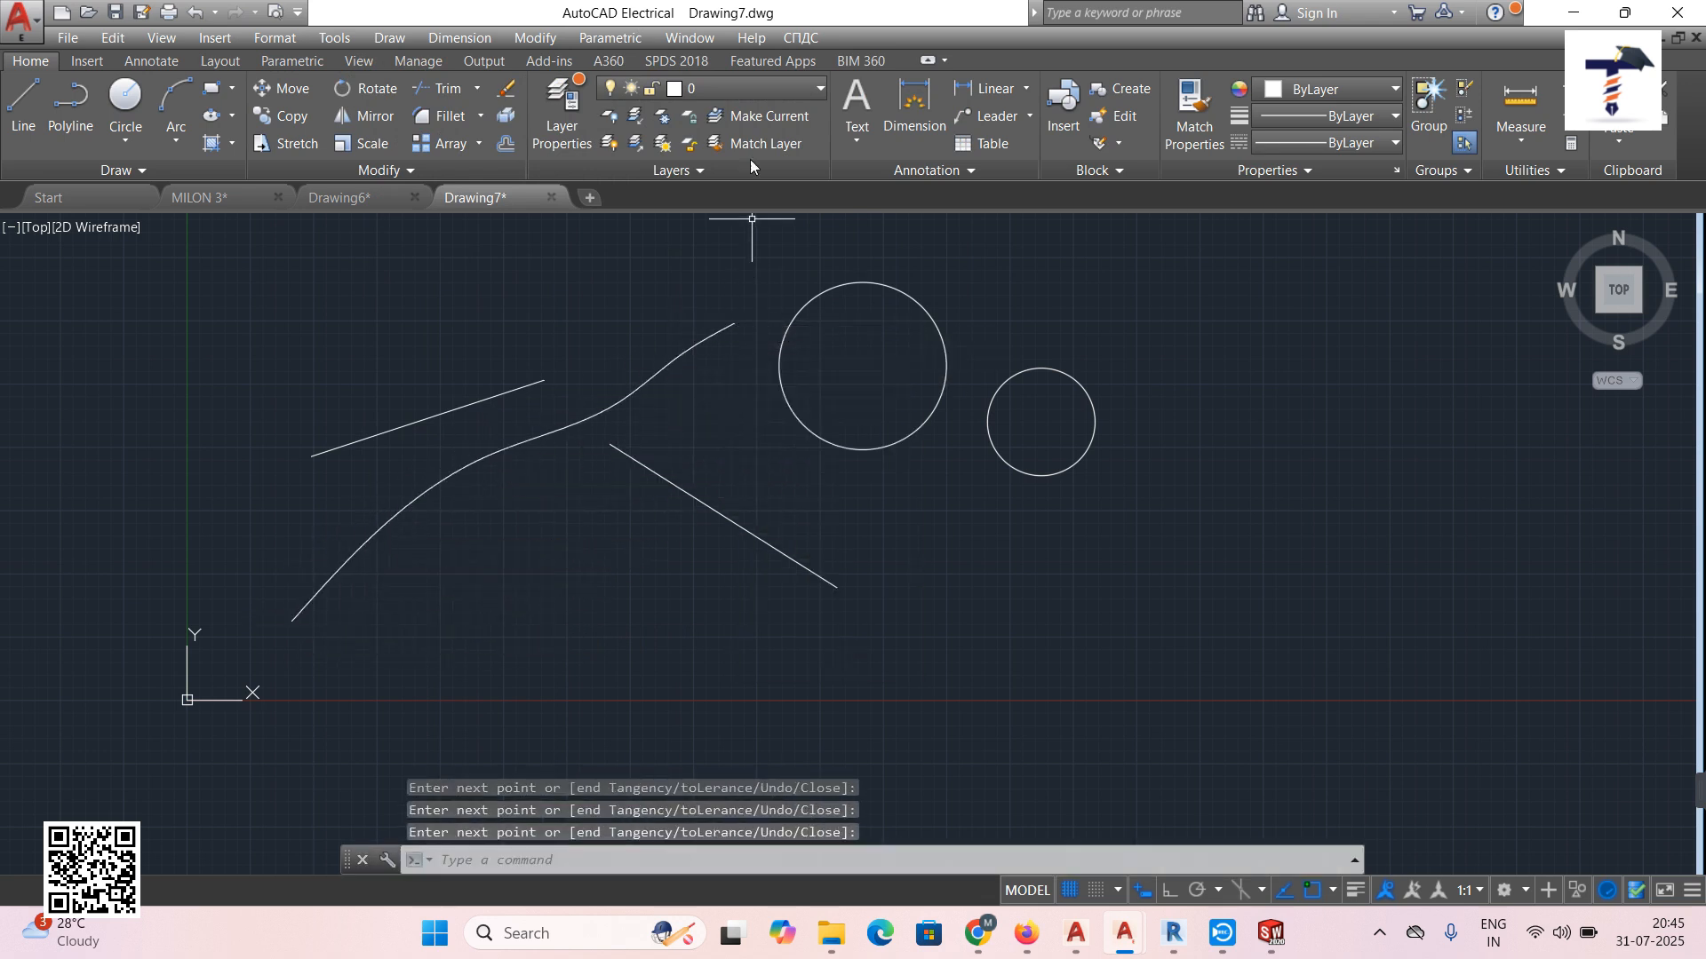
Apply a Smooth constraint joining the upper line to the spline, then undo it.
click(632, 37)
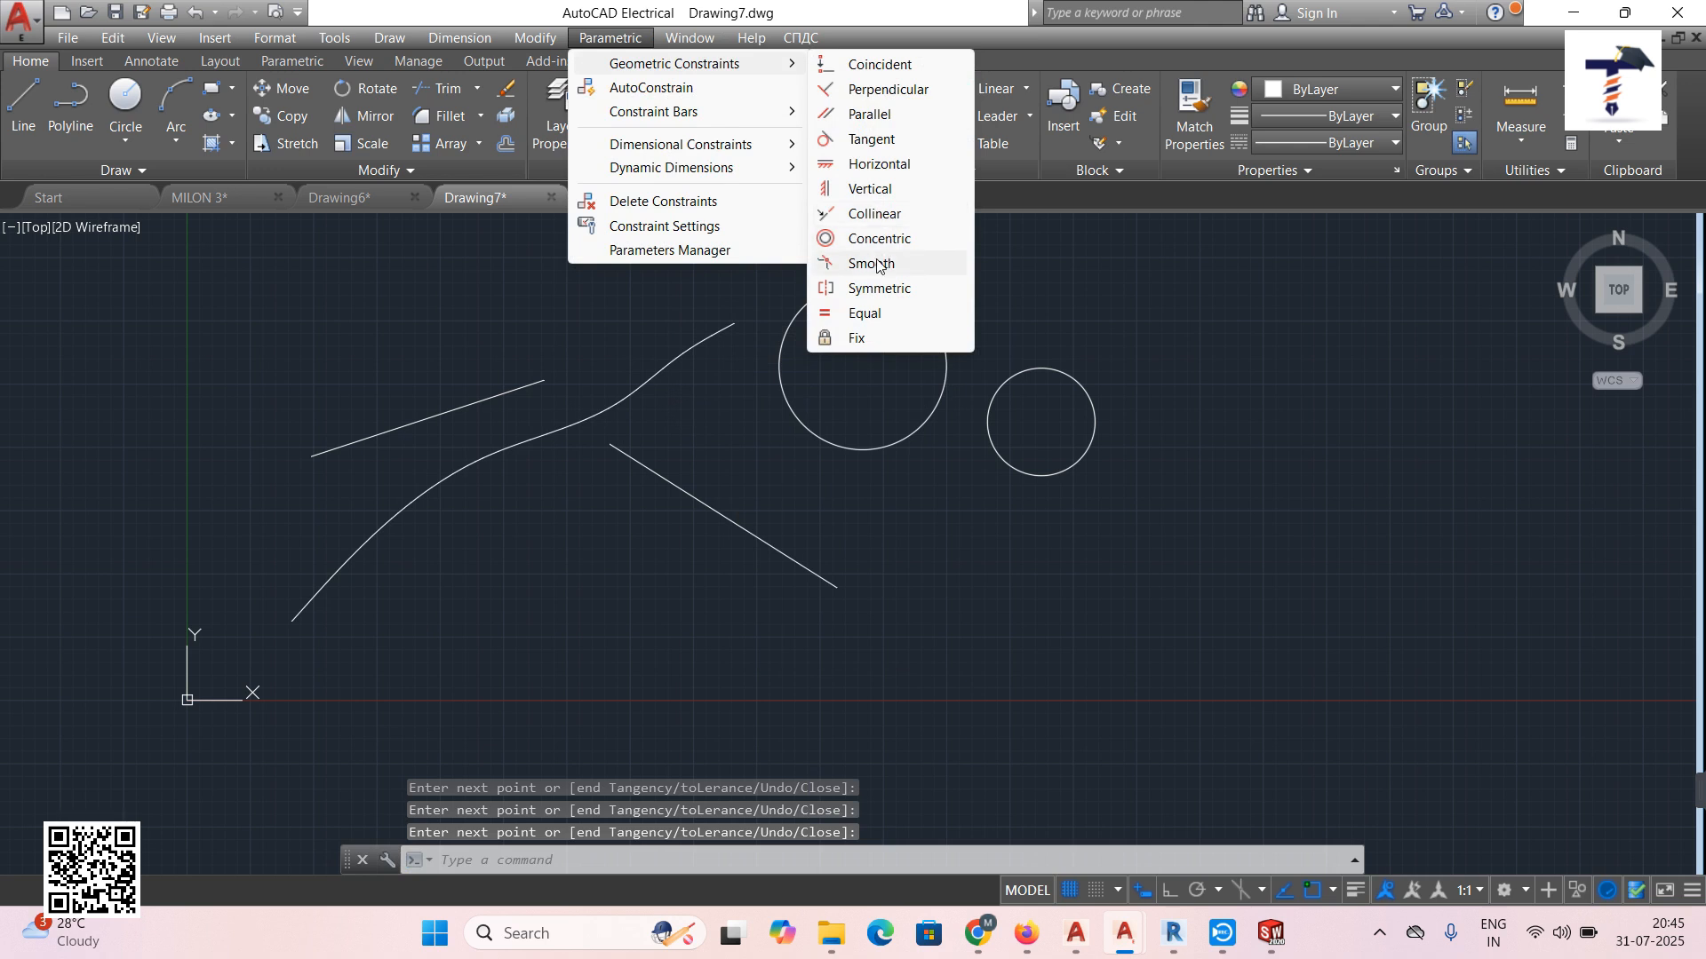
click(877, 265)
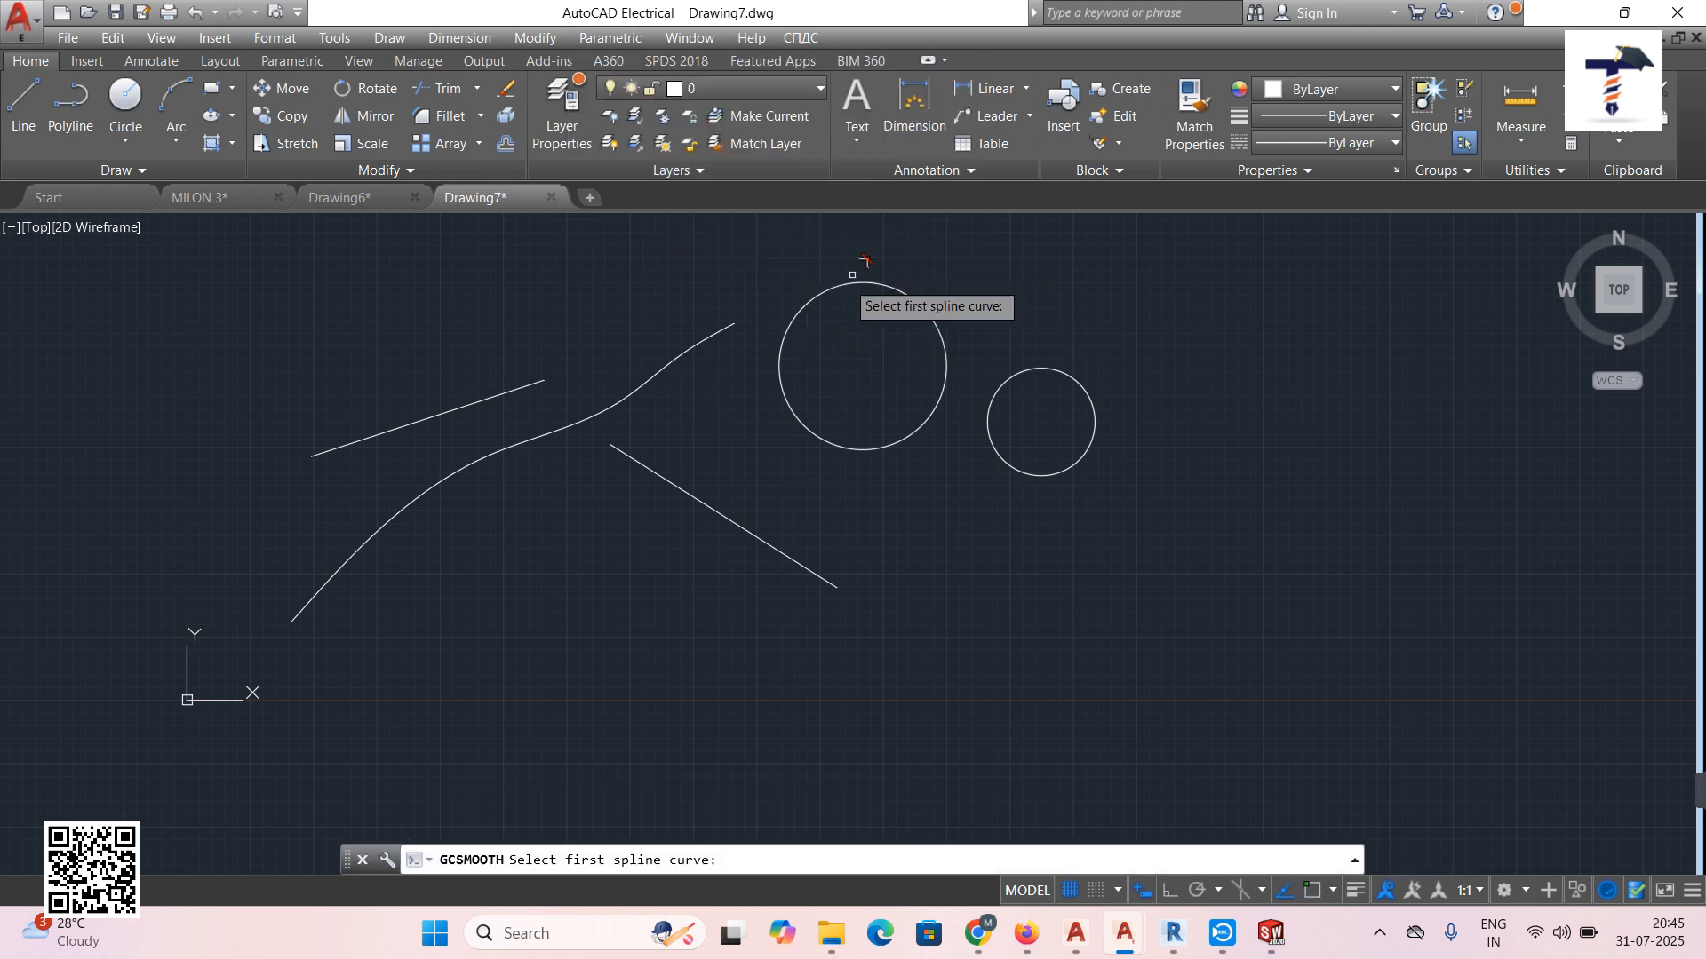
click(511, 388)
click(671, 363)
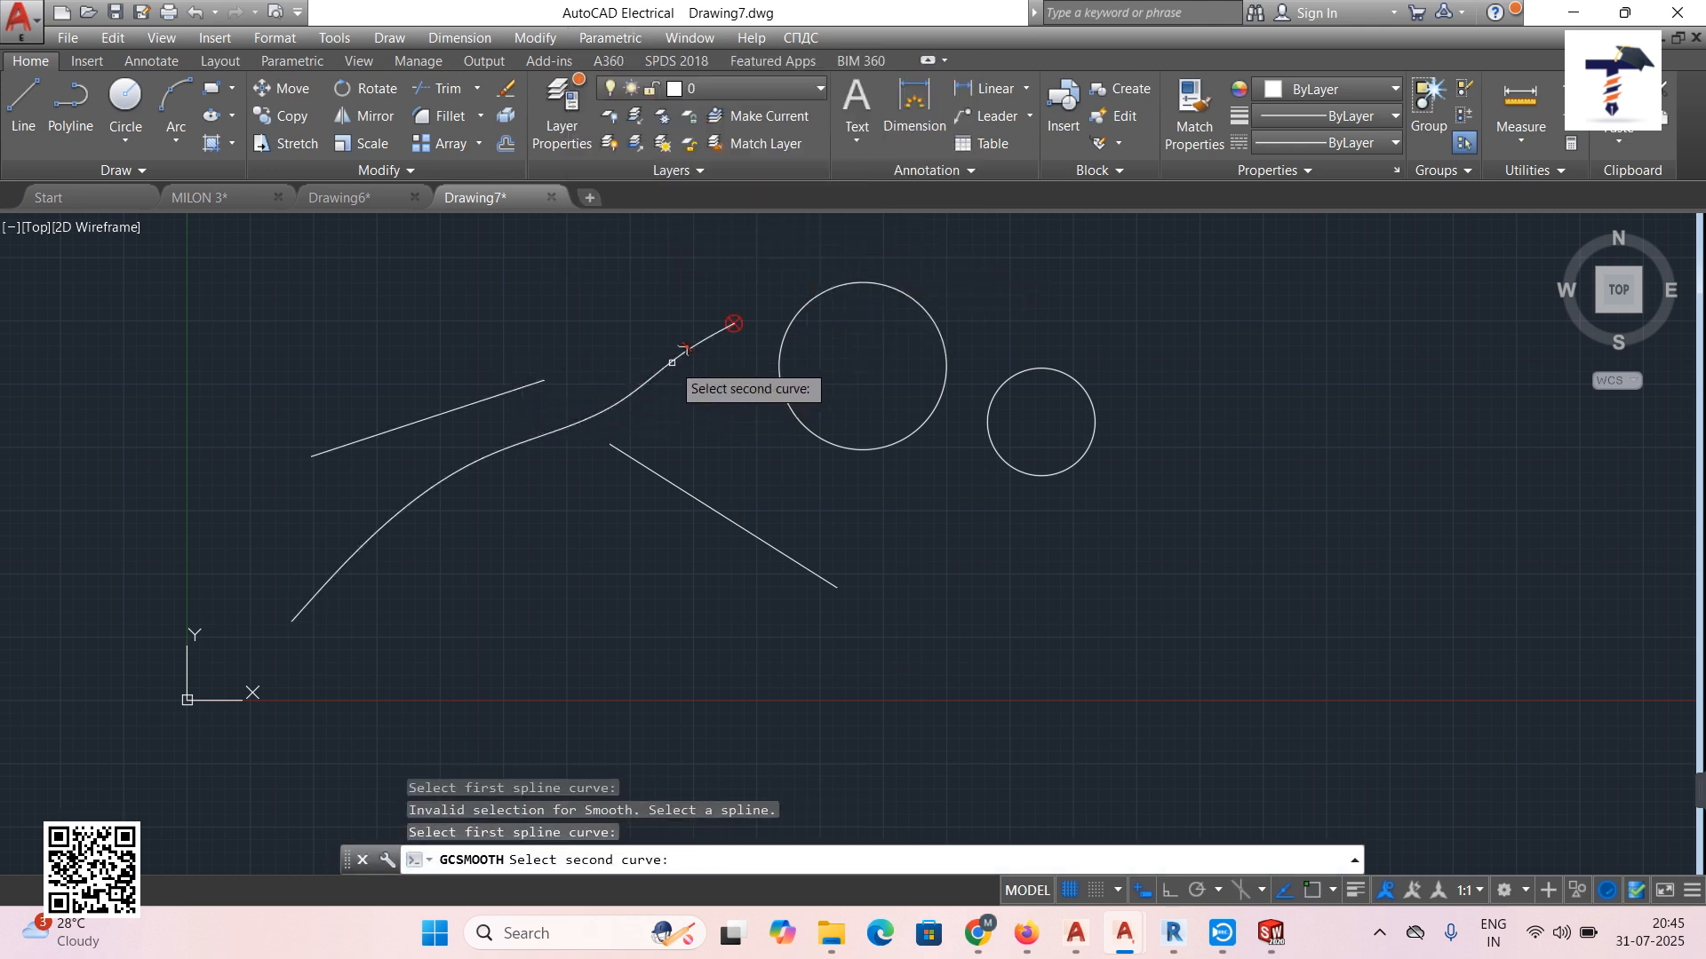
click(512, 392)
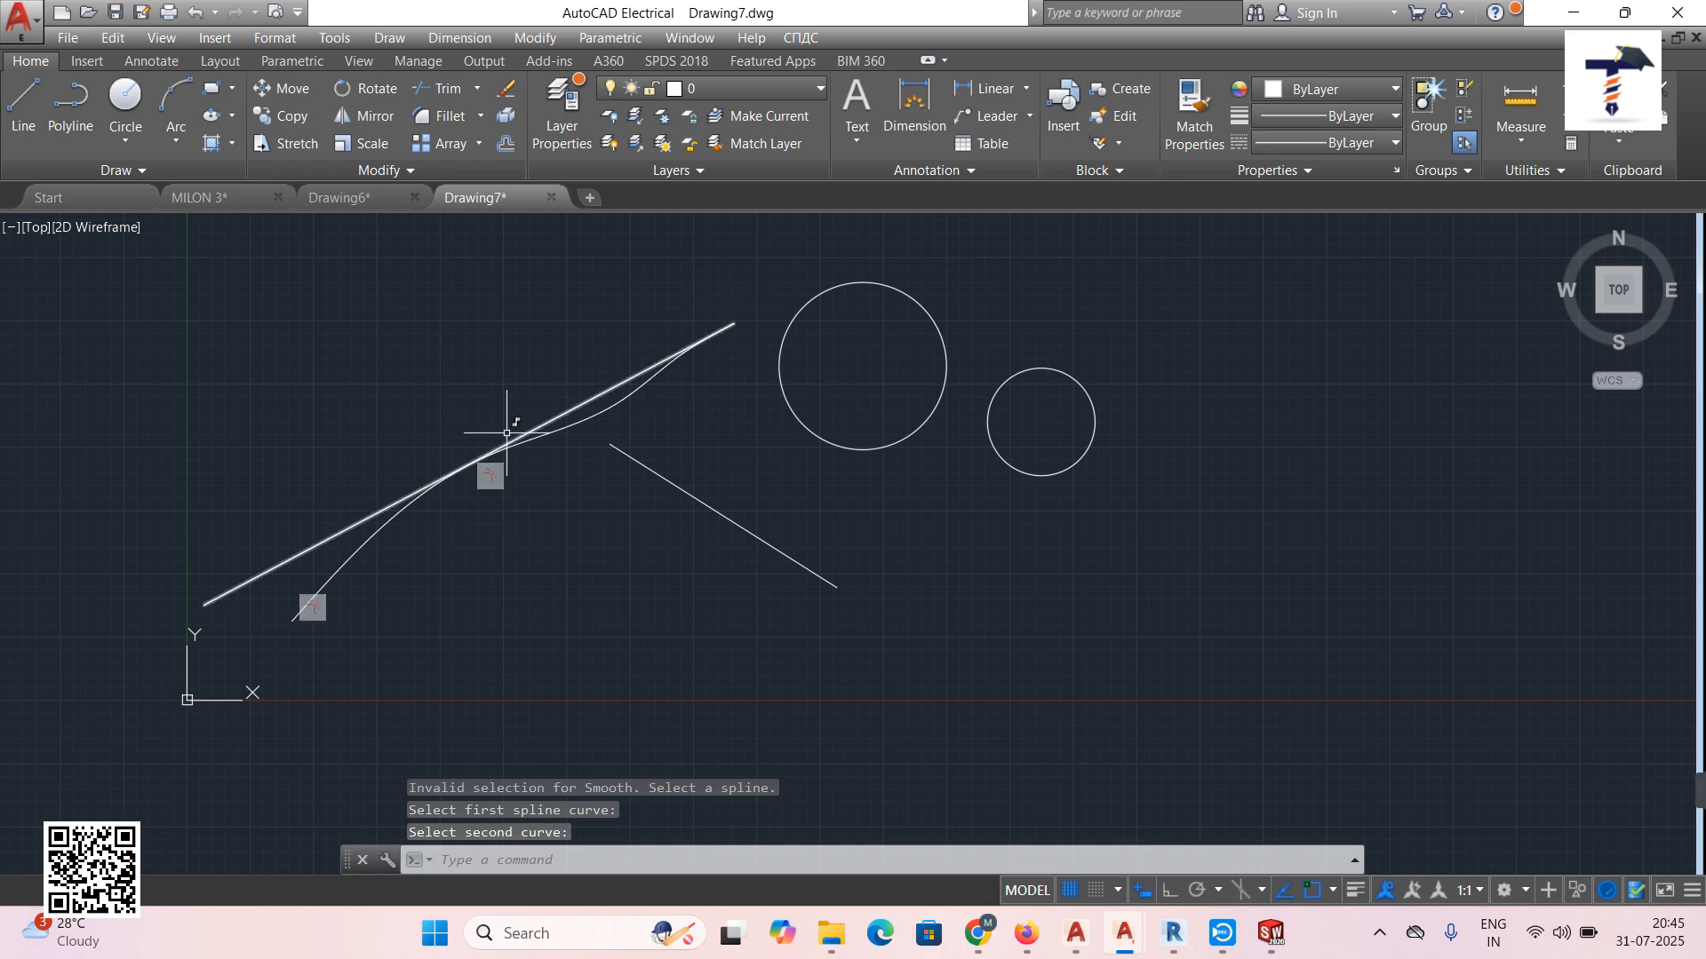
click(194, 12)
click(610, 37)
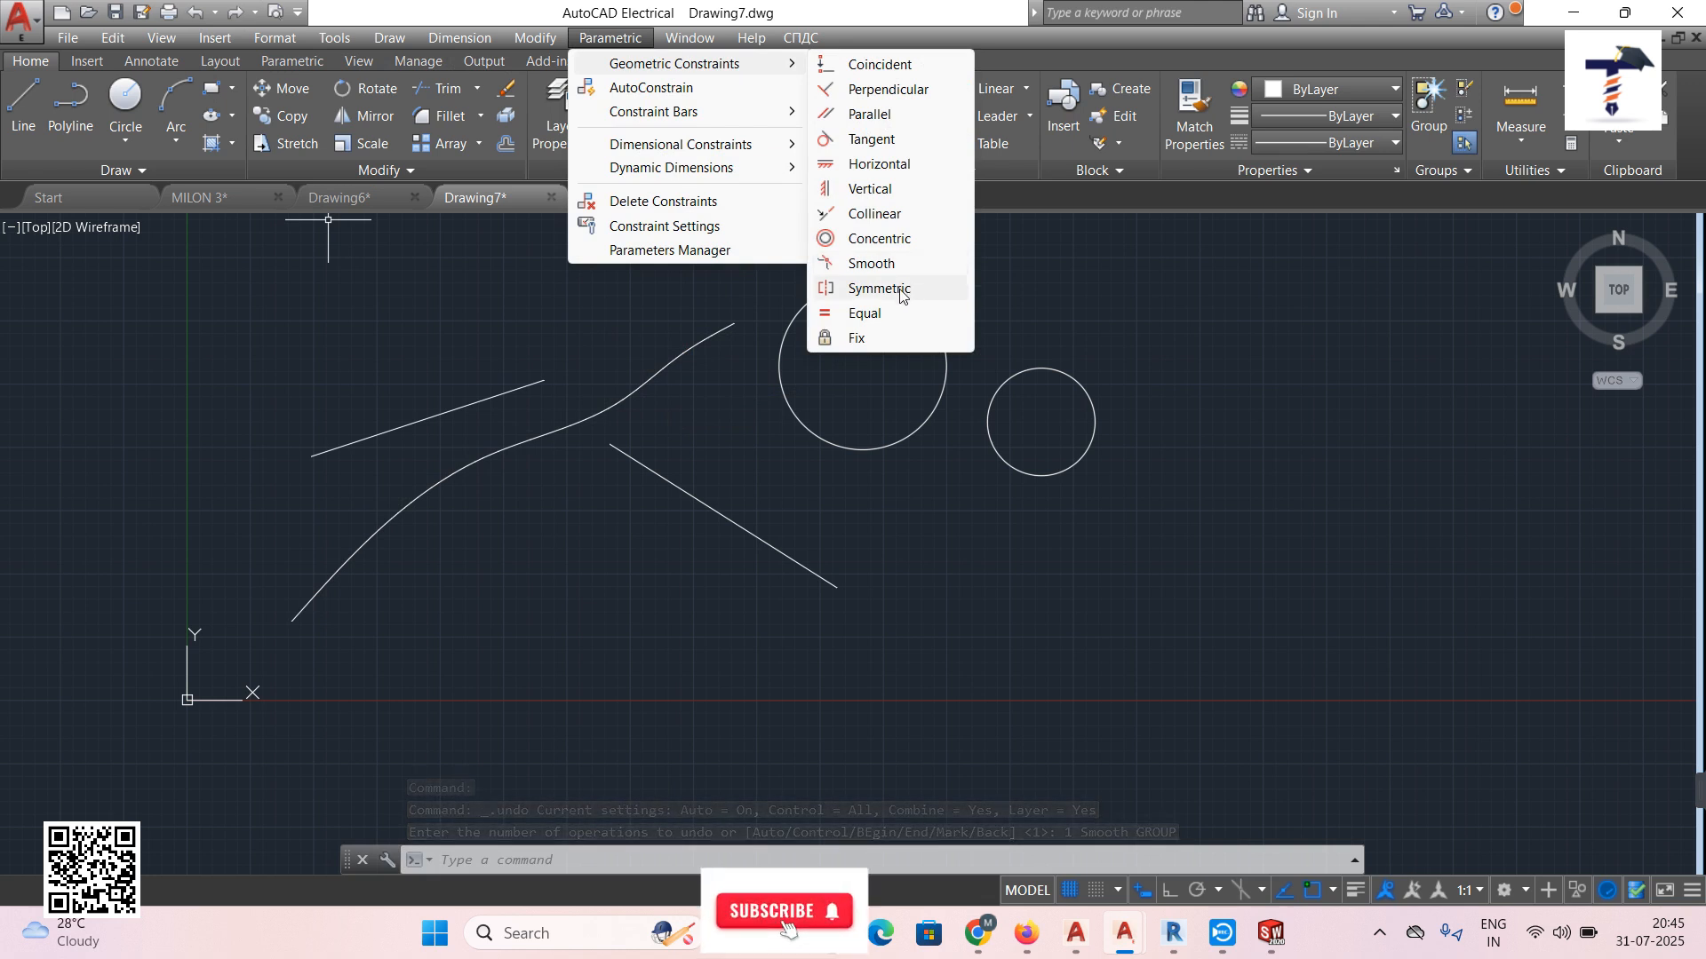
Draw two slanted lines leaning opposite ways to the right of the circles.
click(26, 114)
middle_drag(1186, 434, 876, 503)
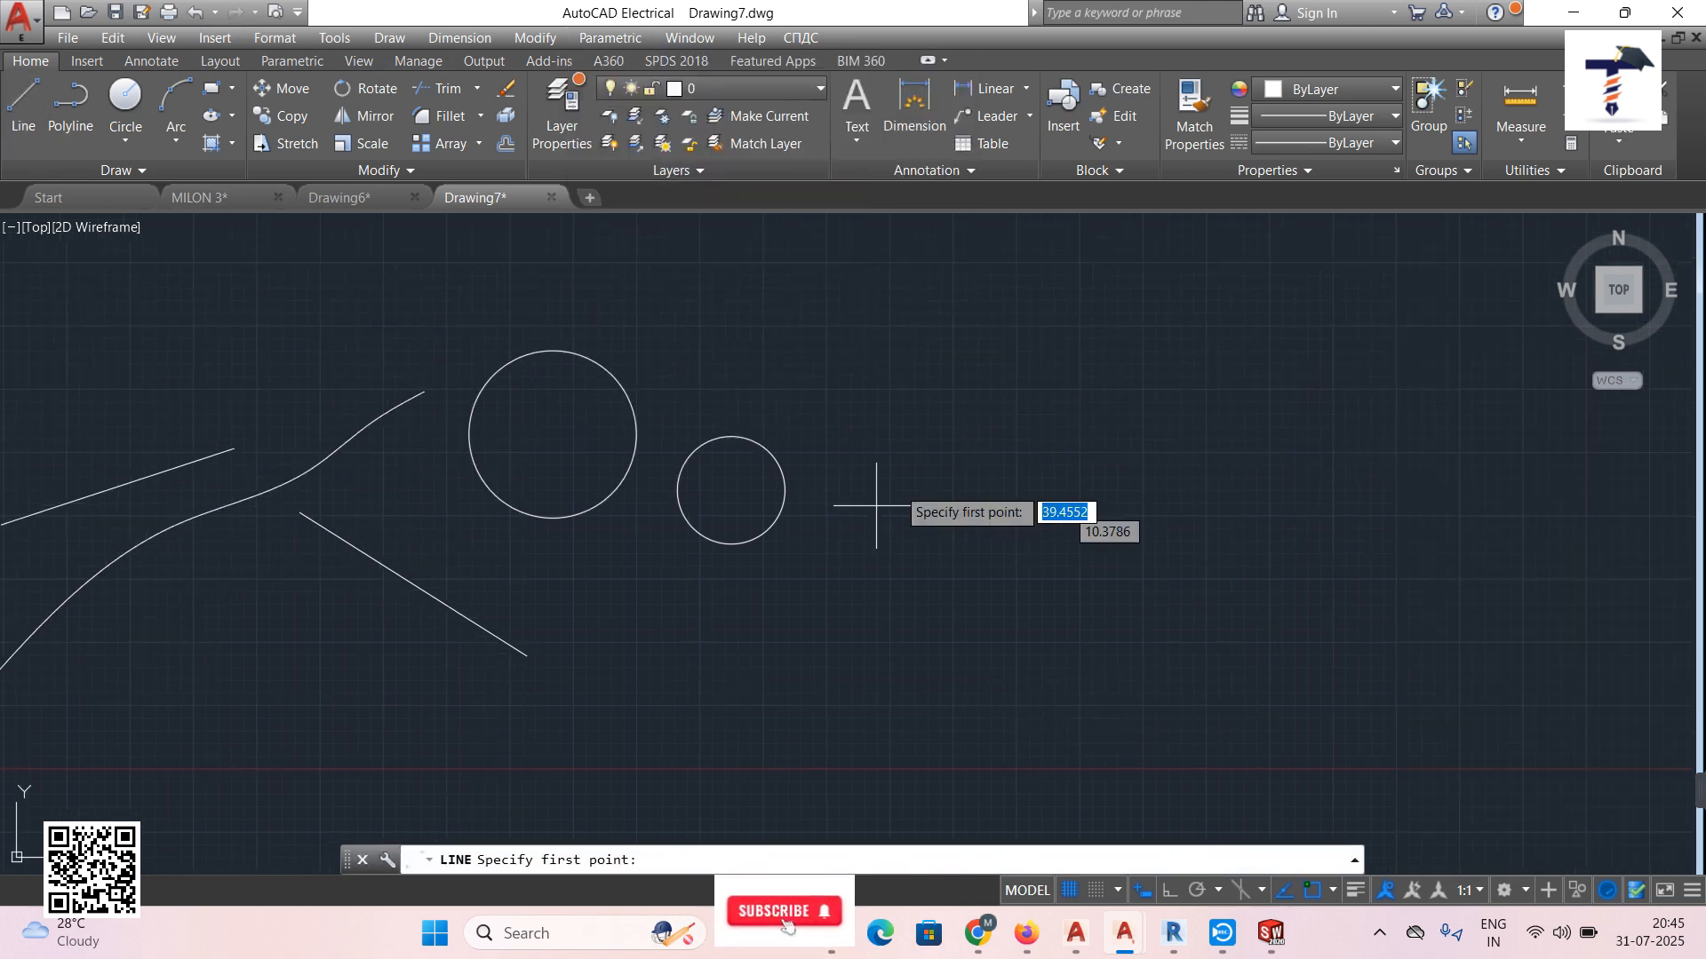
click(1014, 314)
click(862, 684)
key(Escape)
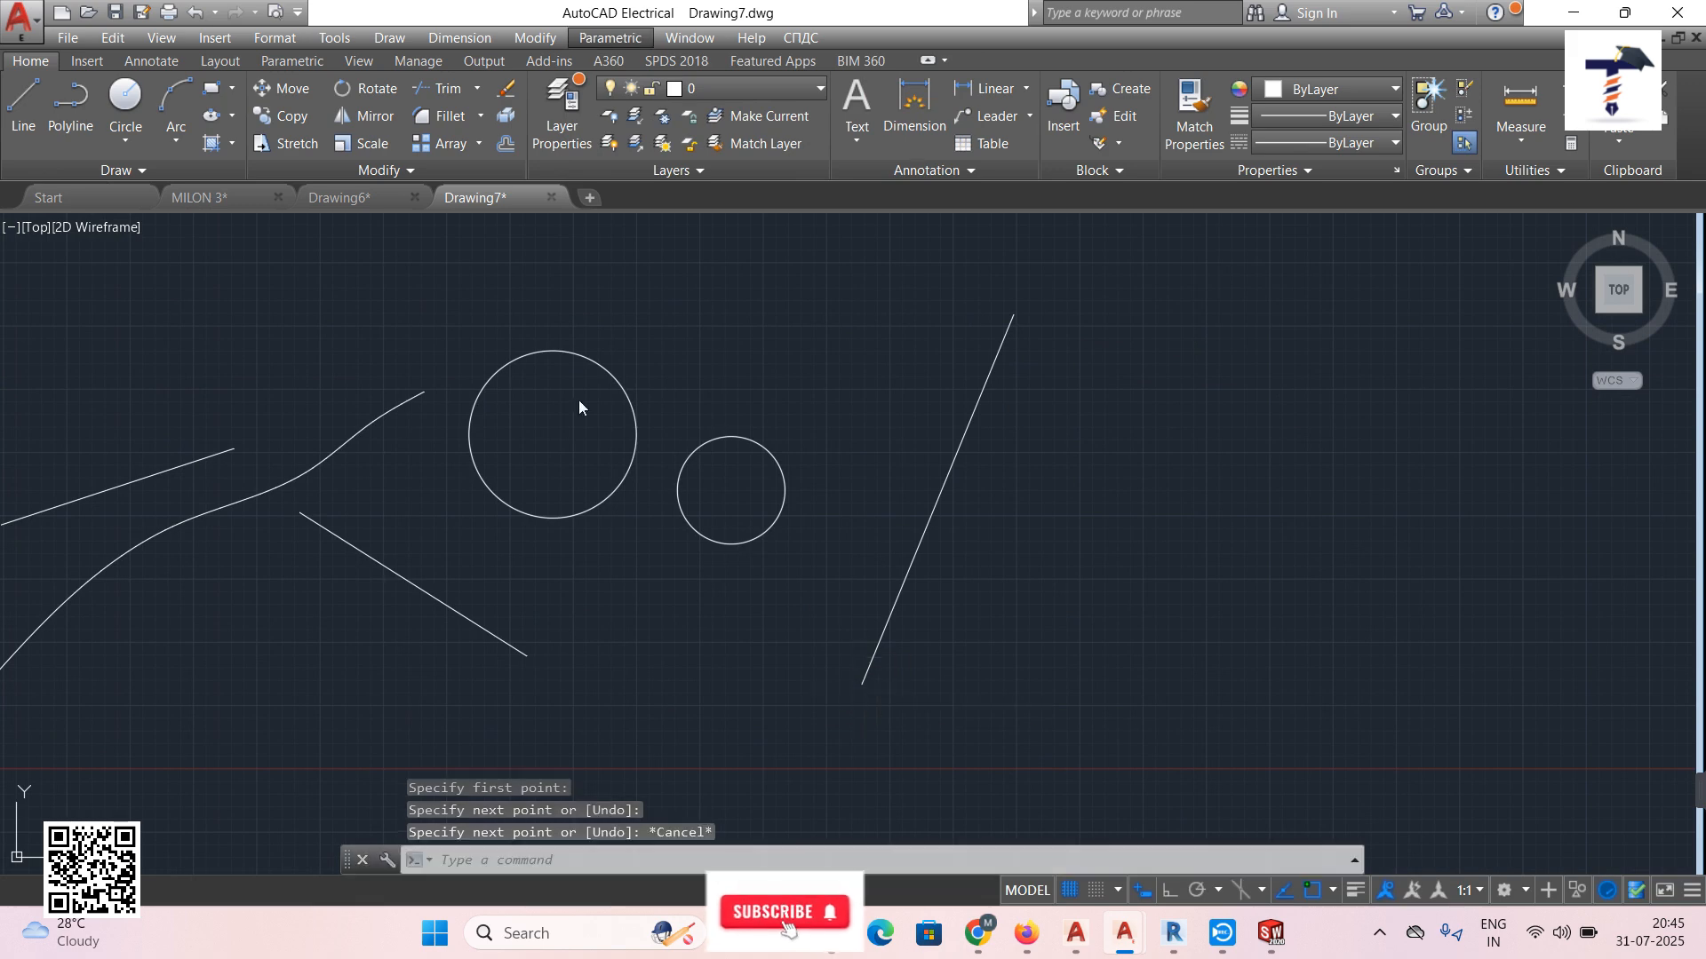
click(31, 103)
click(1264, 294)
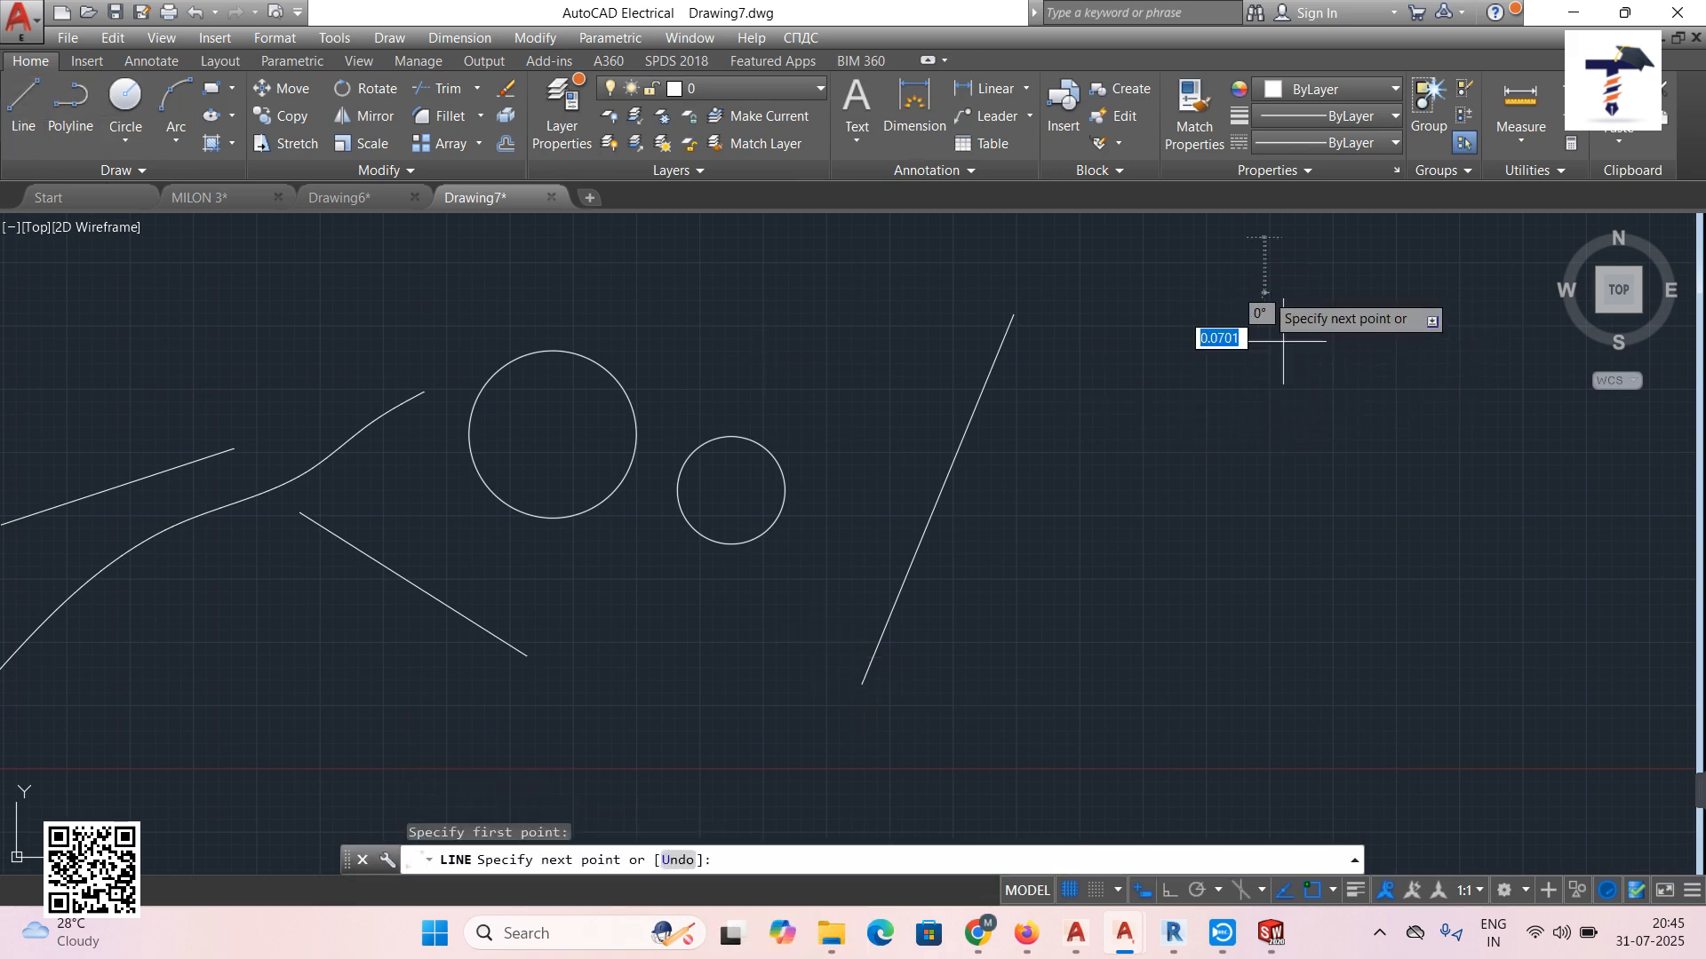
click(1374, 733)
key(Escape)
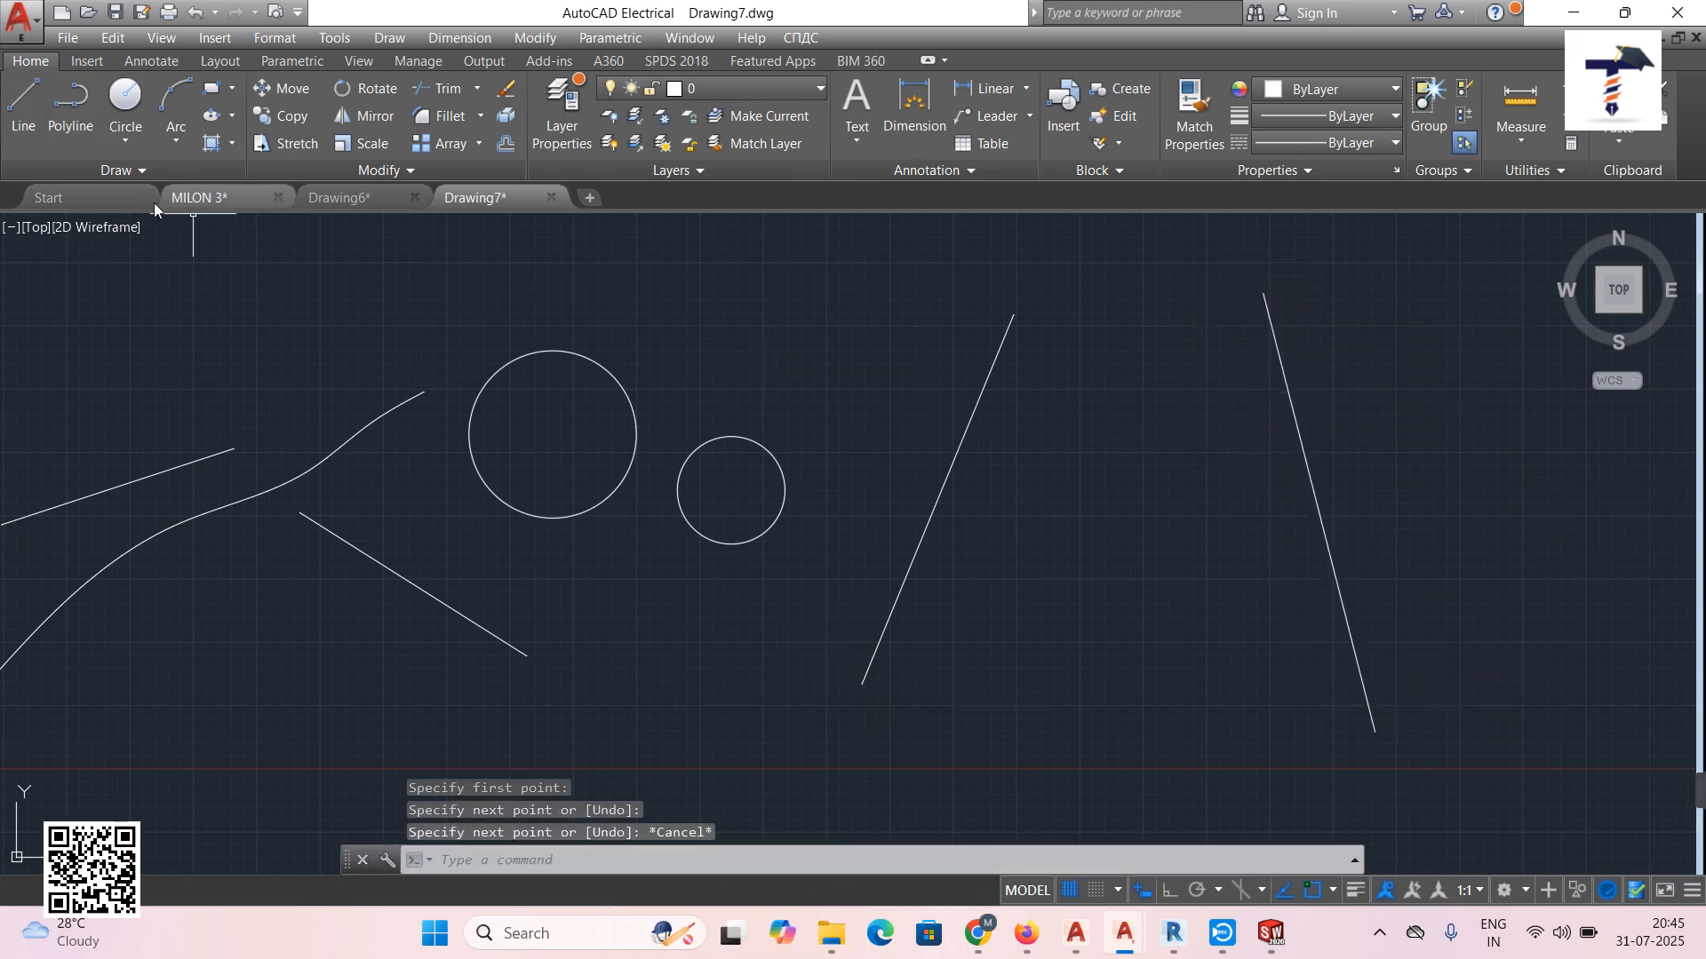
With Ortho (F8) on, draw a vertical line between the two slanted lines.
click(20, 96)
click(1135, 240)
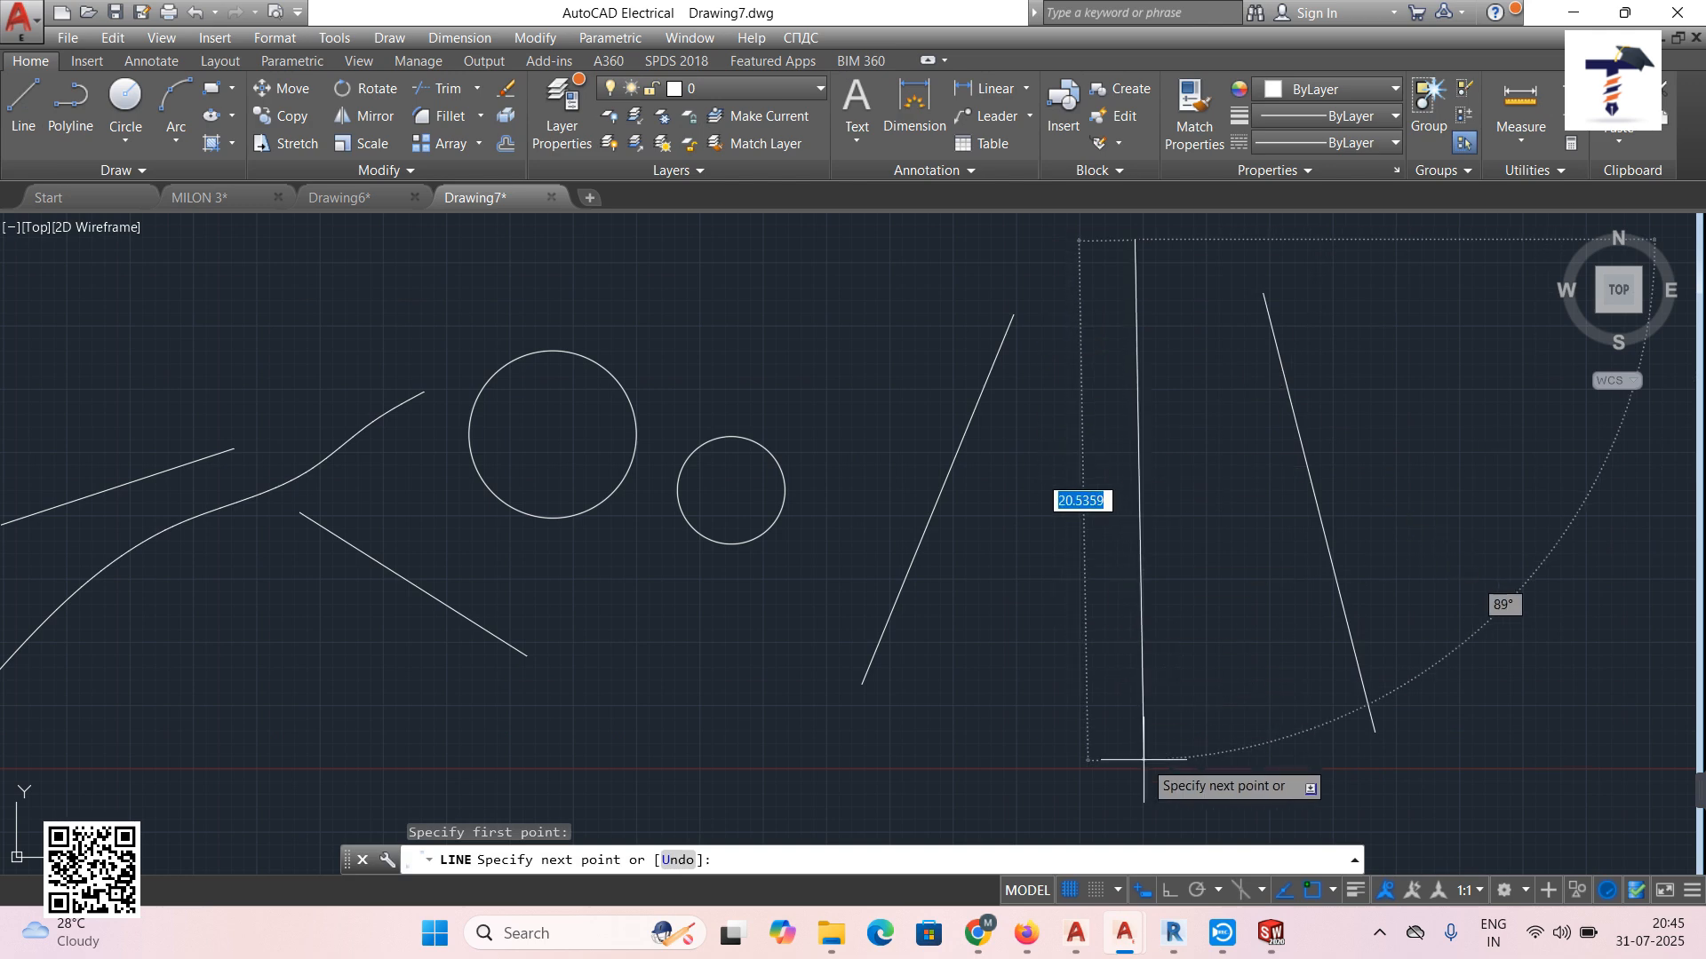
key(F8)
click(1151, 655)
key(Escape)
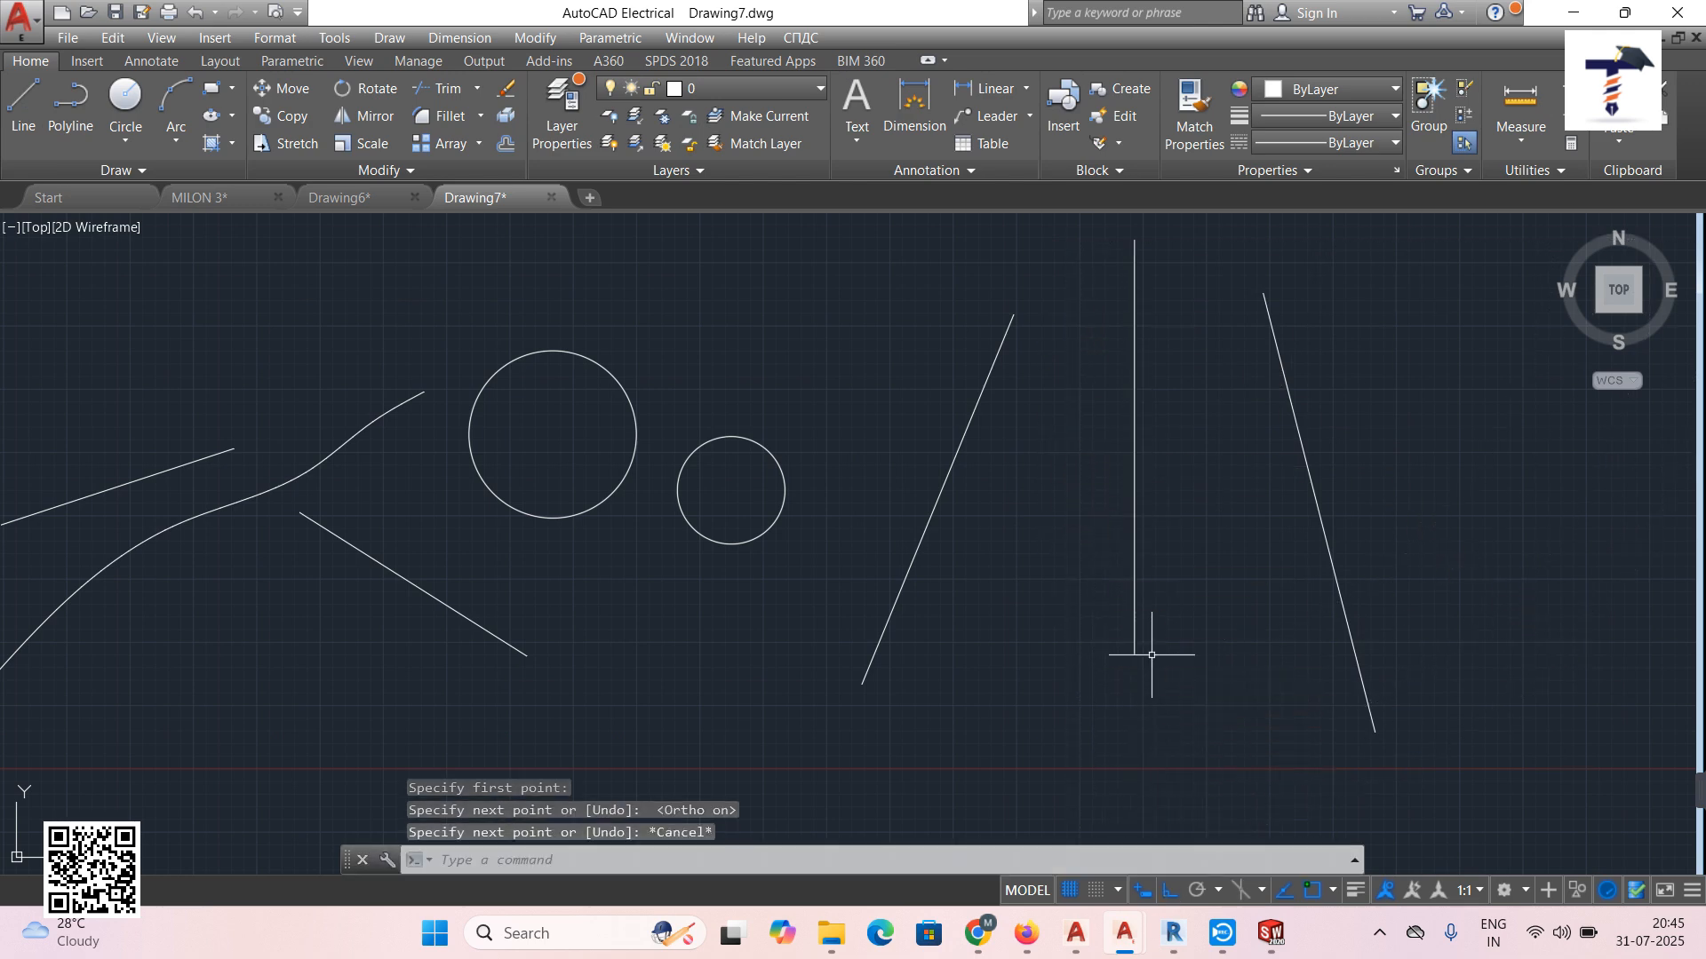
Apply a Symmetric constraint to the left and right slanted lines about the vertical line.
click(634, 39)
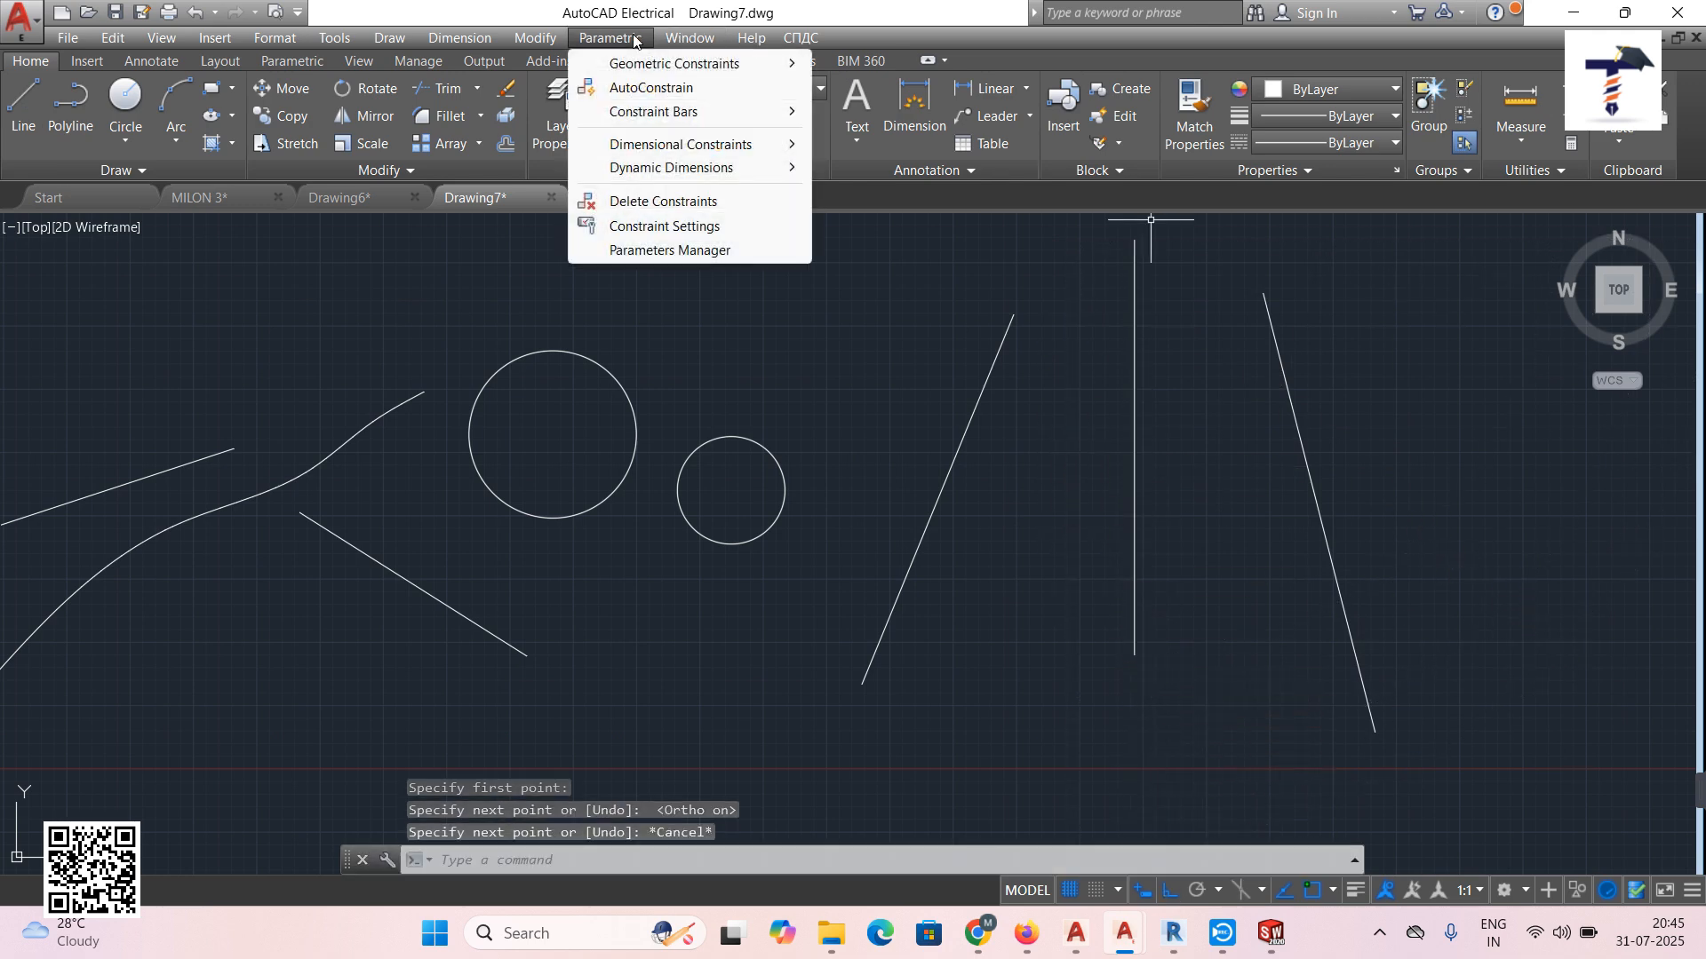
mouse_move(675, 63)
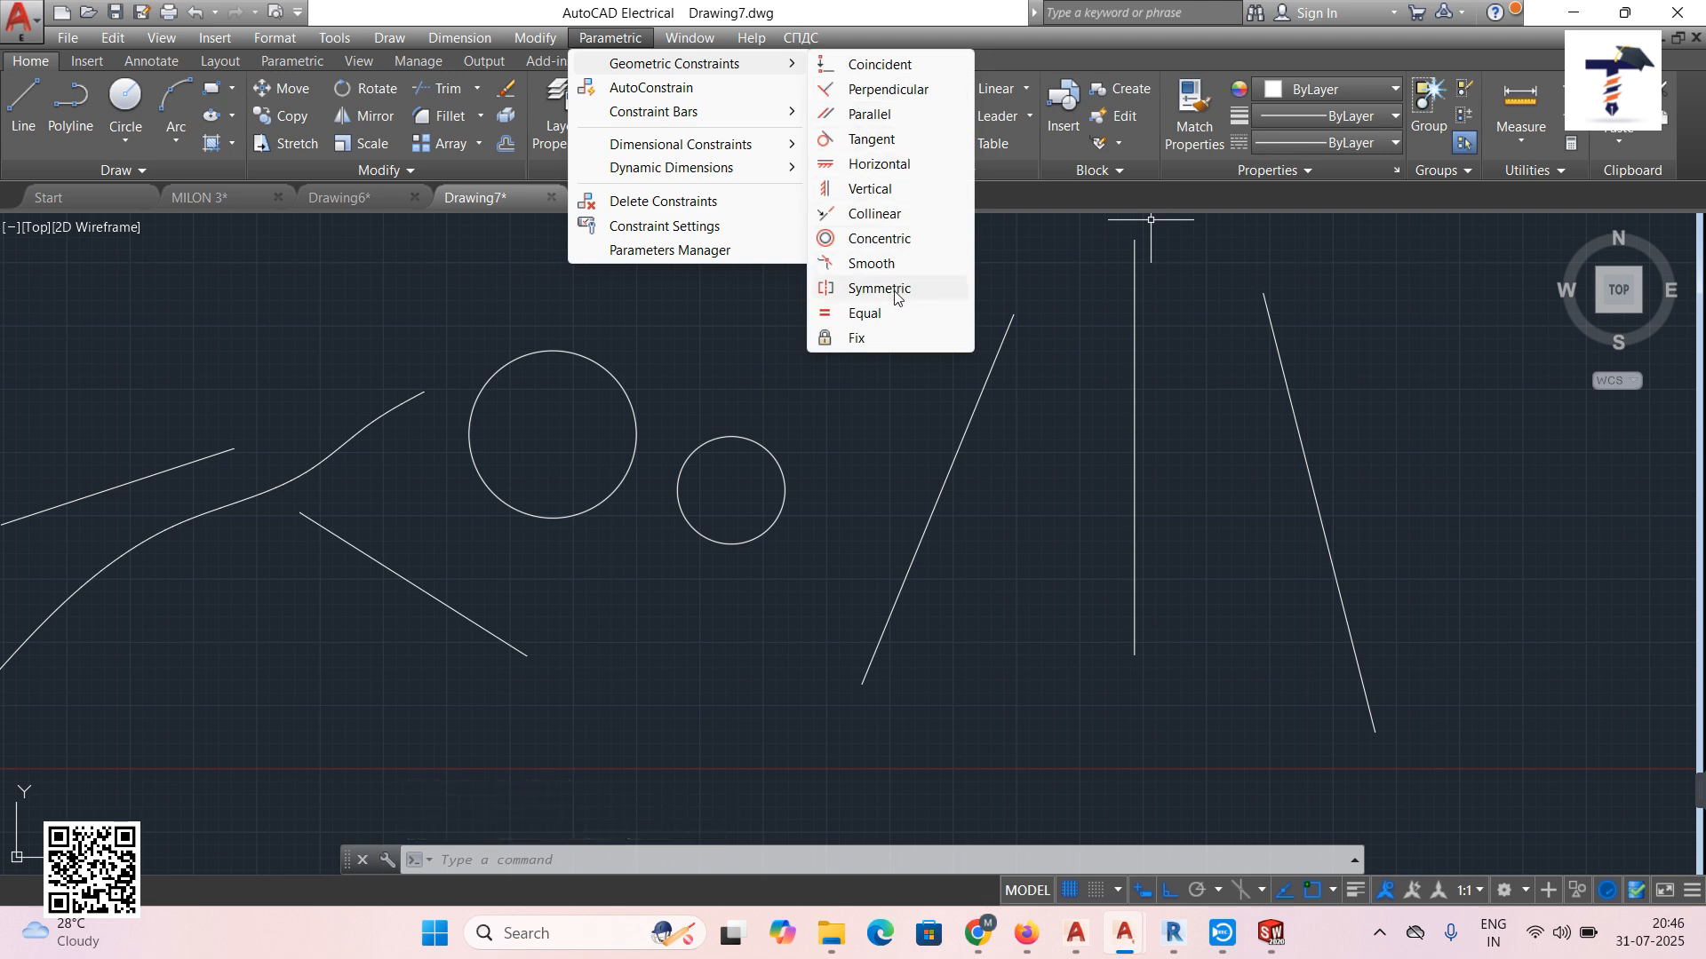
click(895, 289)
click(978, 402)
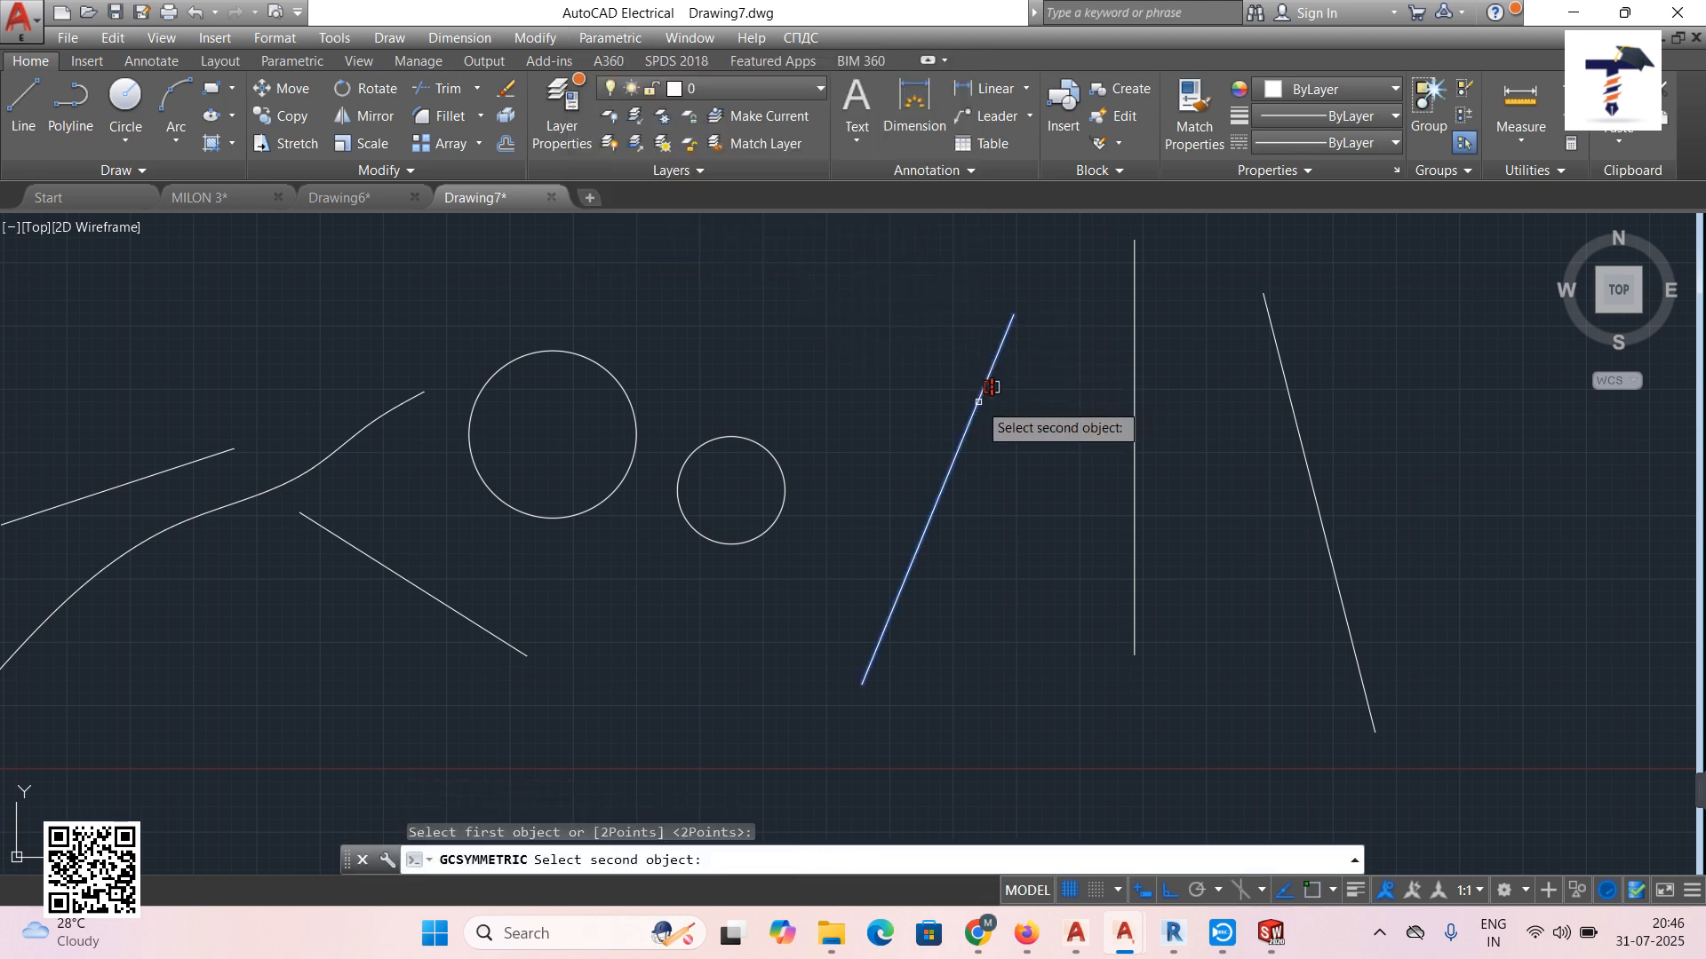
click(1306, 452)
click(1135, 433)
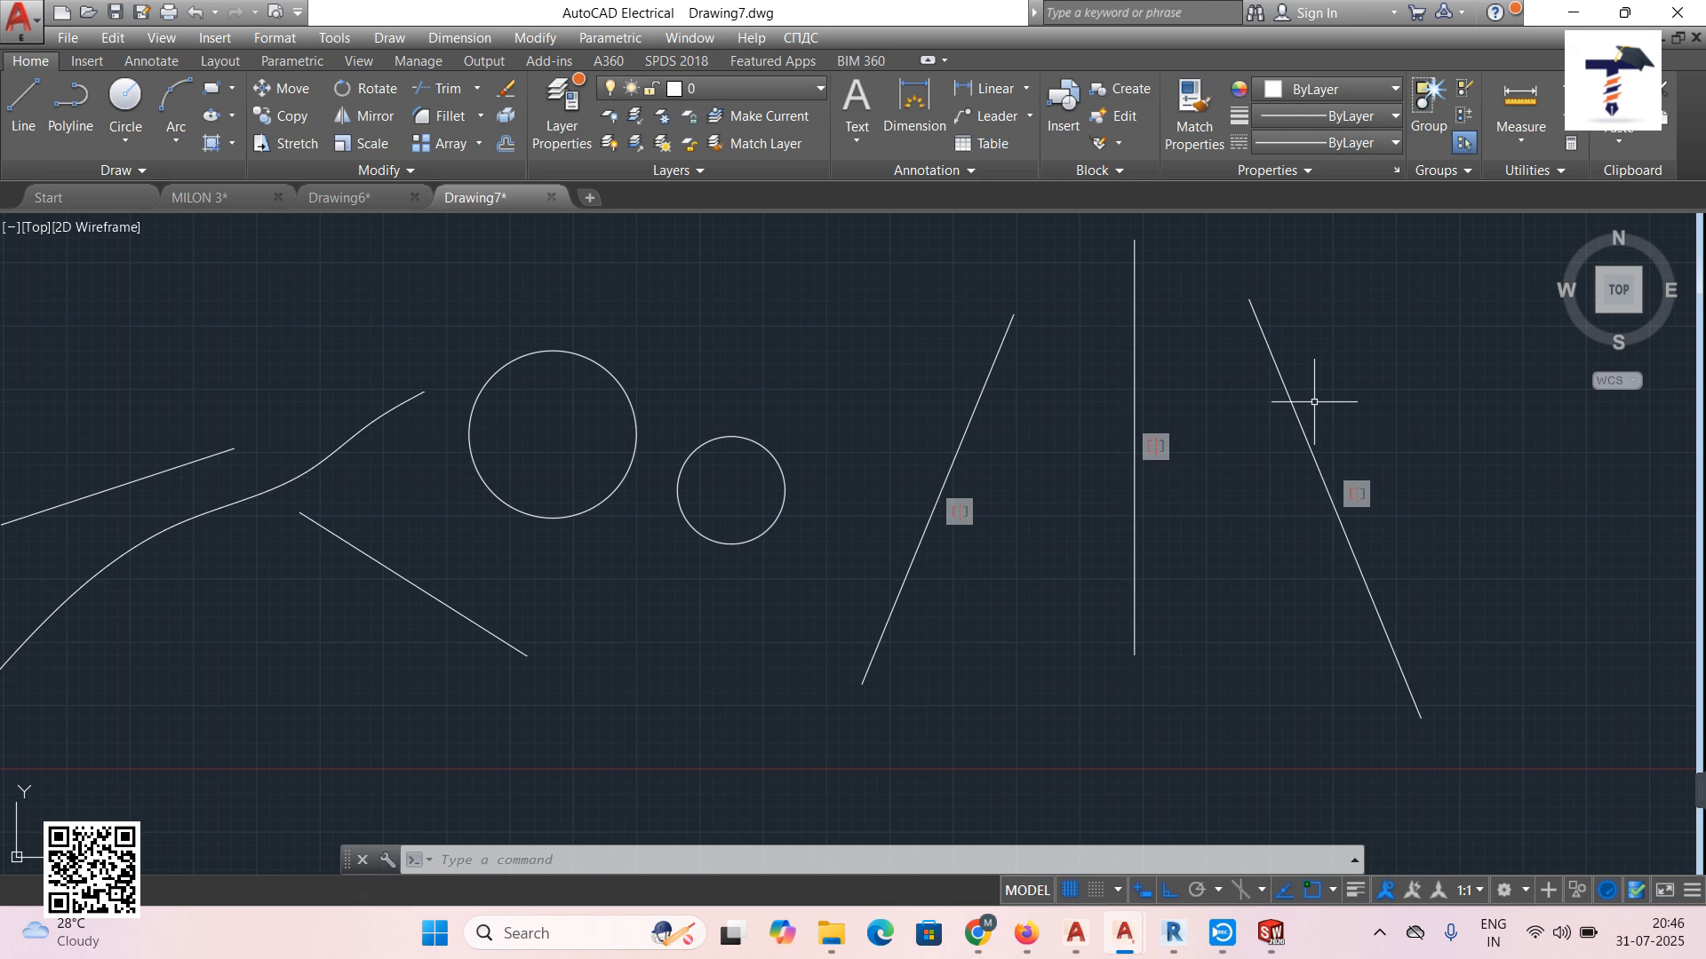
Apply an Equal constraint so the right slanted line matches the left one's length.
click(609, 38)
mouse_move(693, 63)
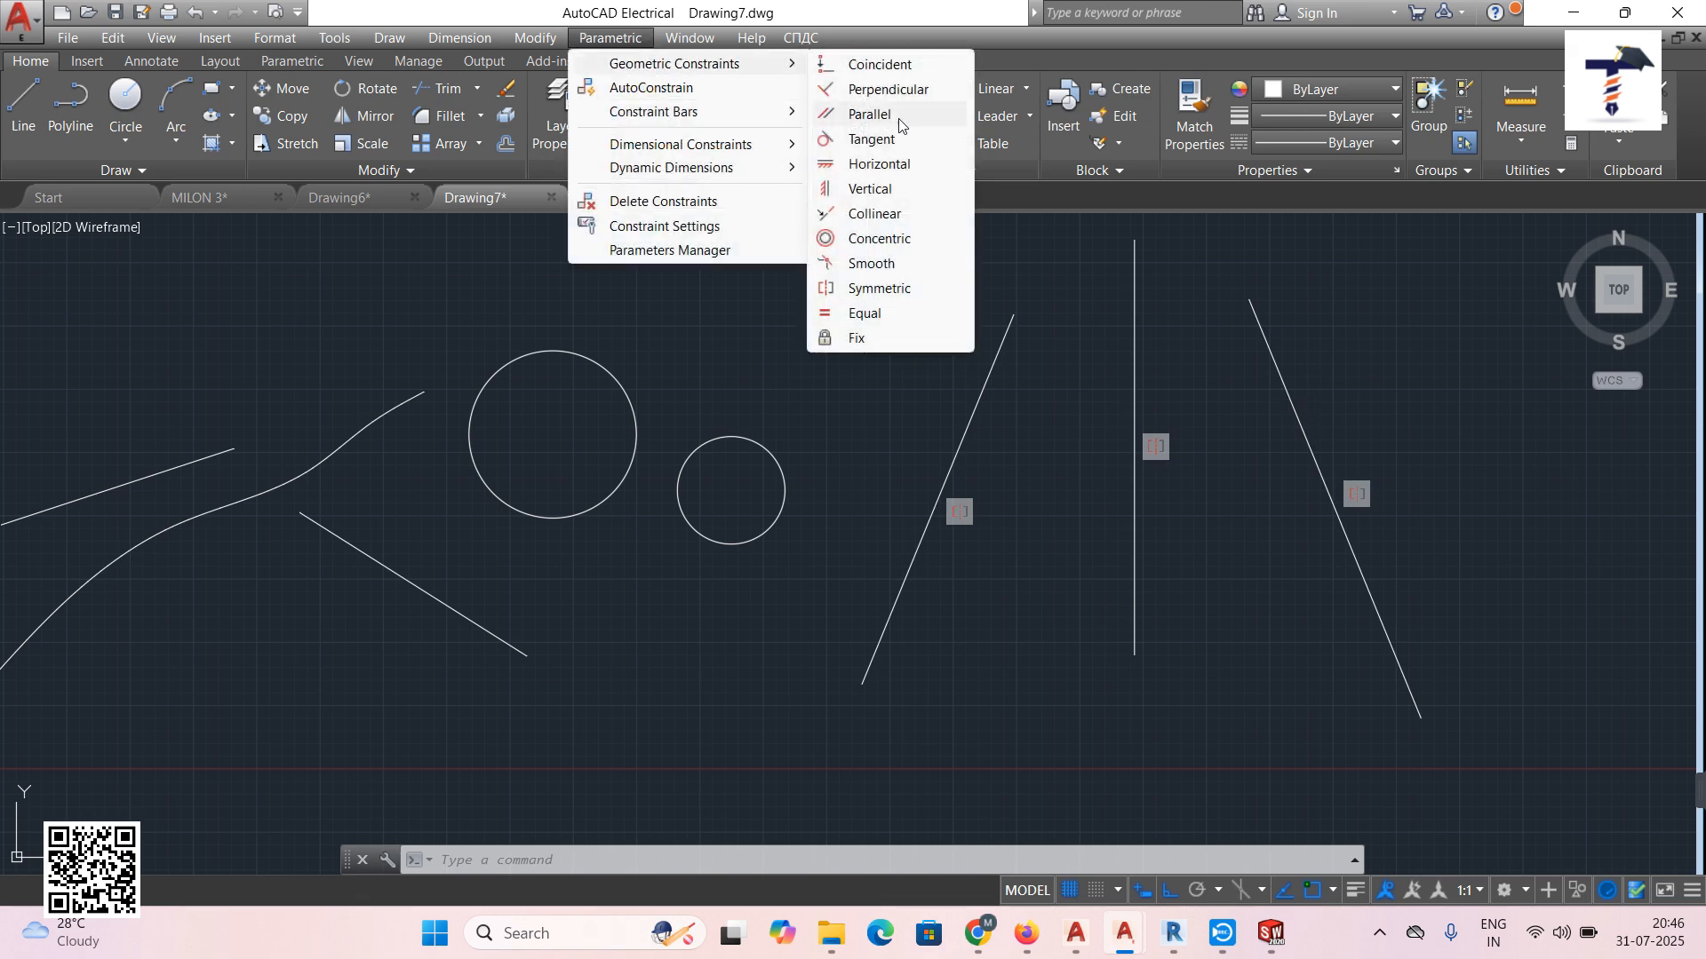
click(882, 316)
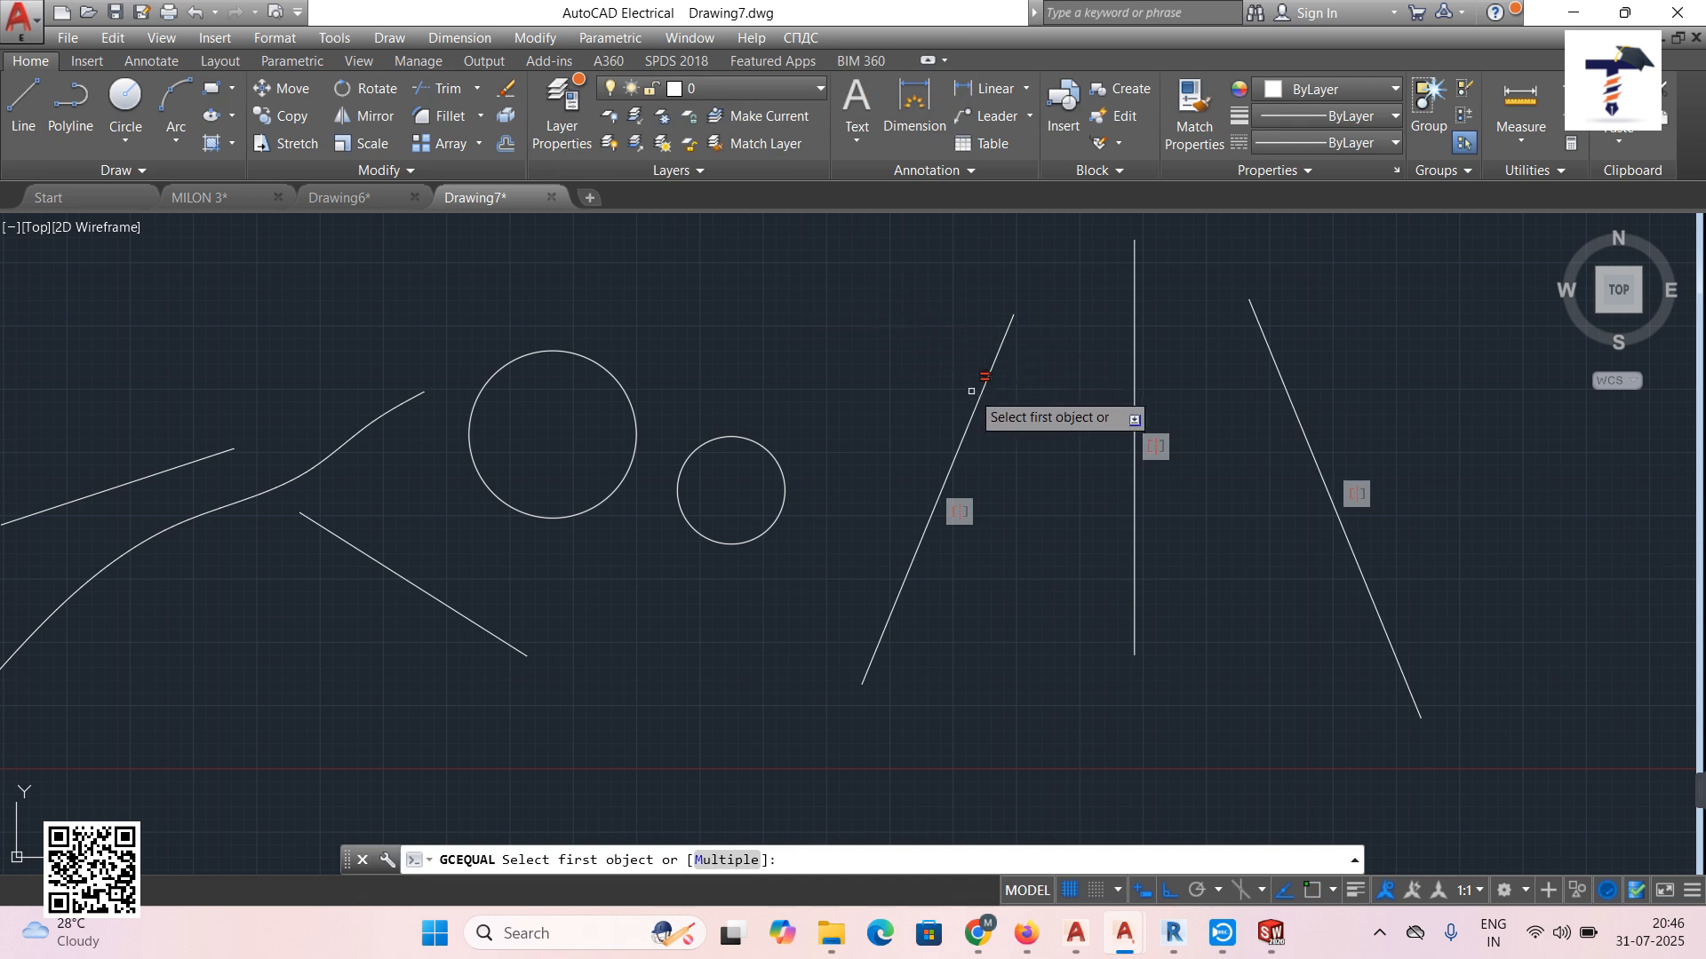
click(963, 437)
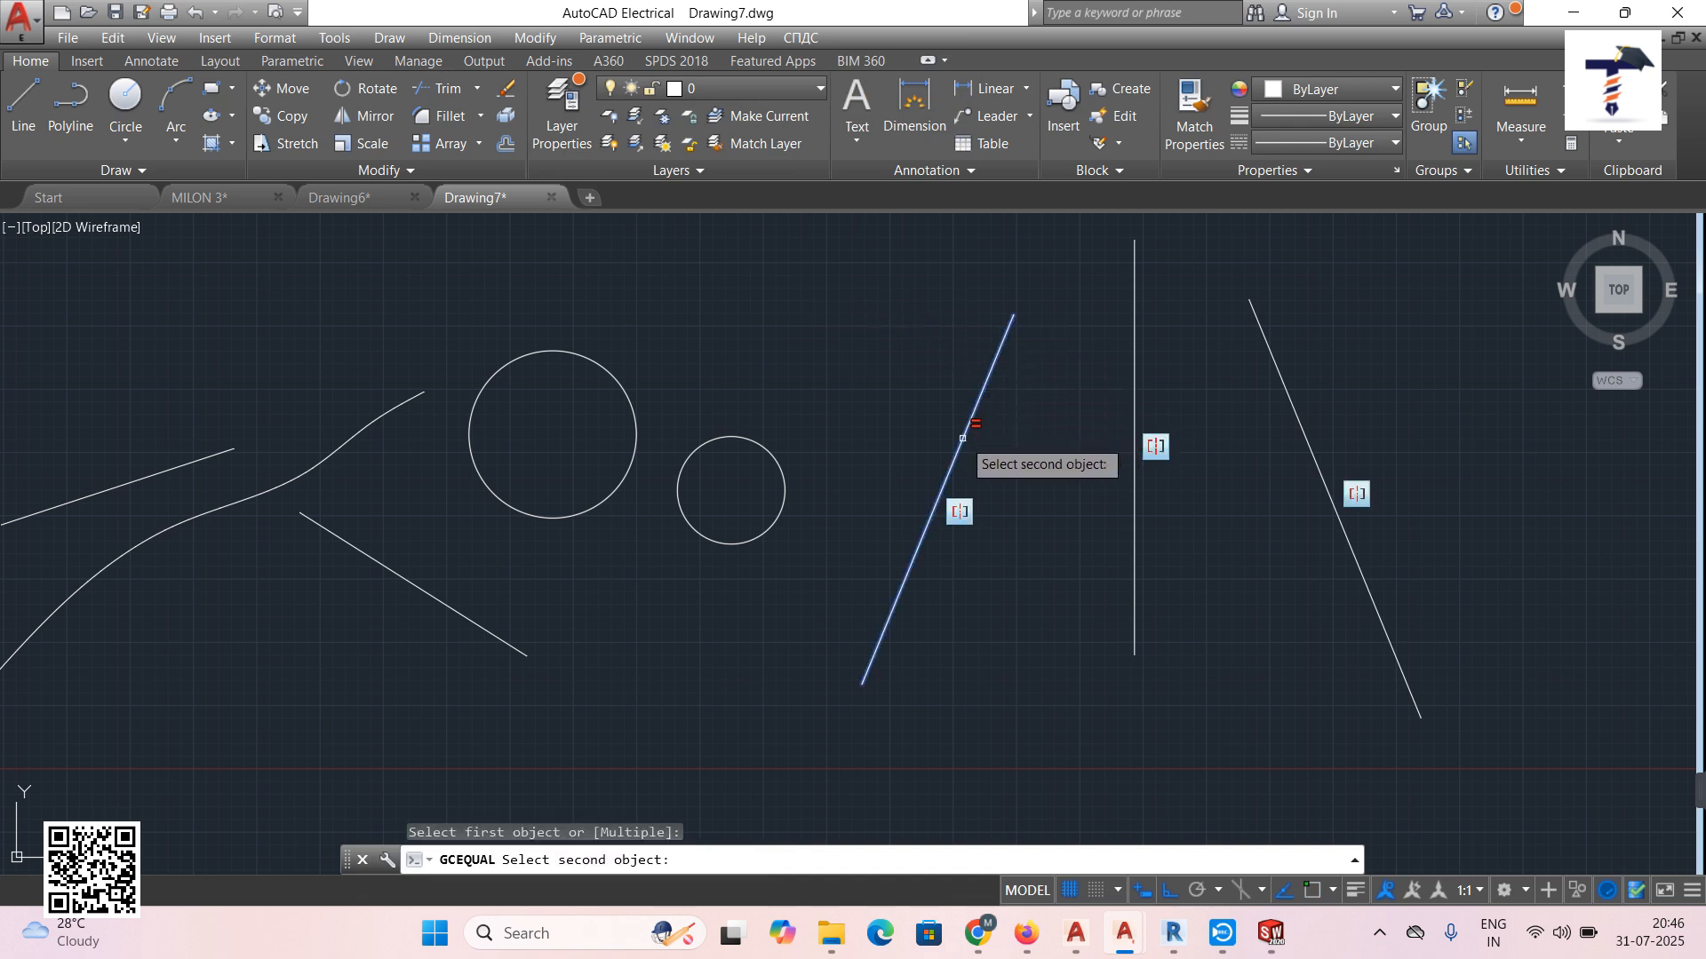
click(1311, 454)
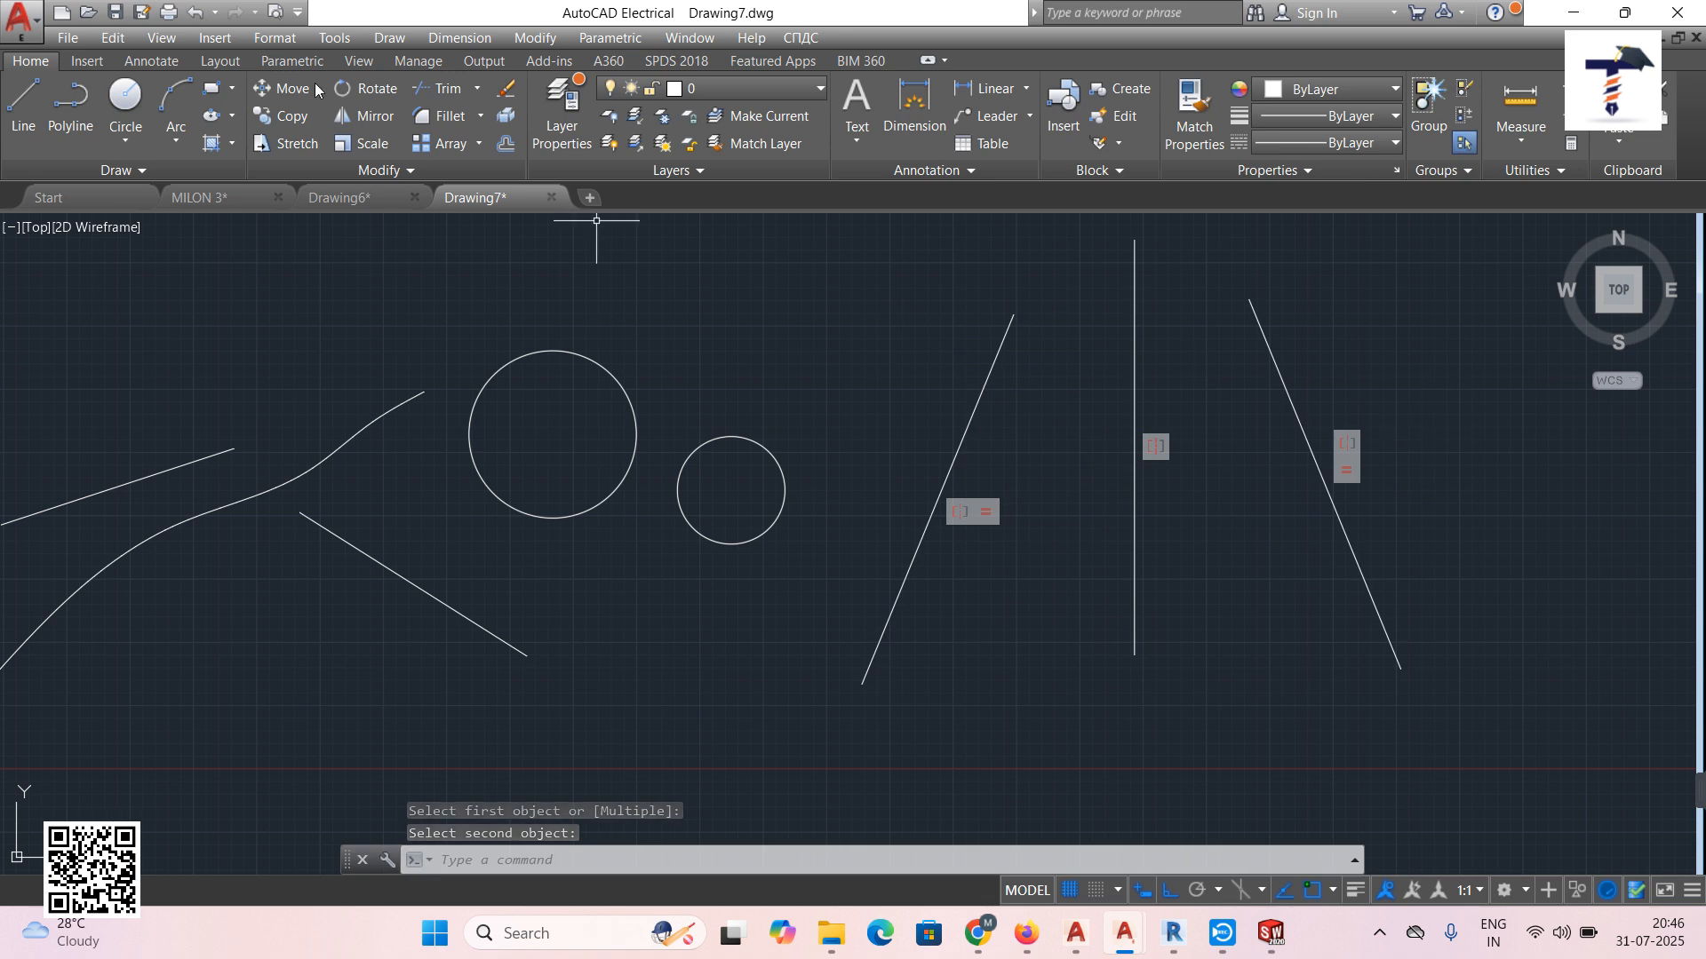
Apply a Fix constraint to a point on the left slanted line.
click(624, 42)
mouse_move(636, 69)
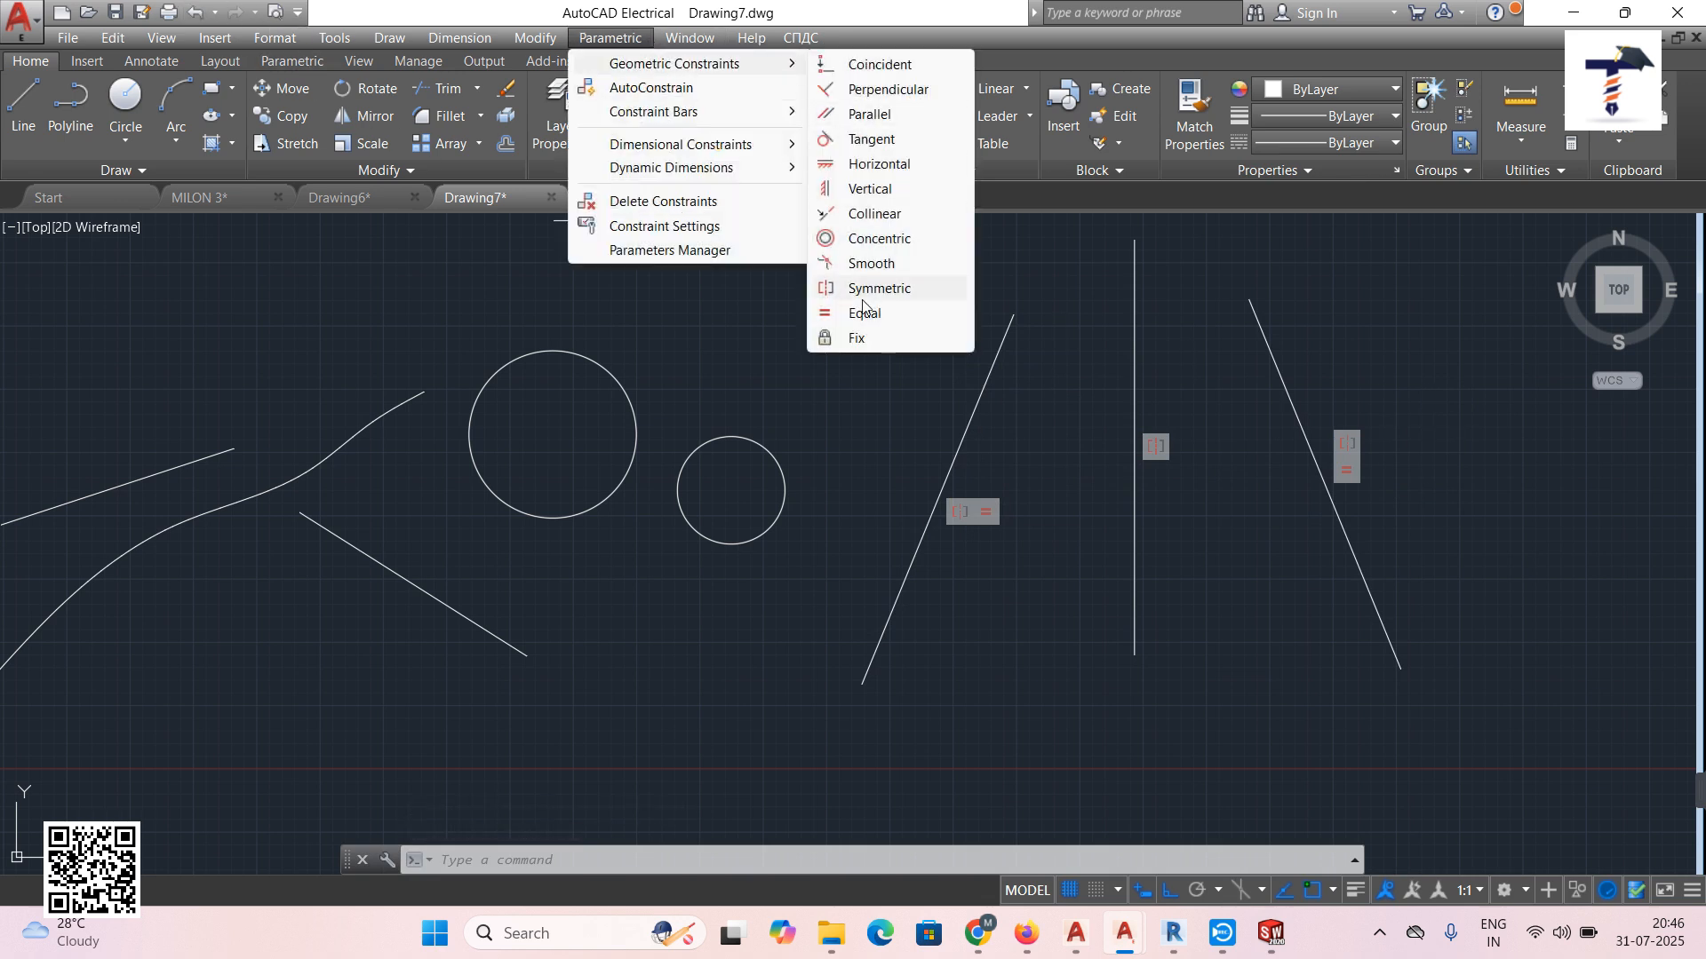
click(858, 338)
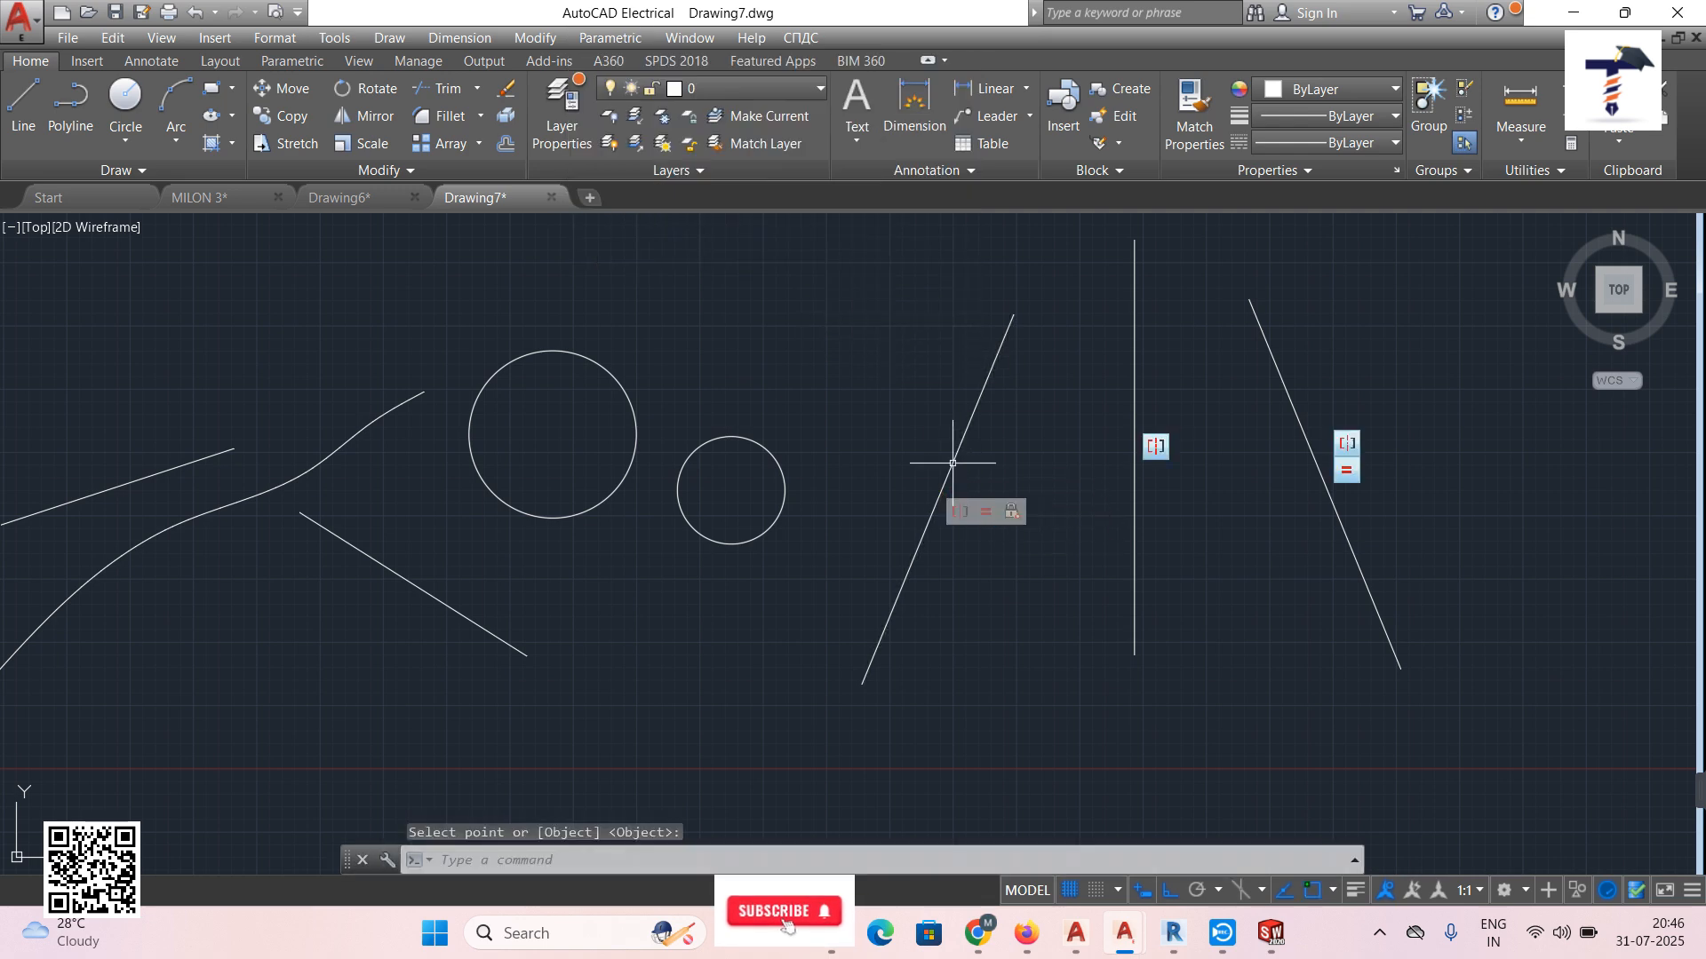
click(940, 494)
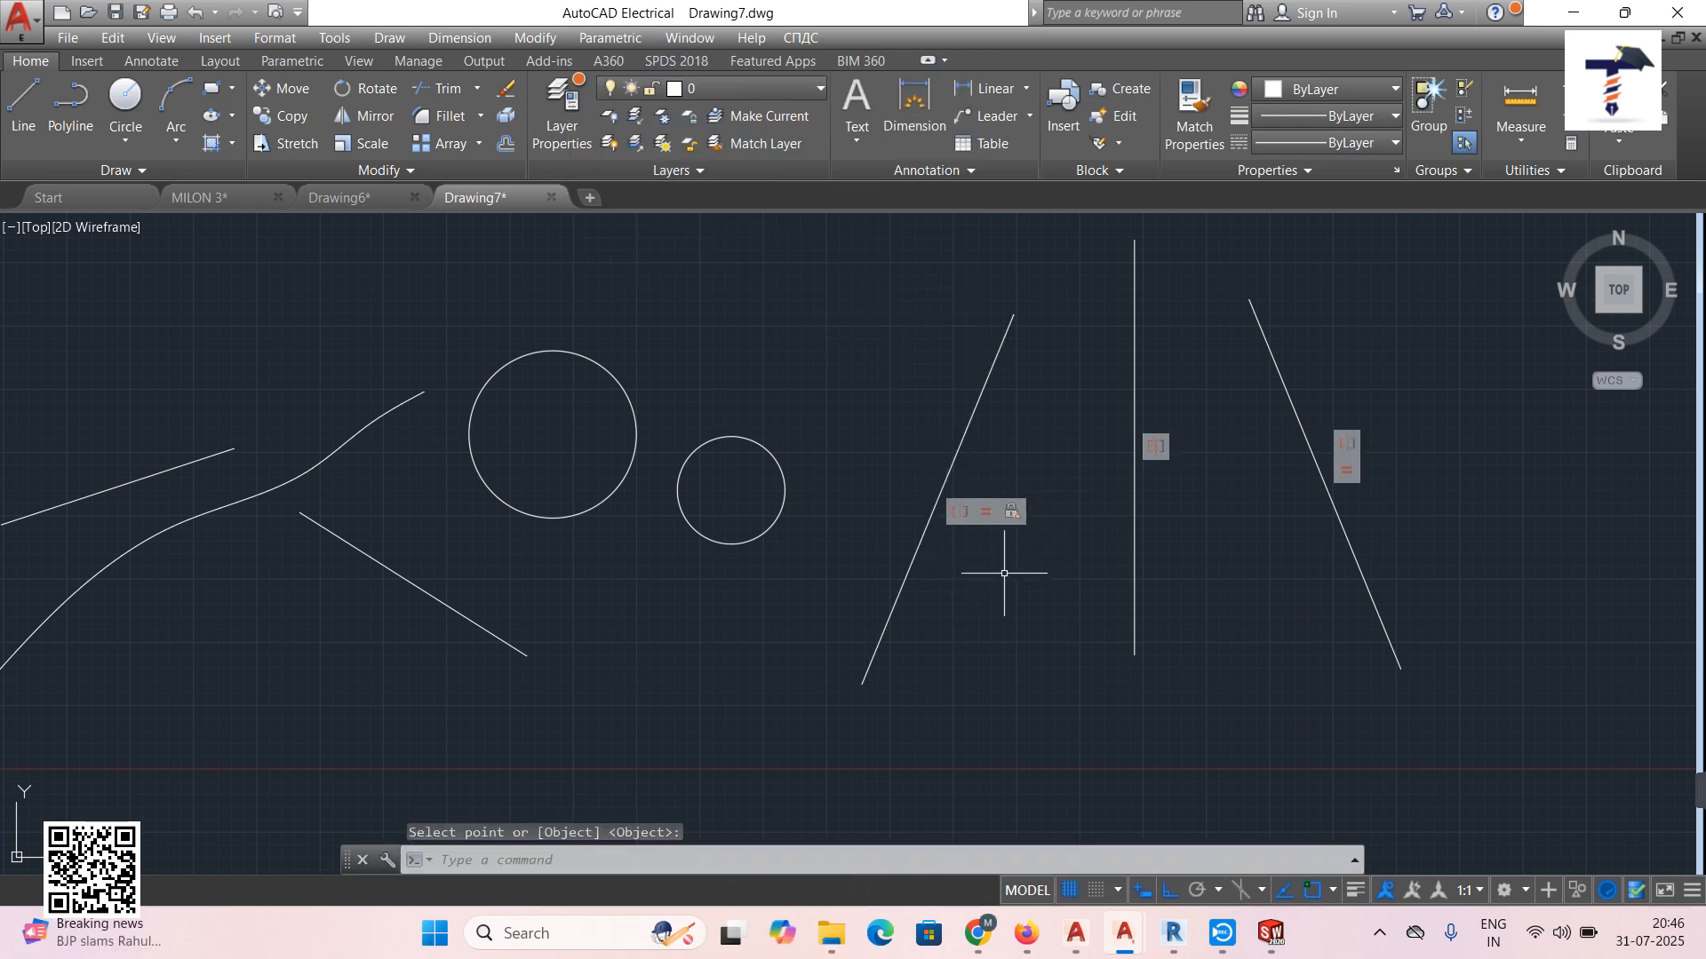
click(622, 37)
mouse_move(628, 60)
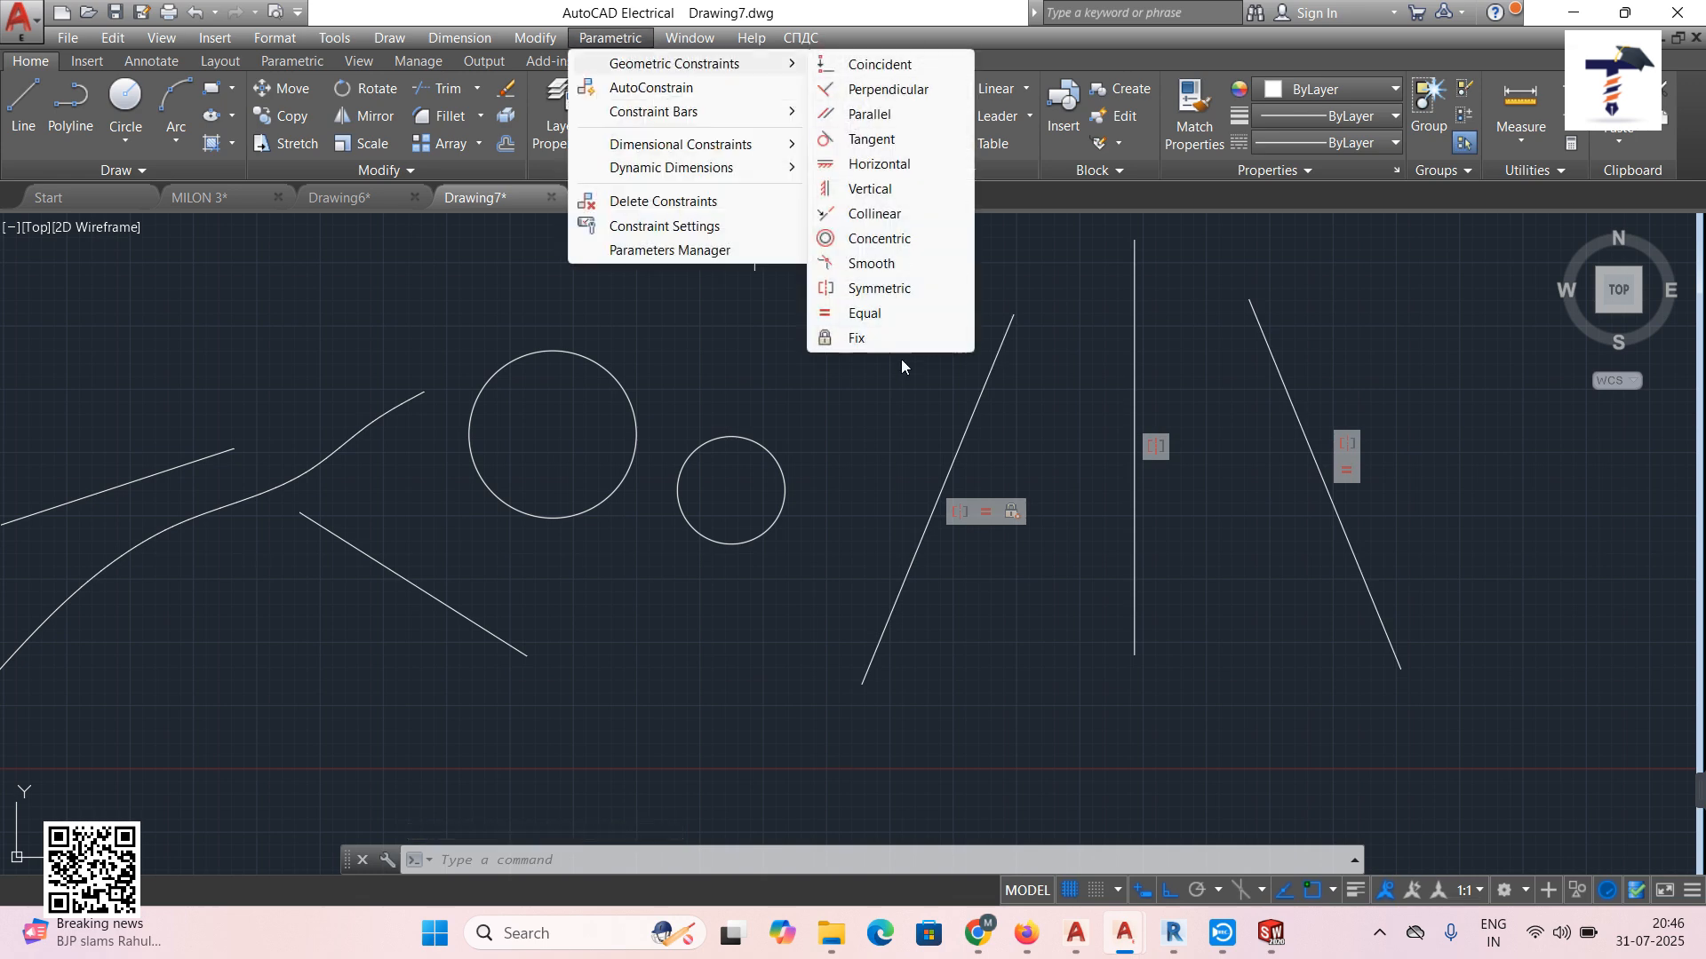